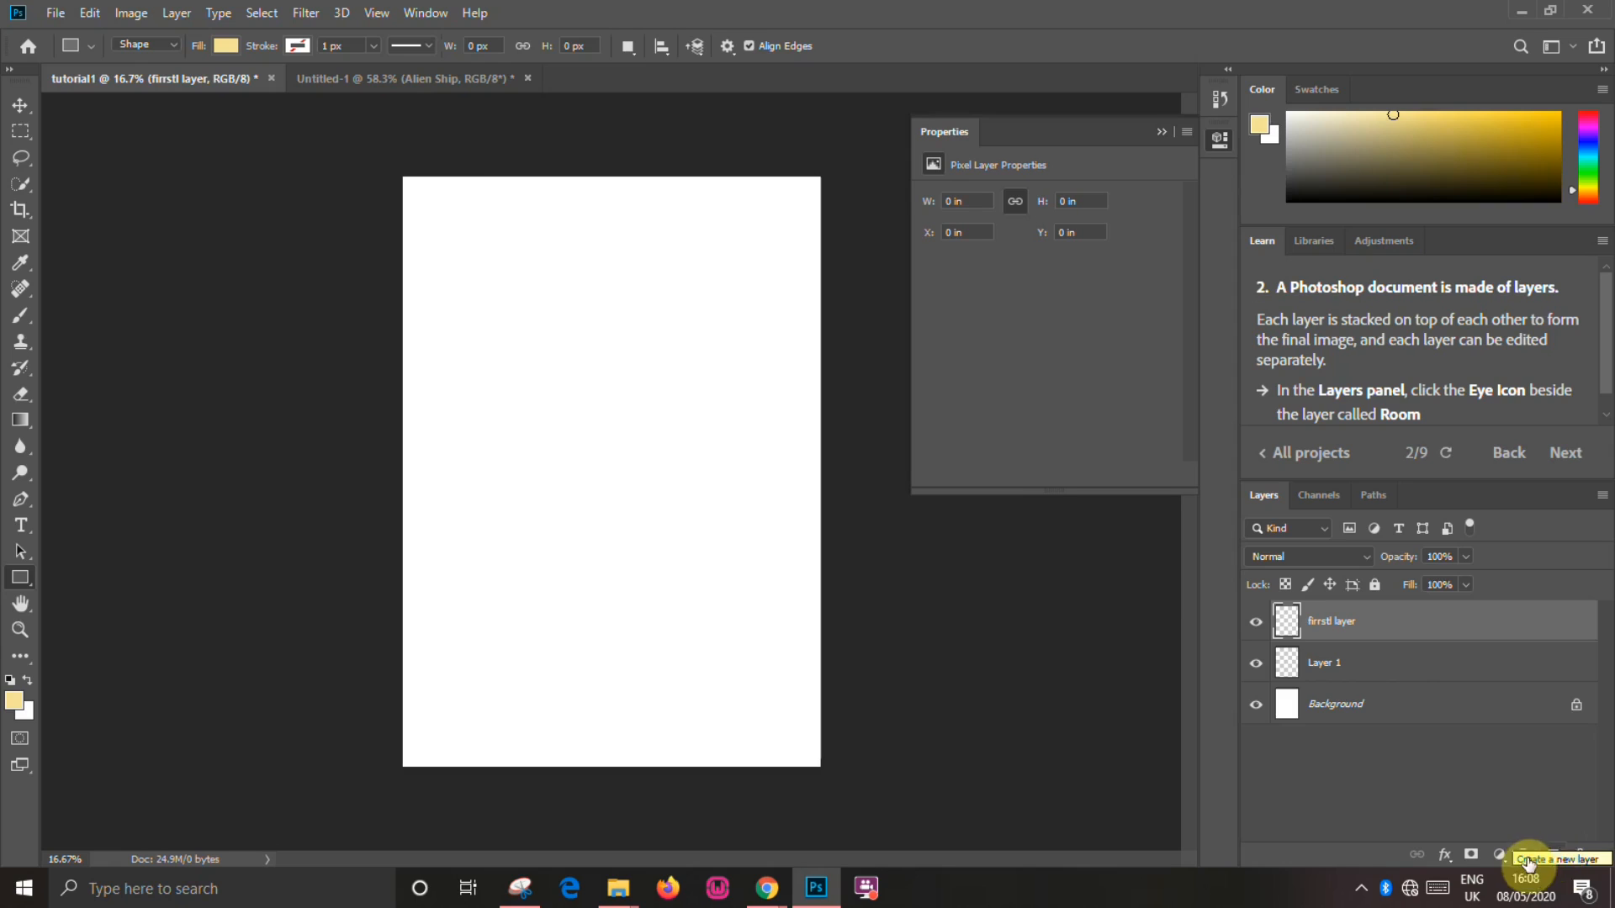
# Add a blank layer, then delete every layer above the Background layer
pyautogui.click(1557, 856)
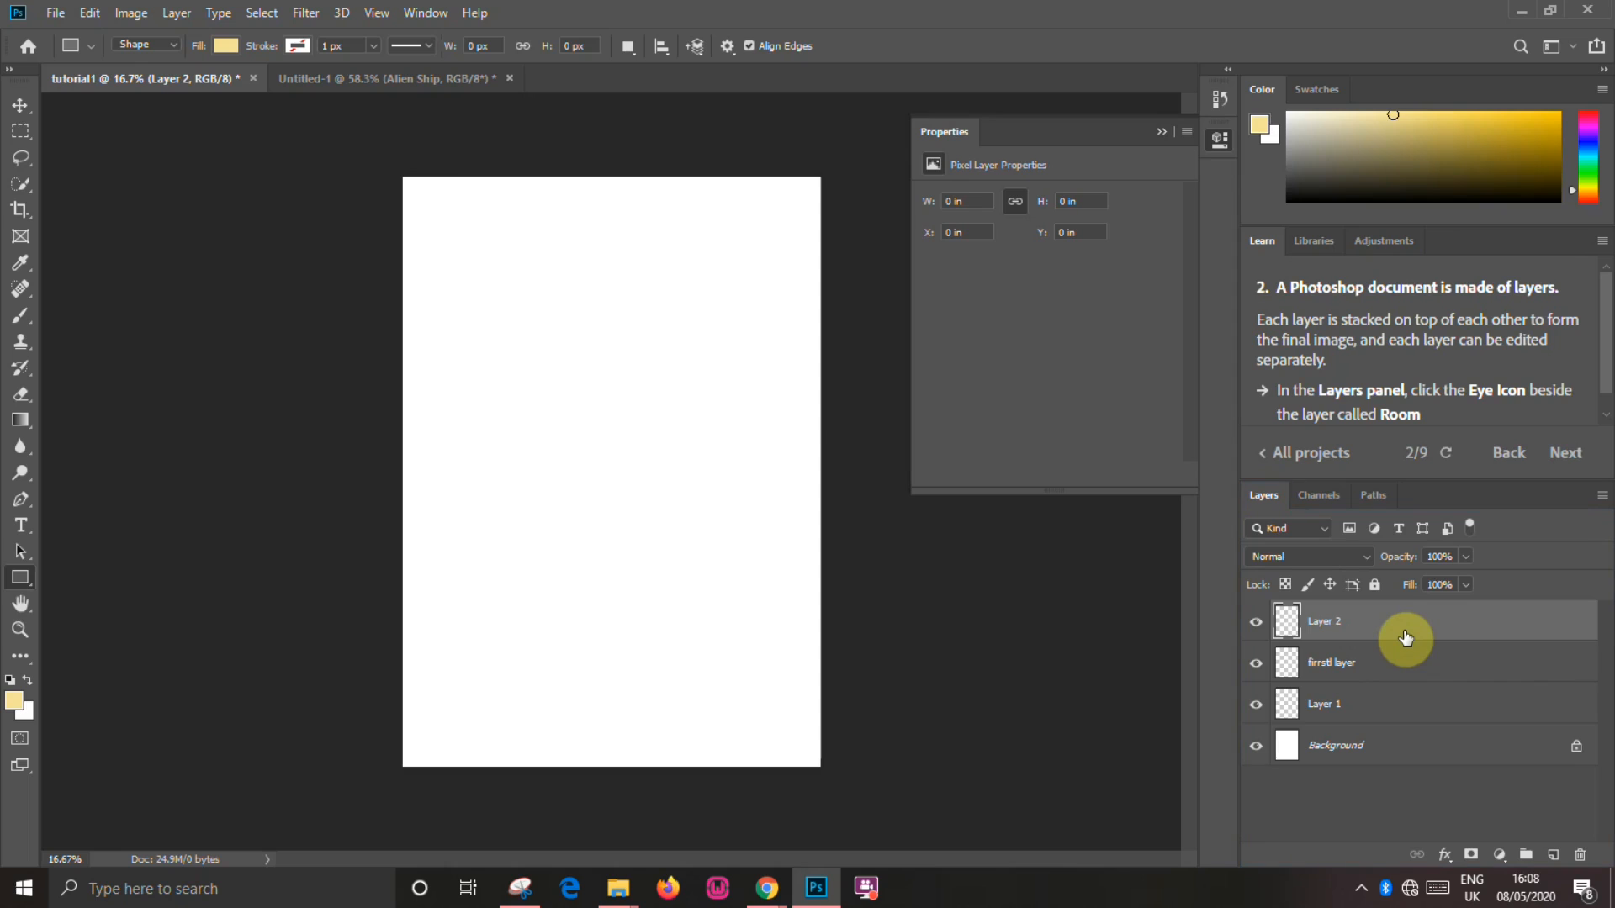
pyautogui.press('Delete')
pyautogui.press('Delete')
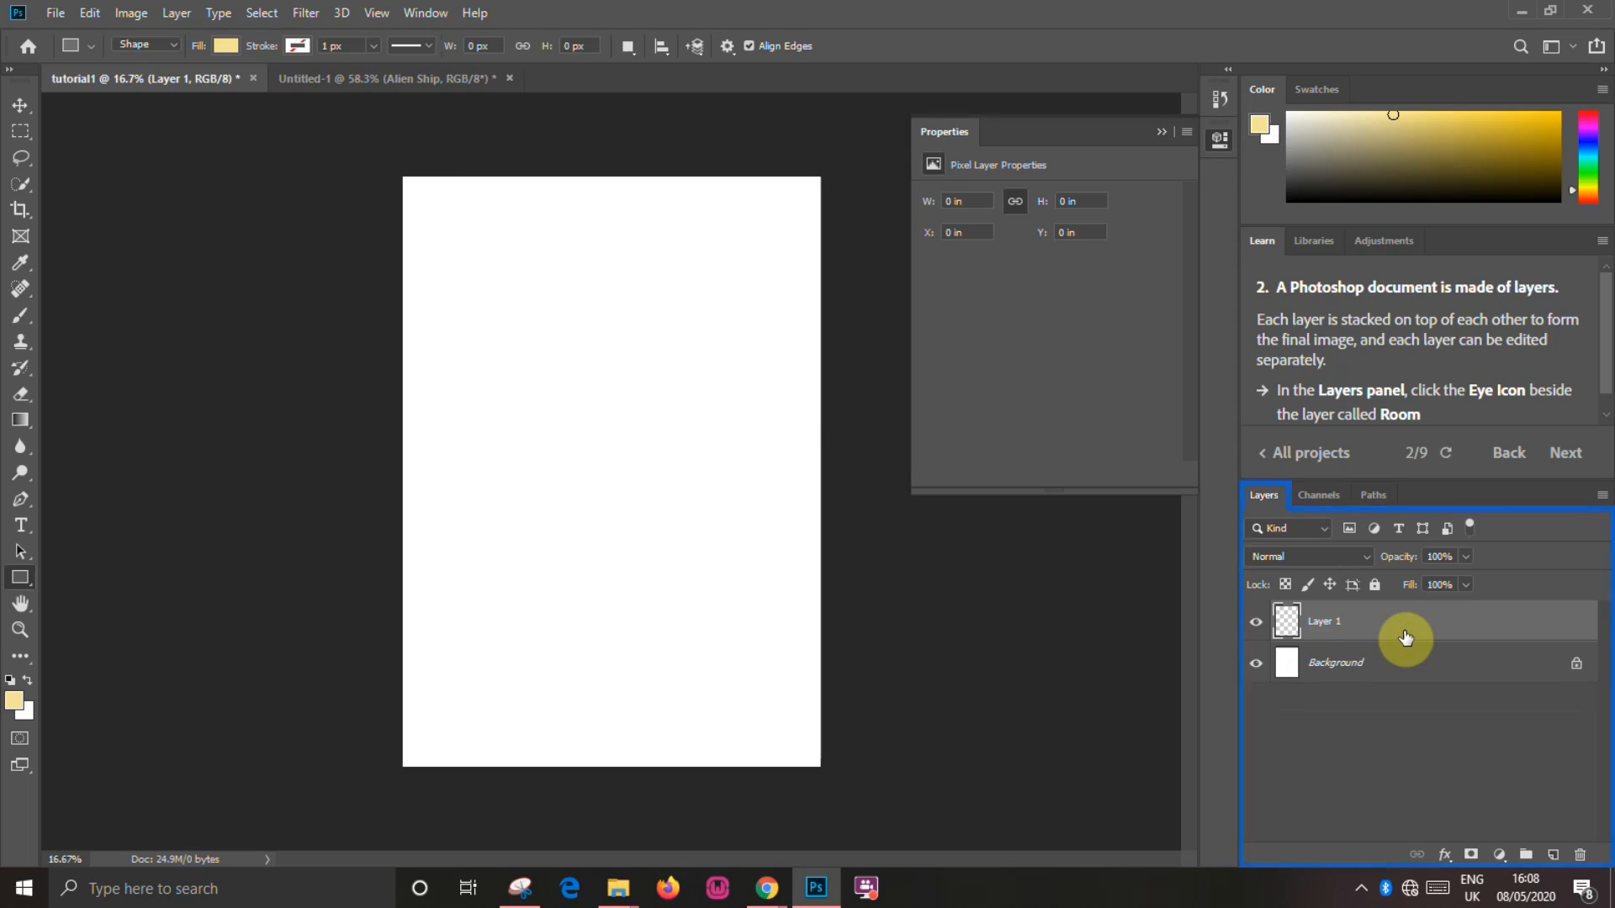
pyautogui.press('Delete')
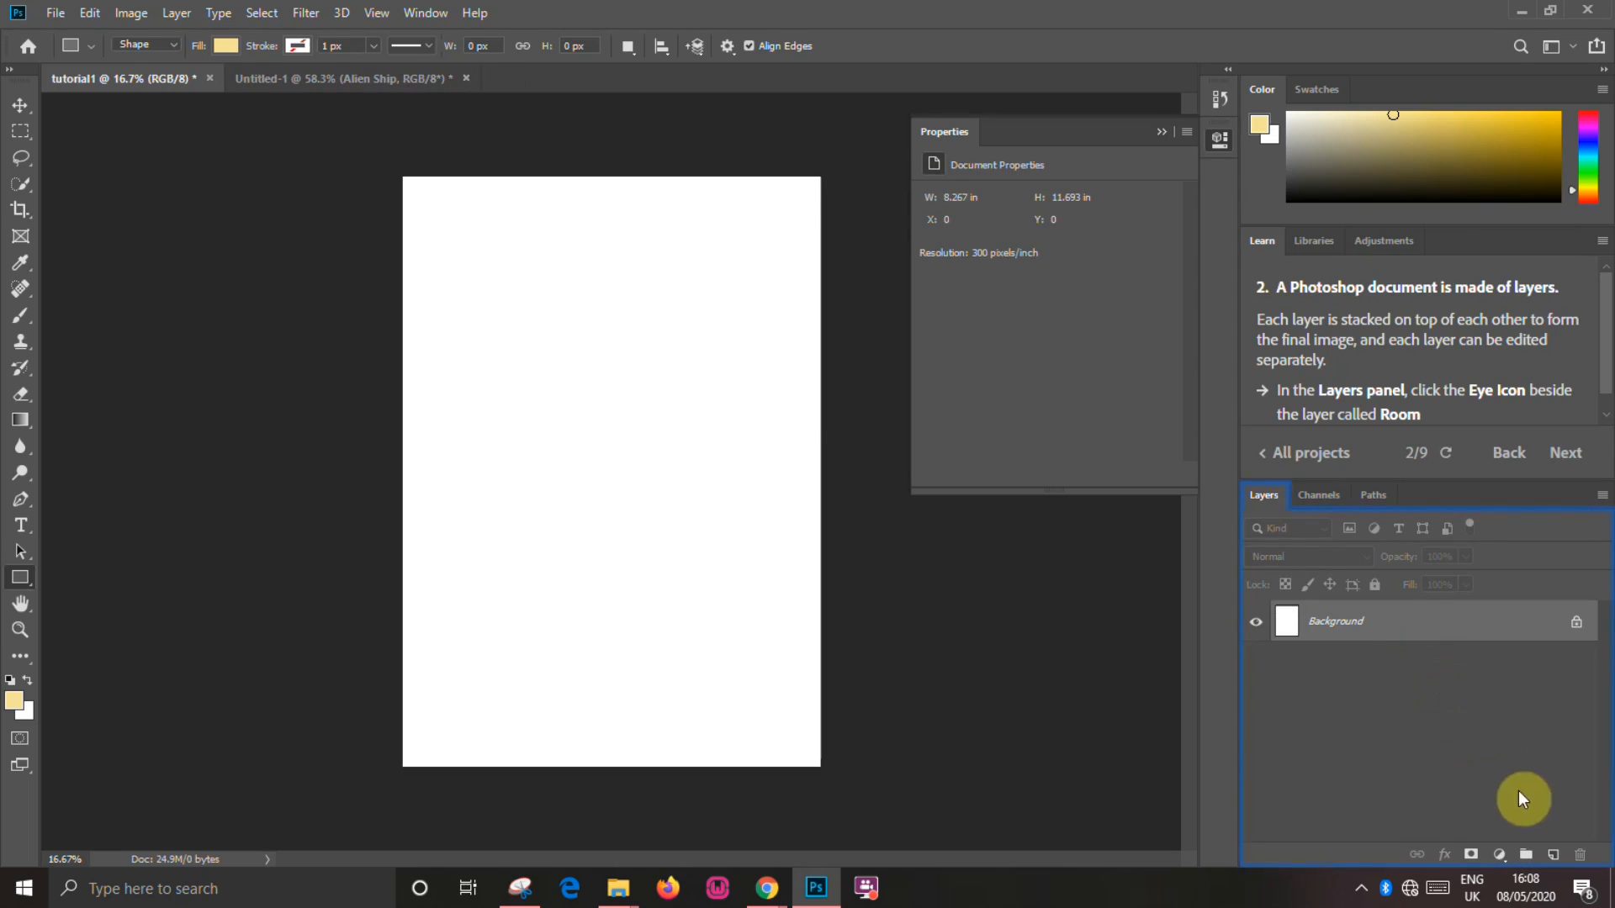
# Create three new blank layers above the Background, keeping the default names, Normal mode and 100% opacity
pyautogui.click(1553, 854)
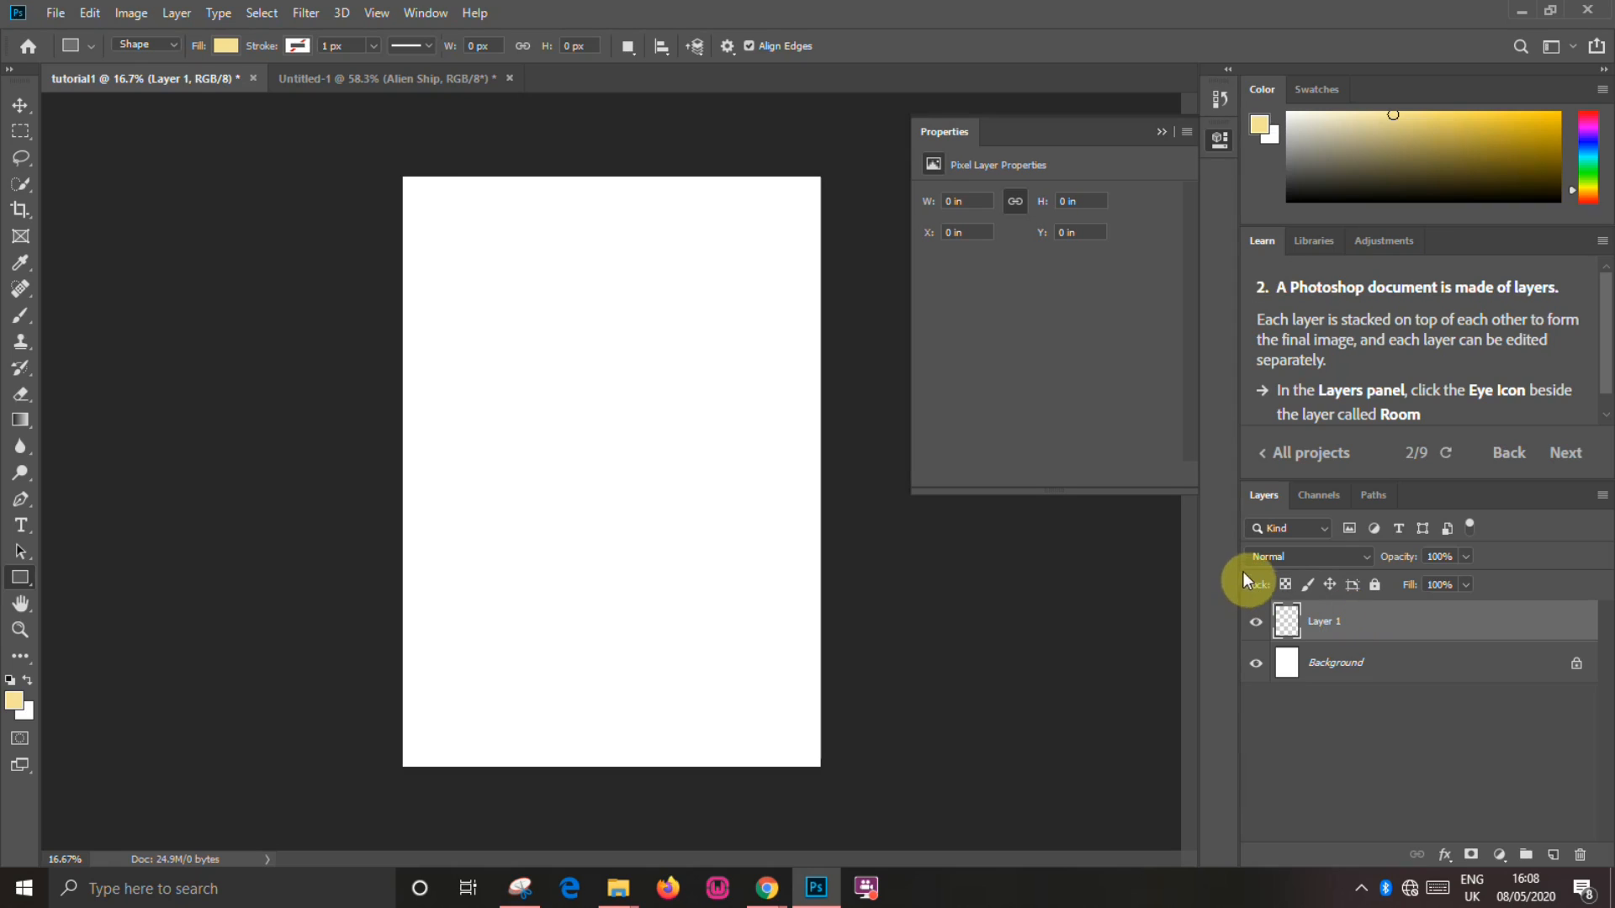
pyautogui.click(178, 13)
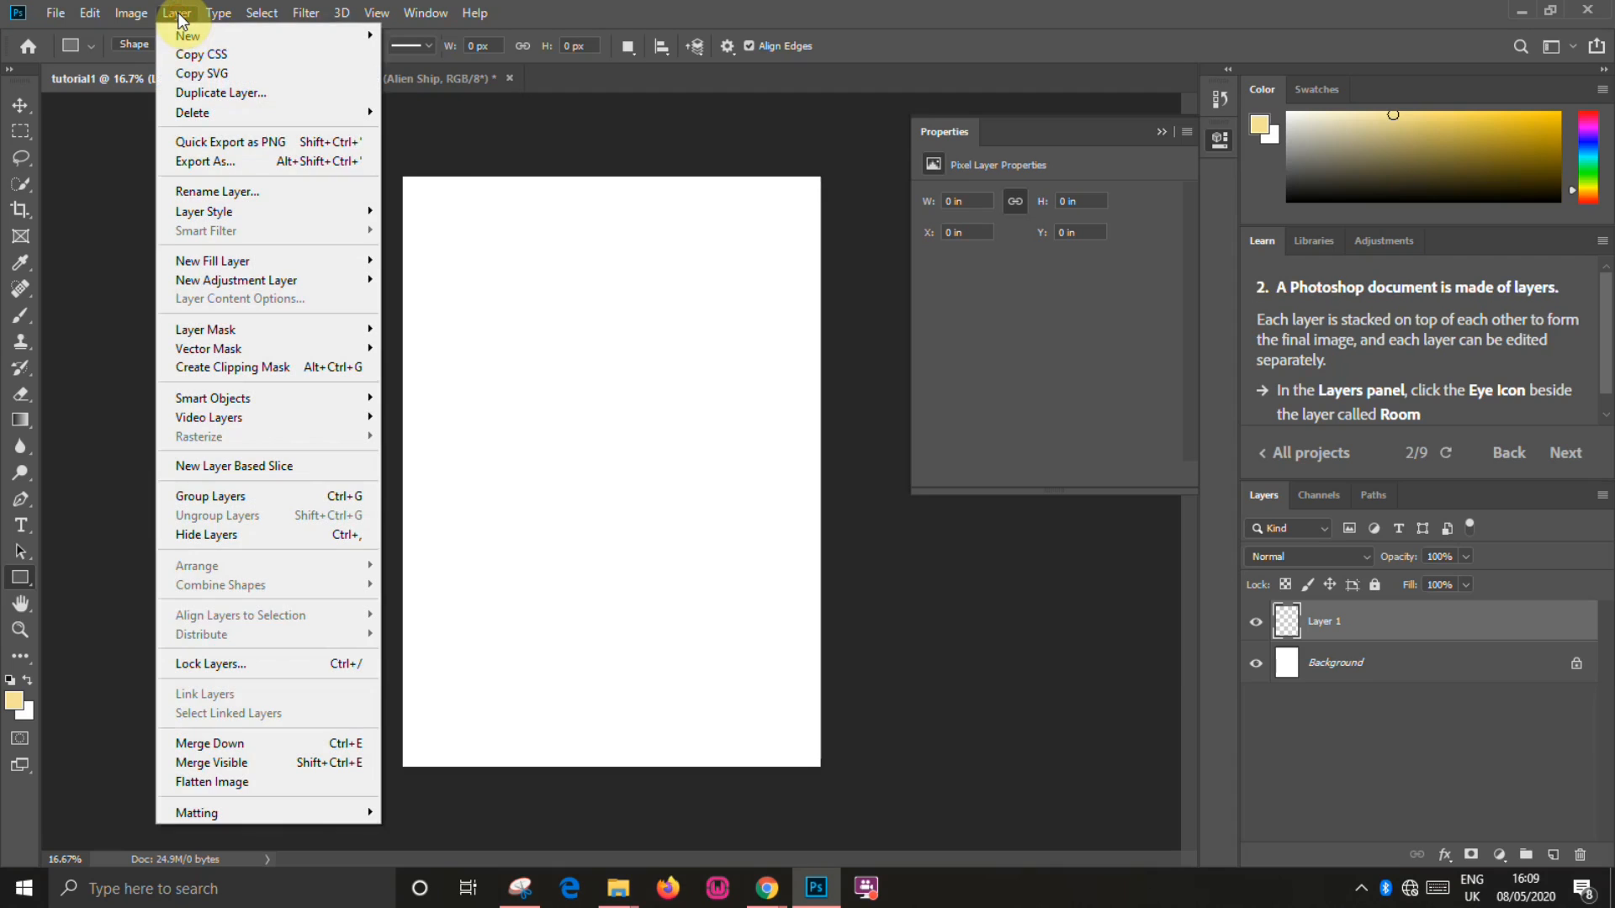
pyautogui.moveTo(199, 34)
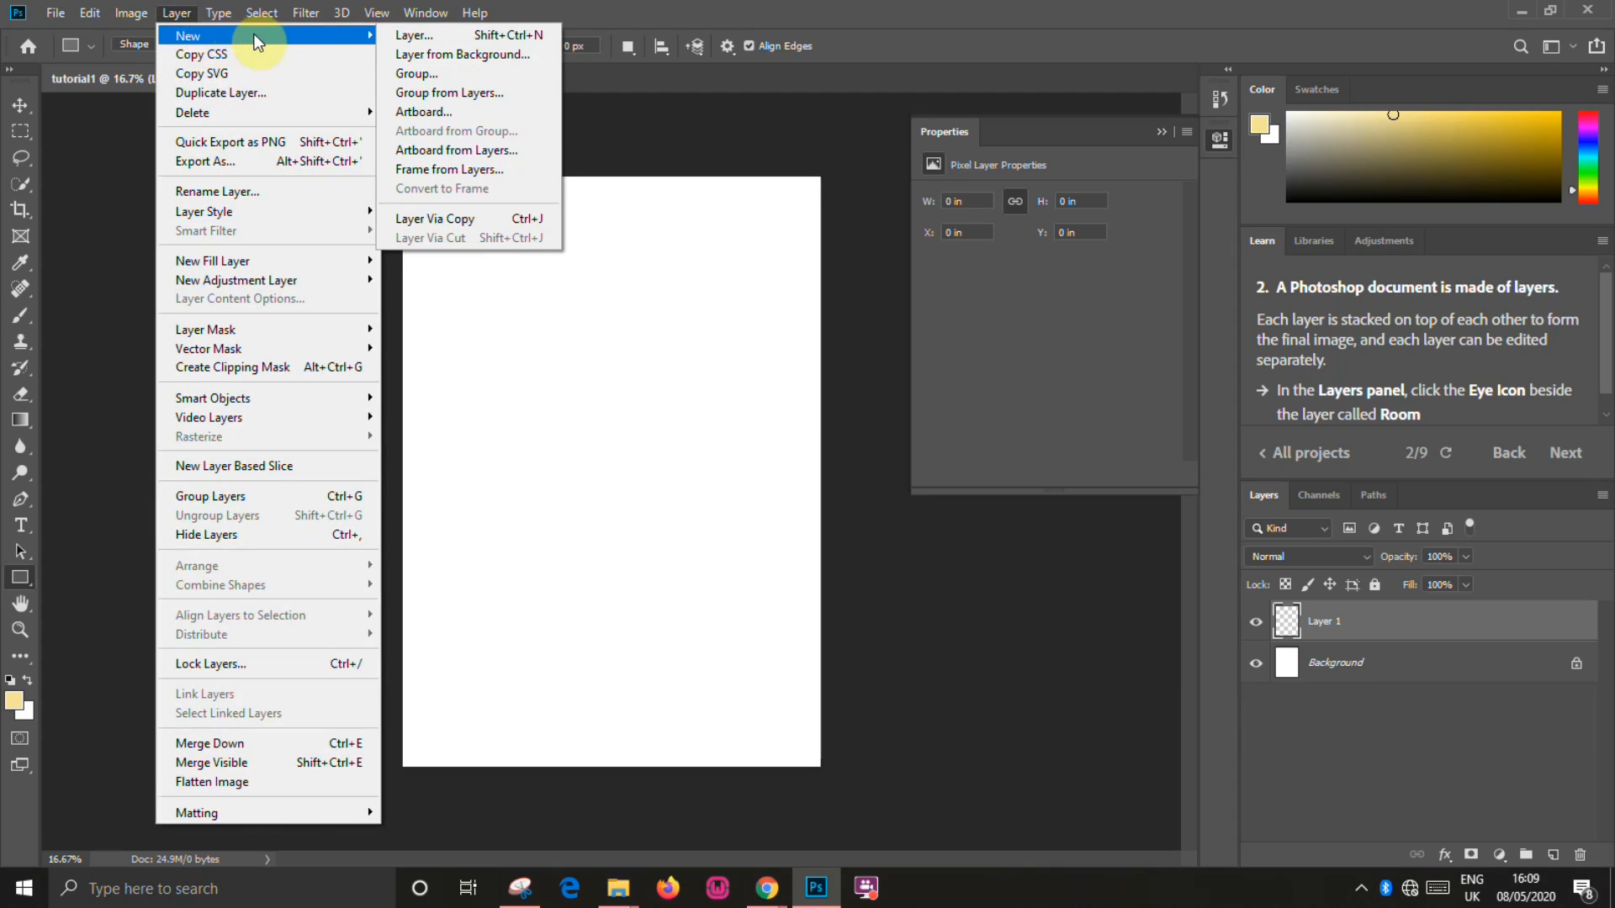
pyautogui.click(415, 36)
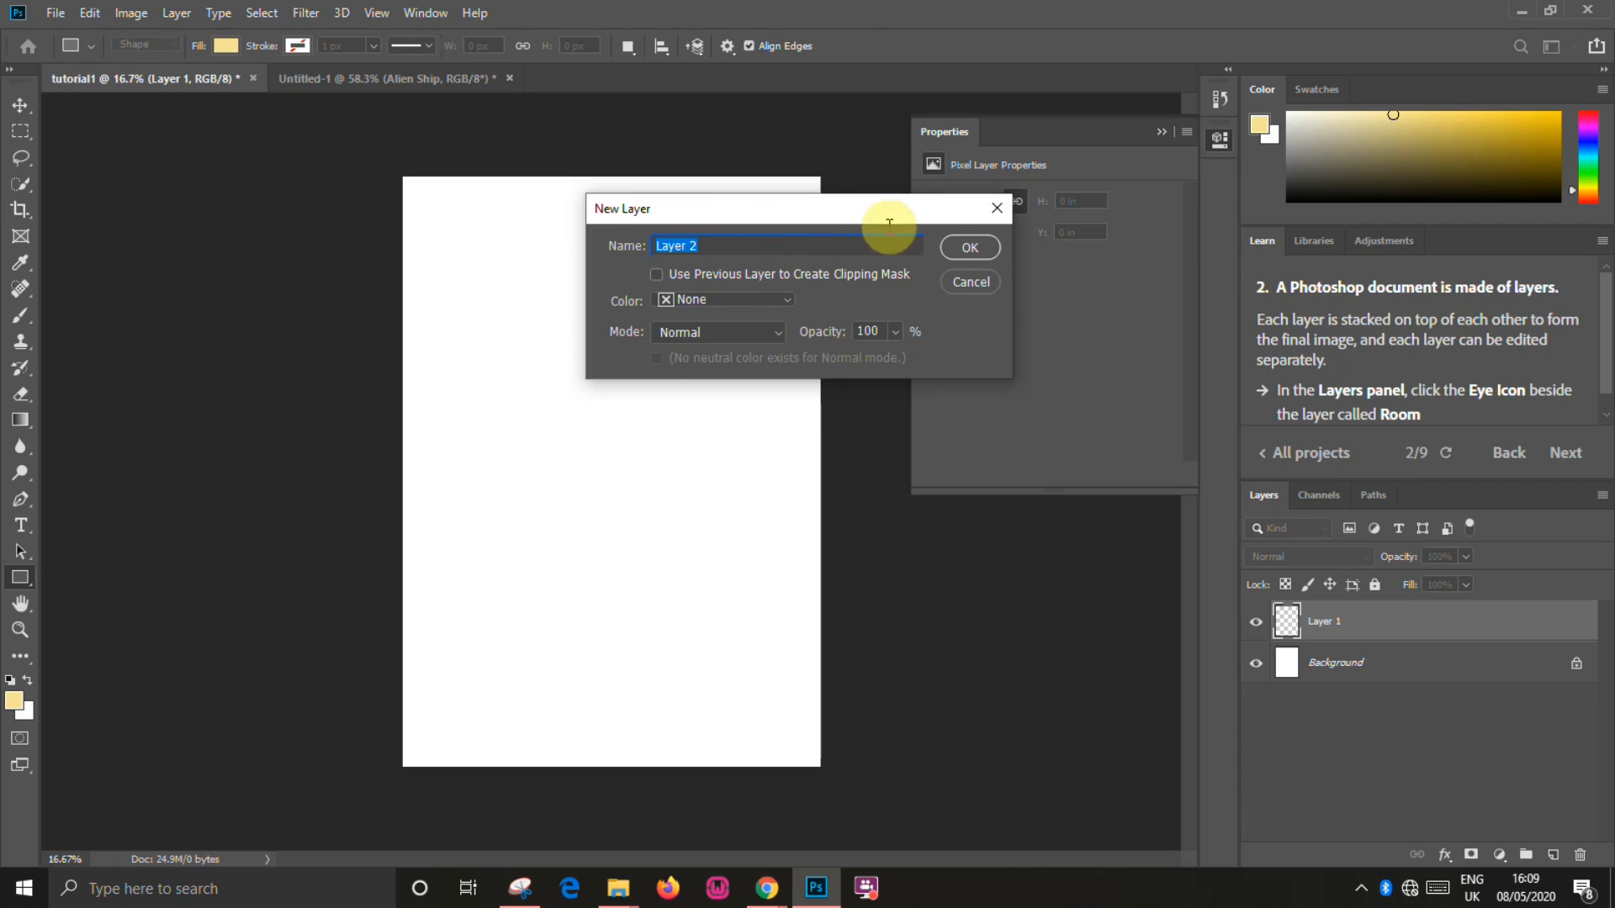
pyautogui.click(966, 247)
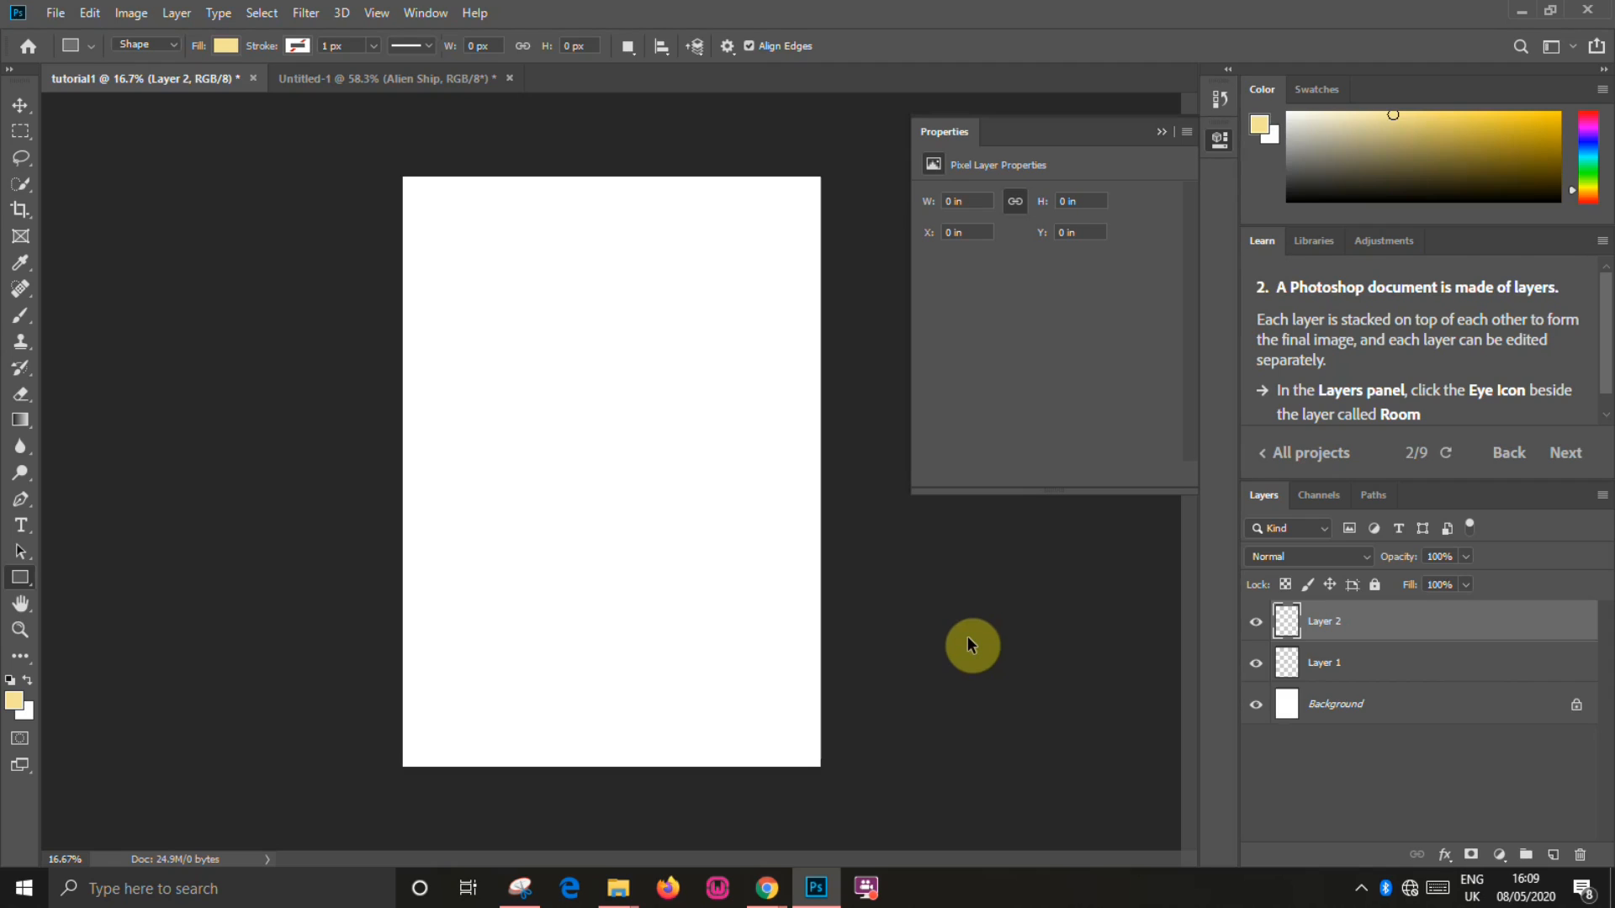
pyautogui.hotkey('ctrl', 'shift', 'n')
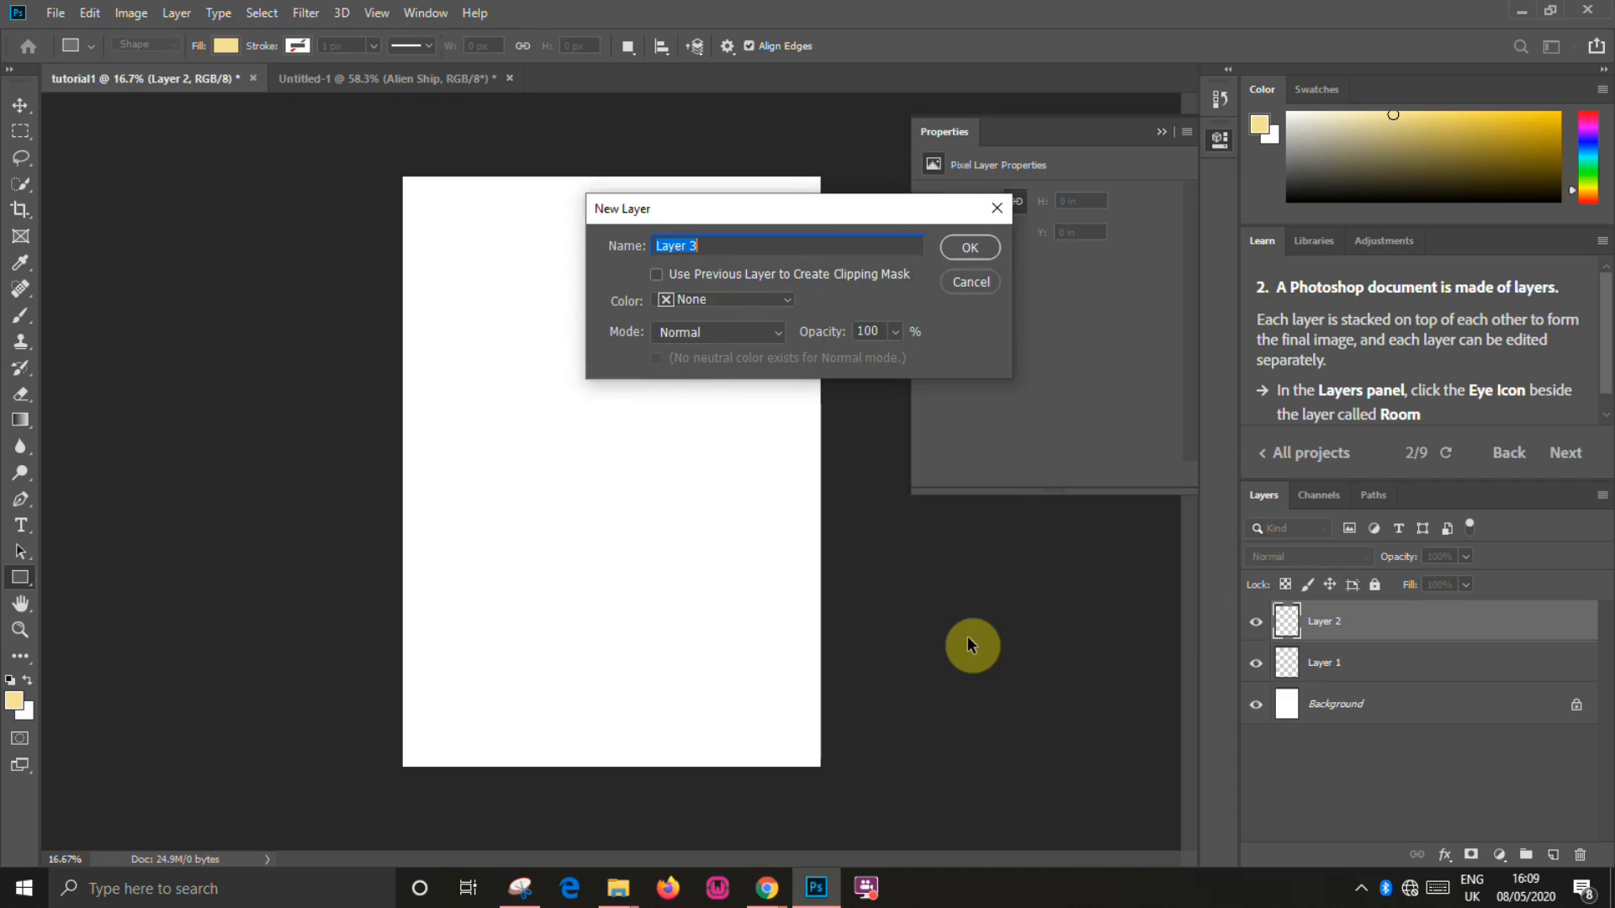
pyautogui.click(968, 253)
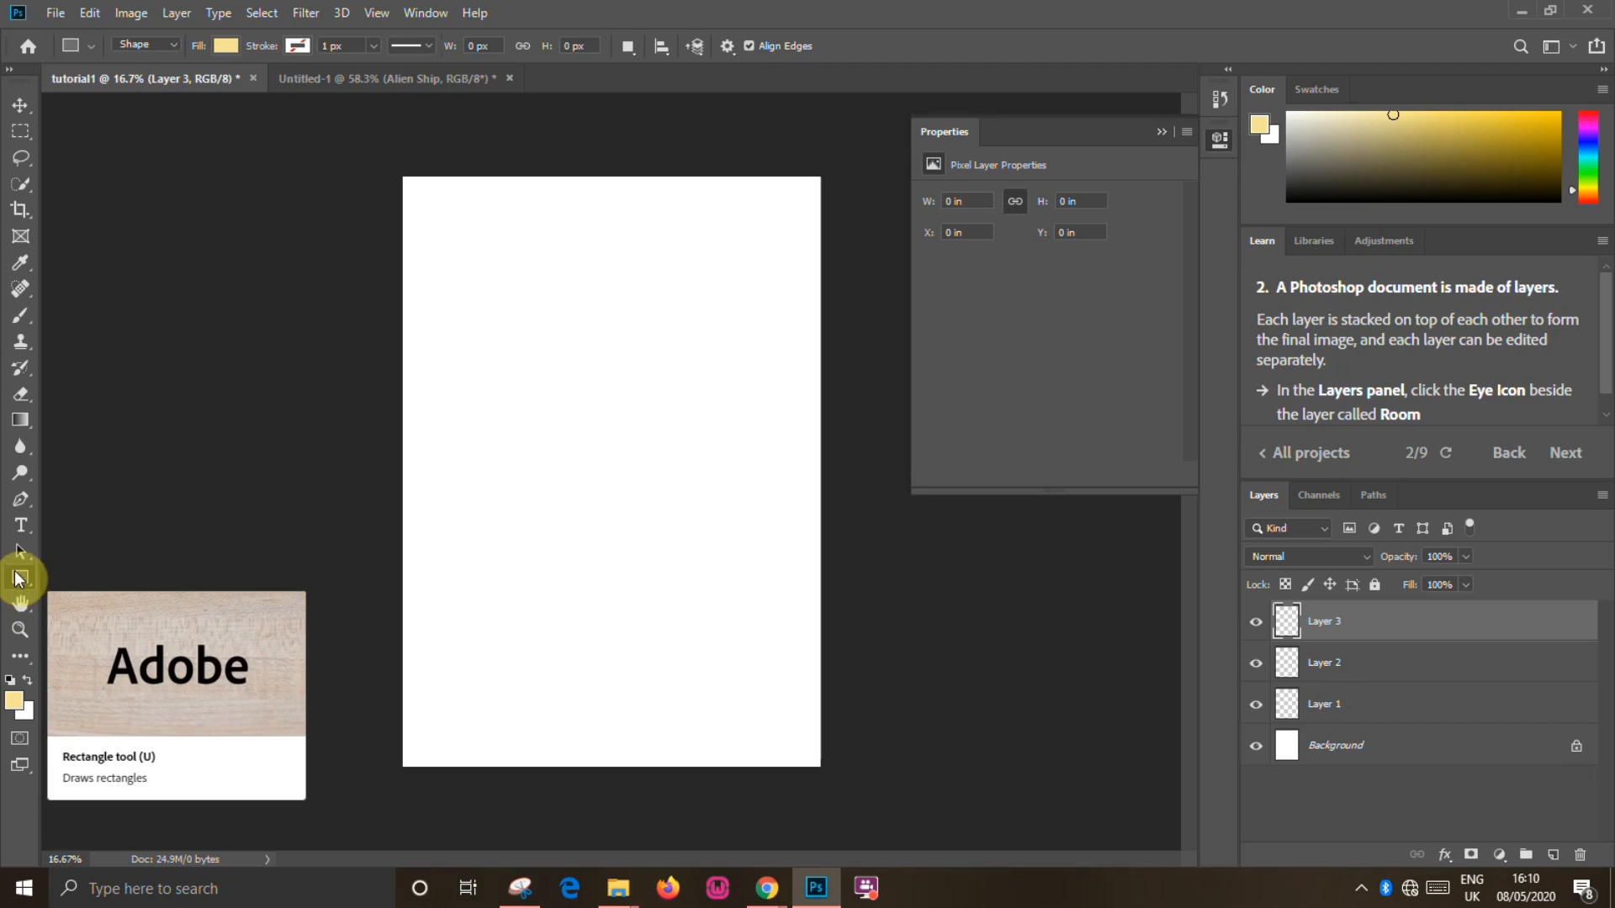
# Draw a pale yellow rectangle of about 1888 by 1770 px across the middle of the page
pyautogui.moveTo(456, 305); pyautogui.dragTo(774, 603)
pyautogui.click(1334, 629)
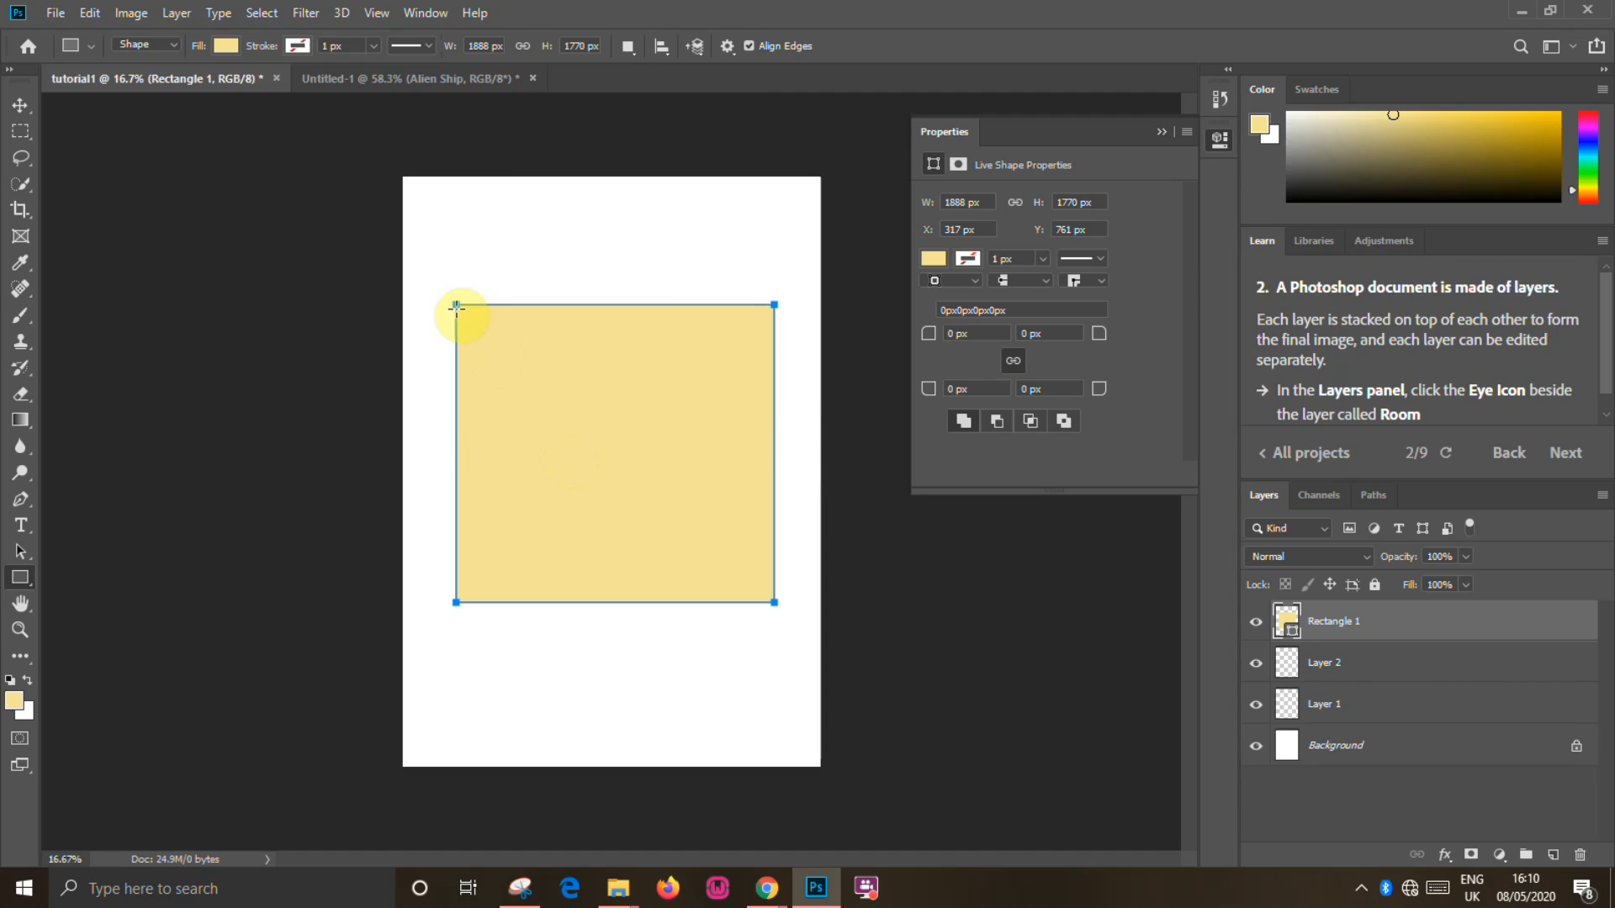
pyautogui.click(21, 107)
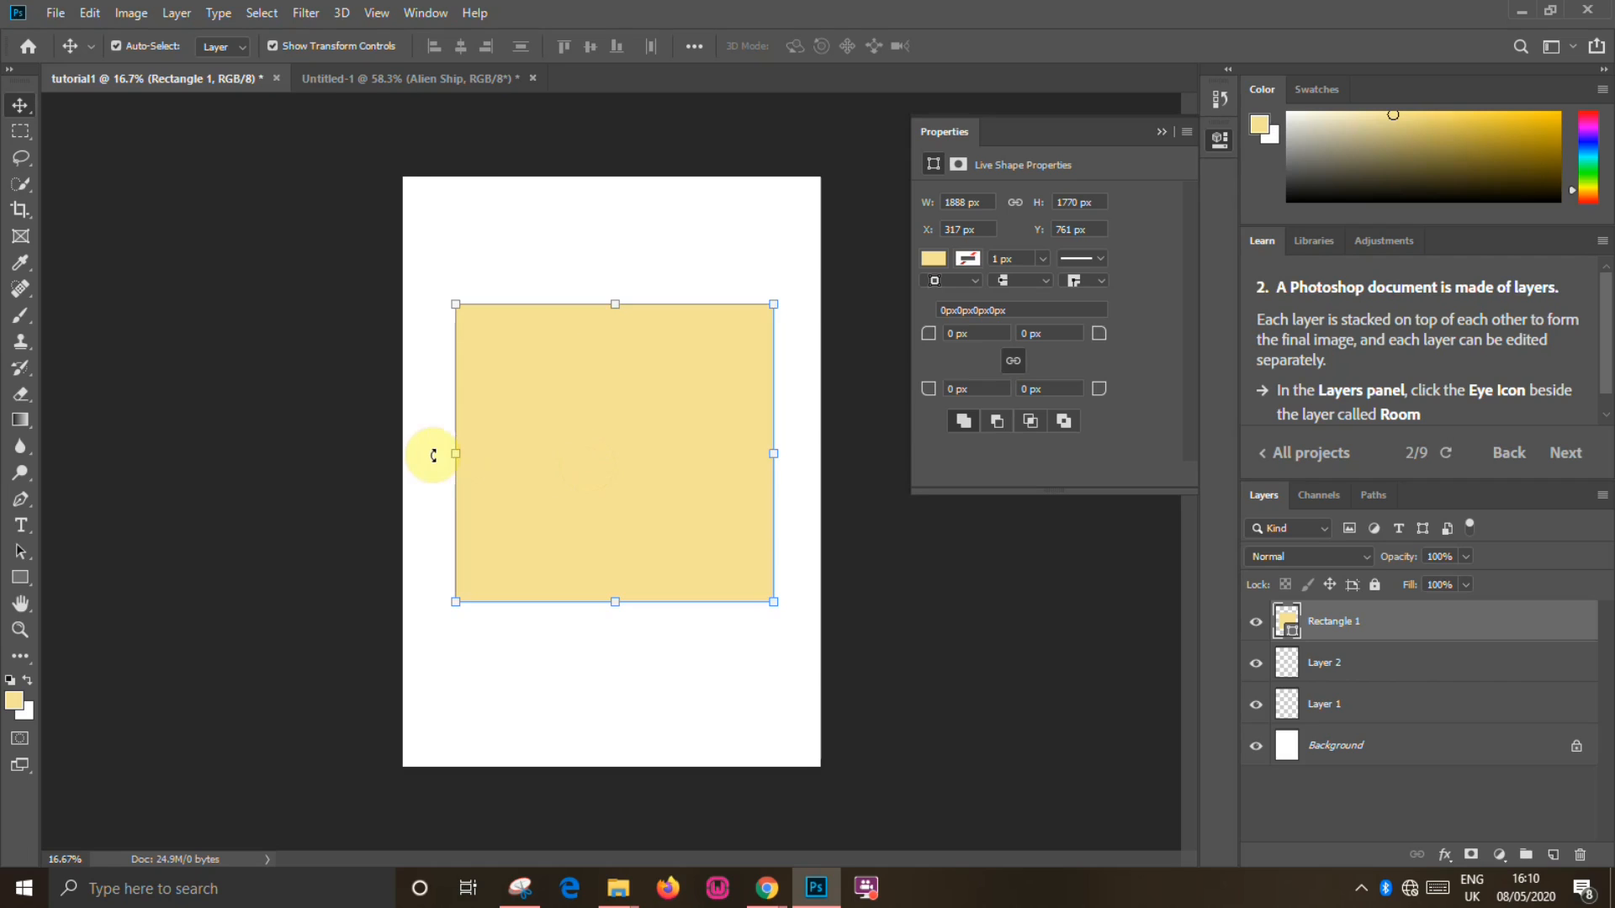
pyautogui.click(21, 581)
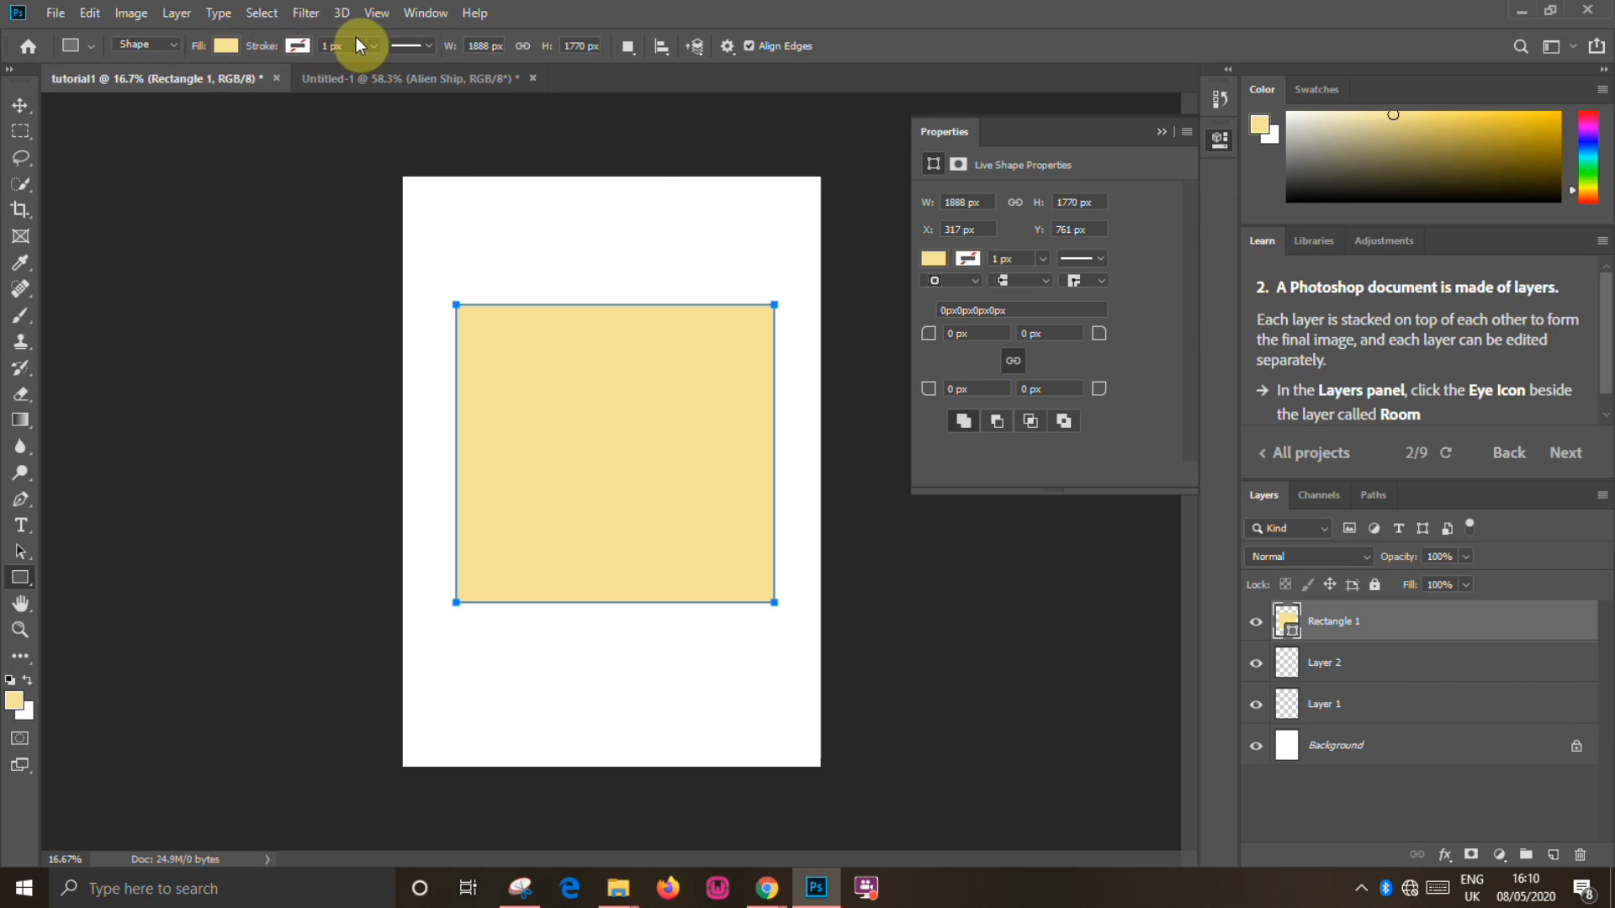
# Check the rectangle's fill colour options and set its stroke colour to red
pyautogui.click(226, 45)
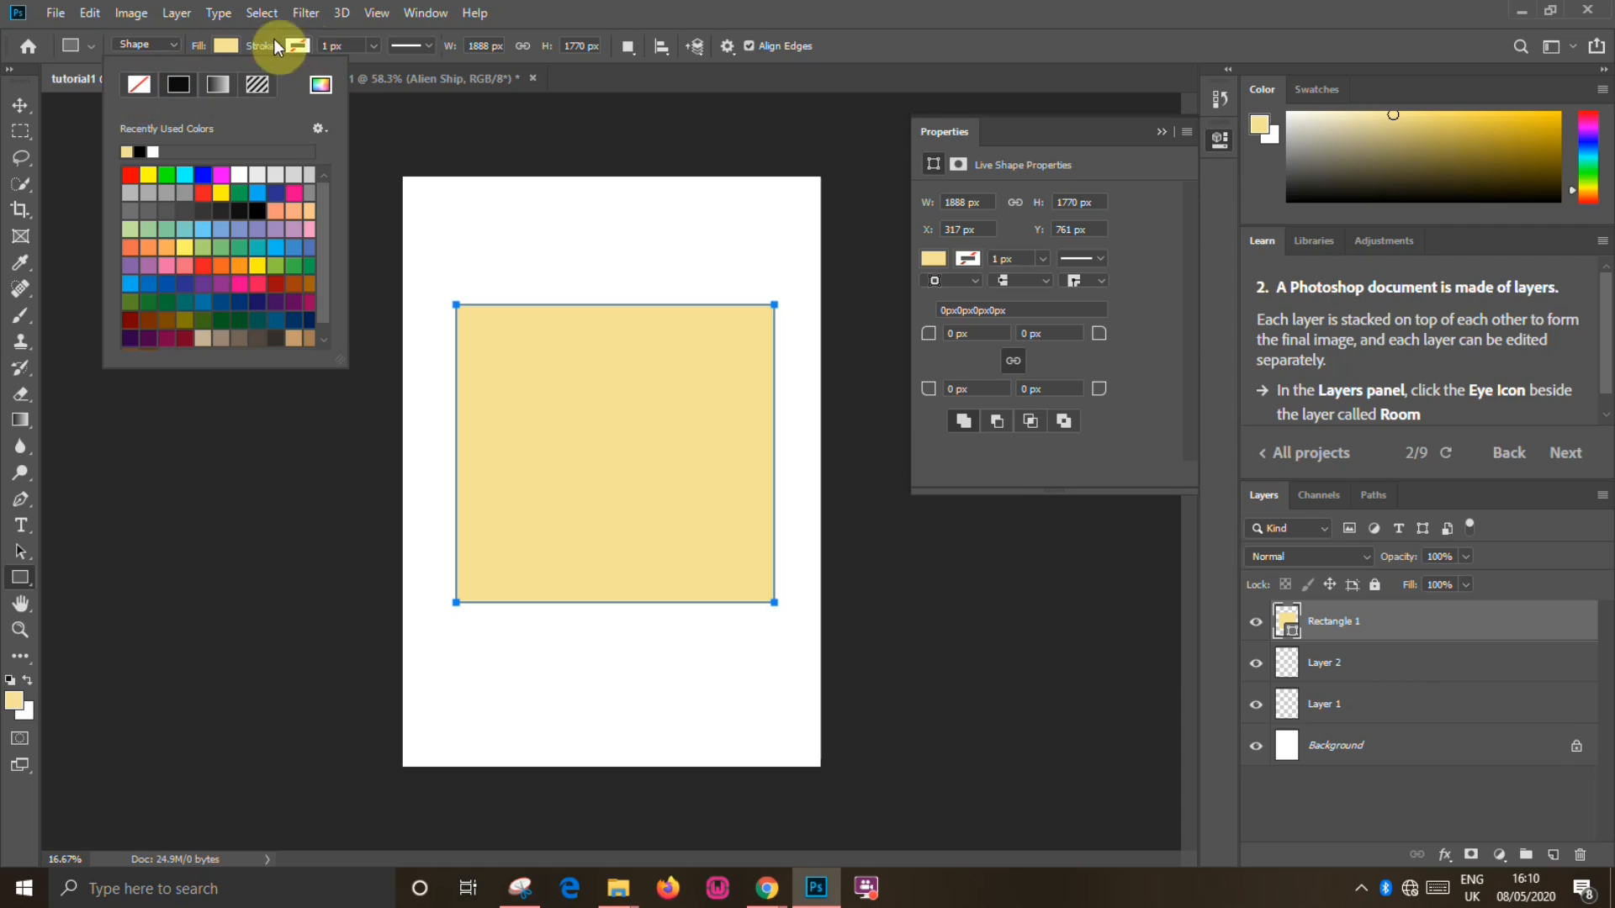
pyautogui.click(229, 44)
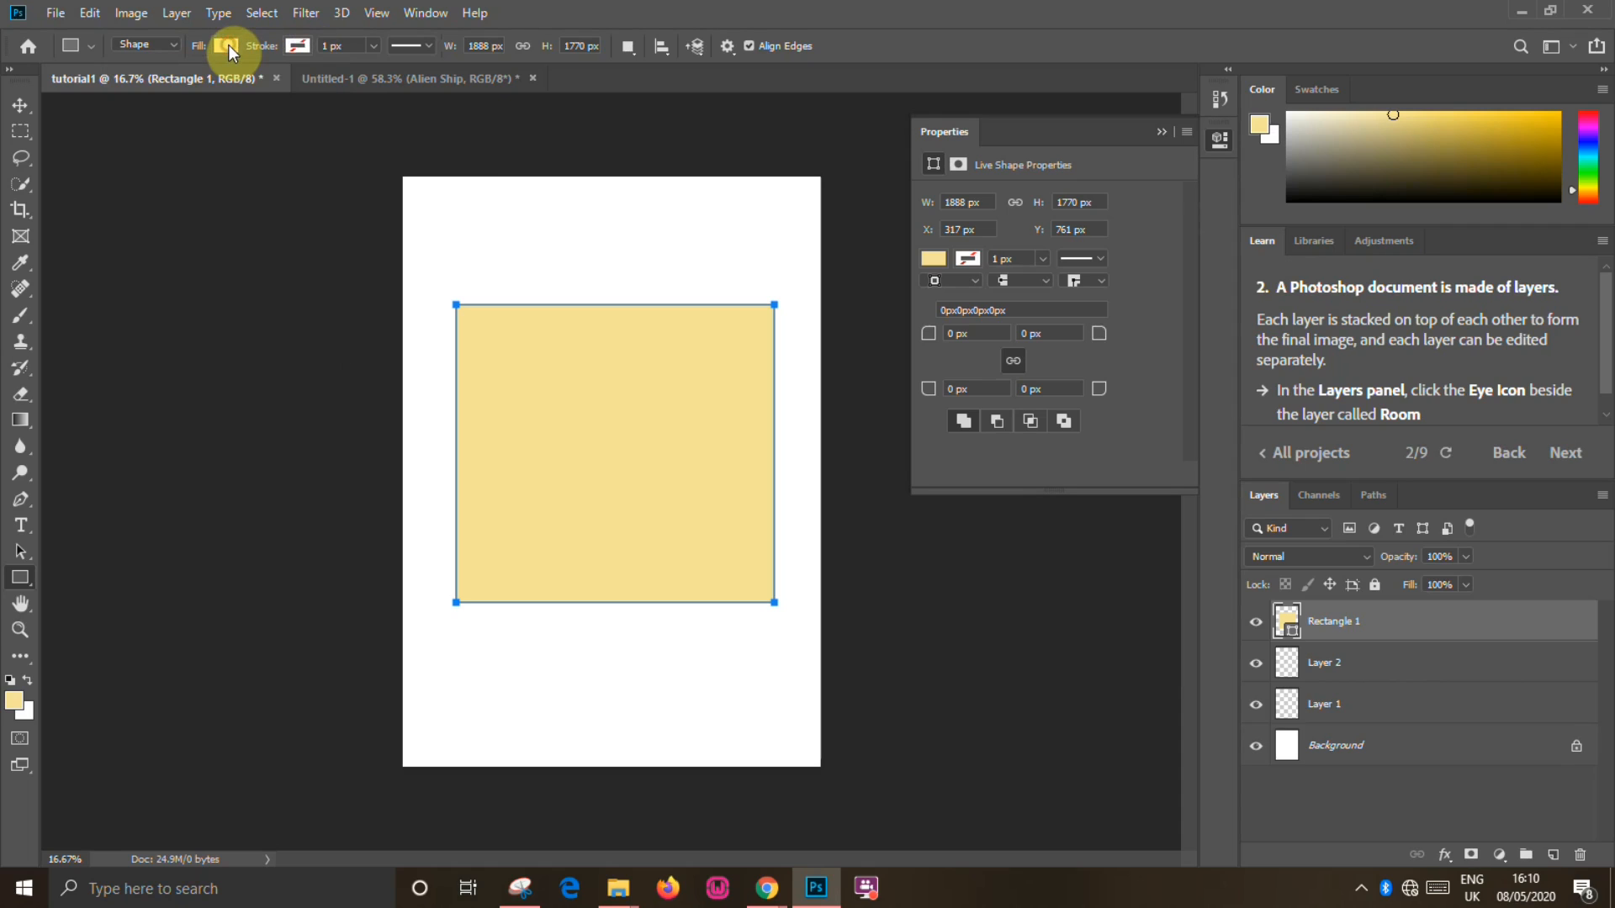
pyautogui.click(300, 45)
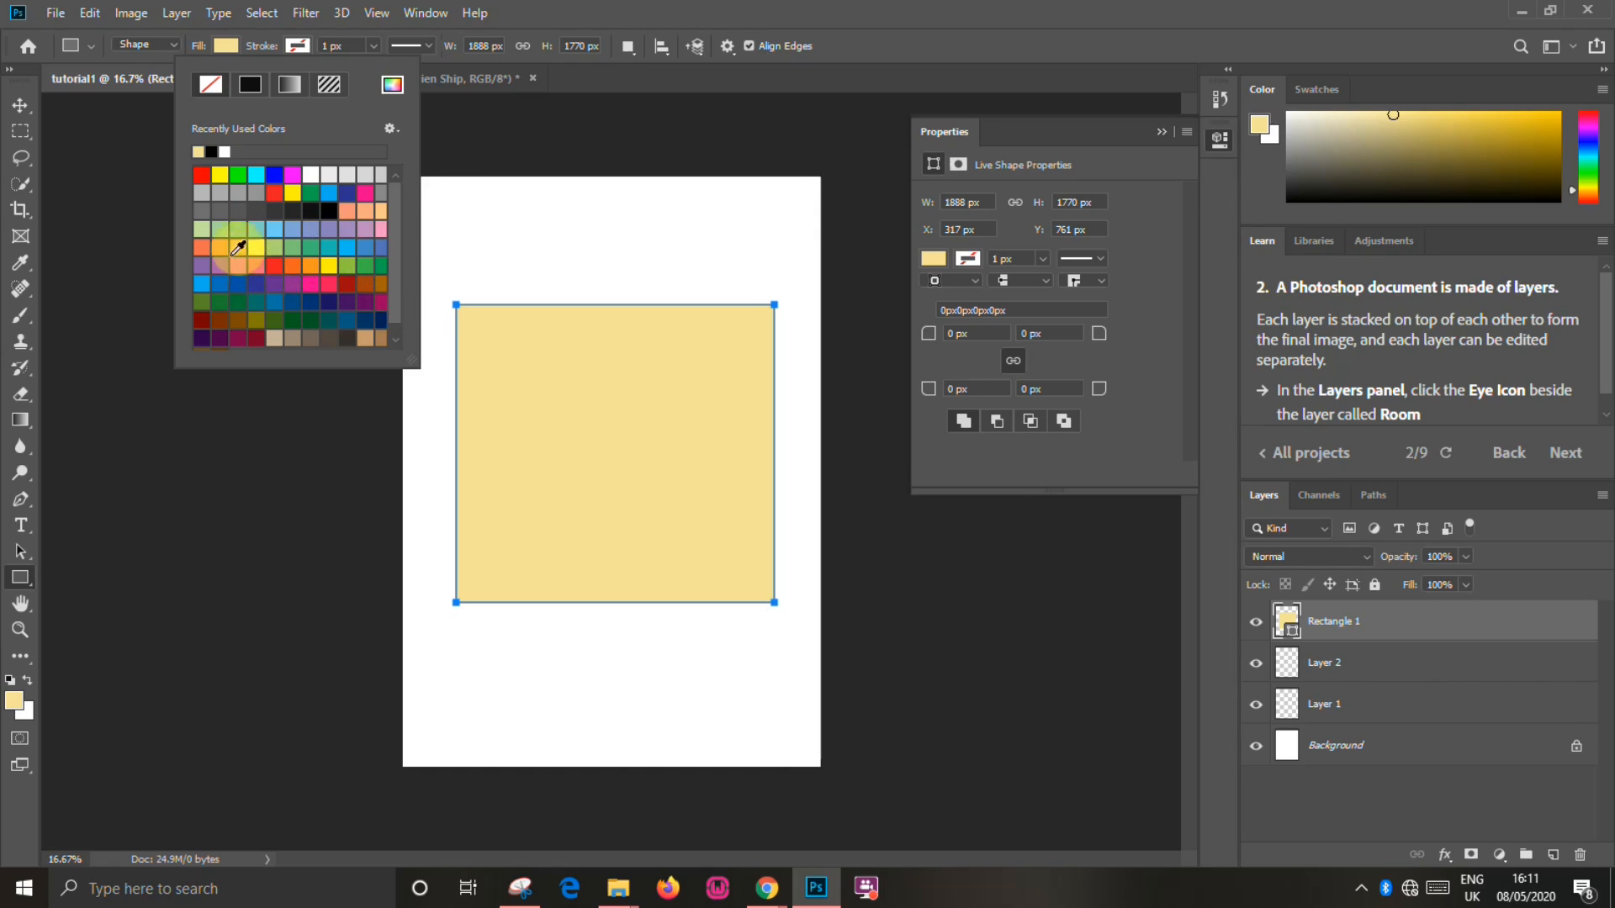
pyautogui.click(201, 174)
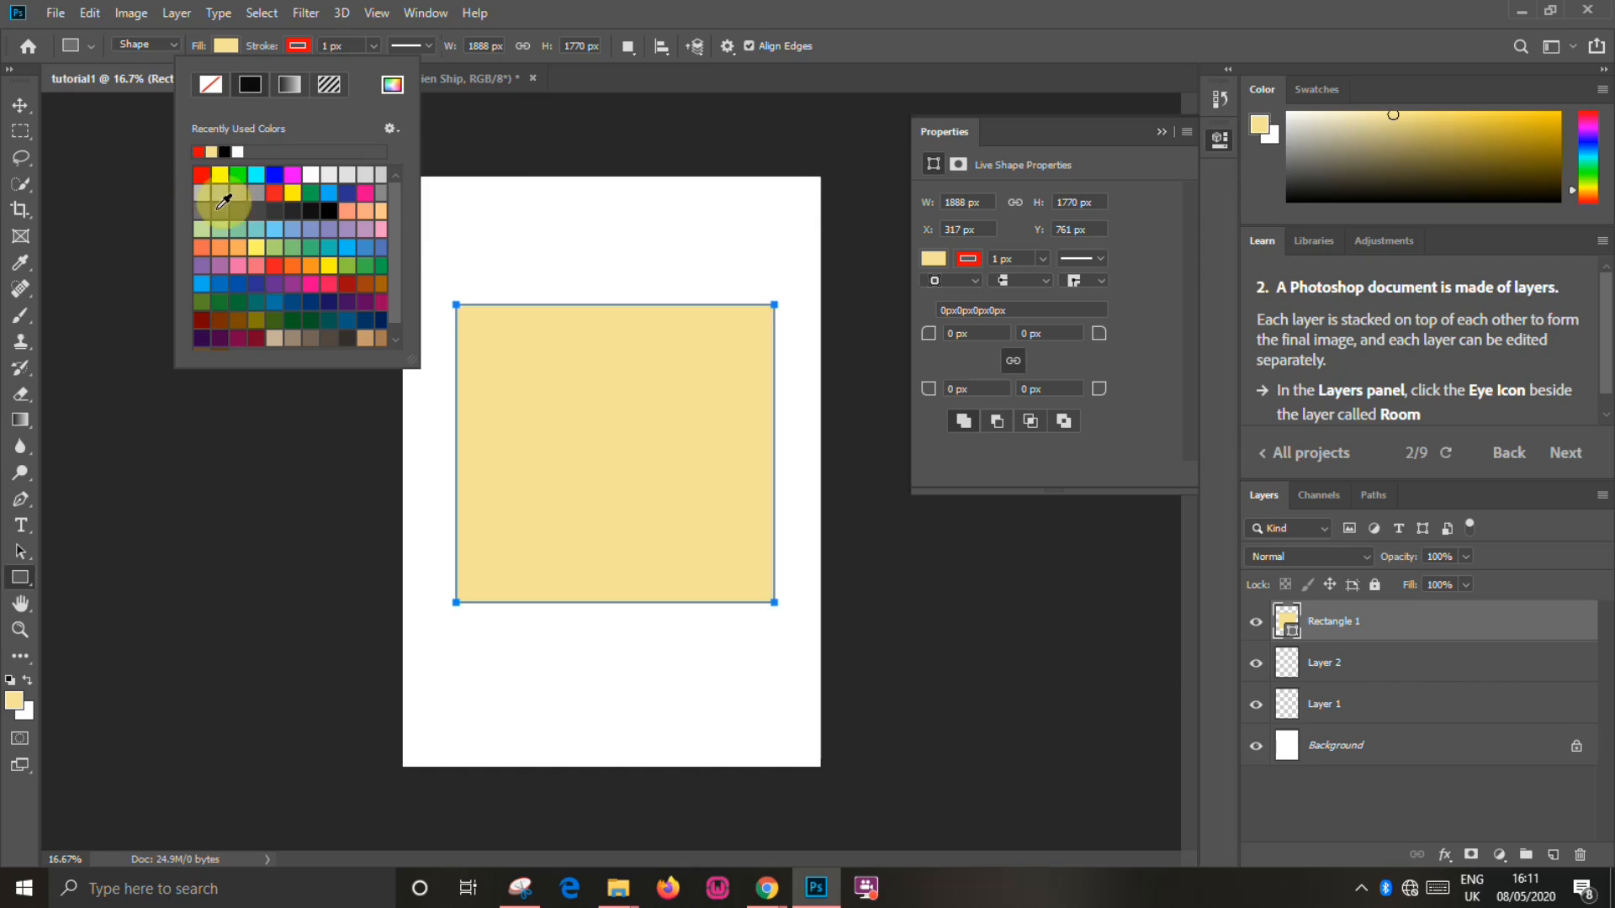
pyautogui.click(303, 49)
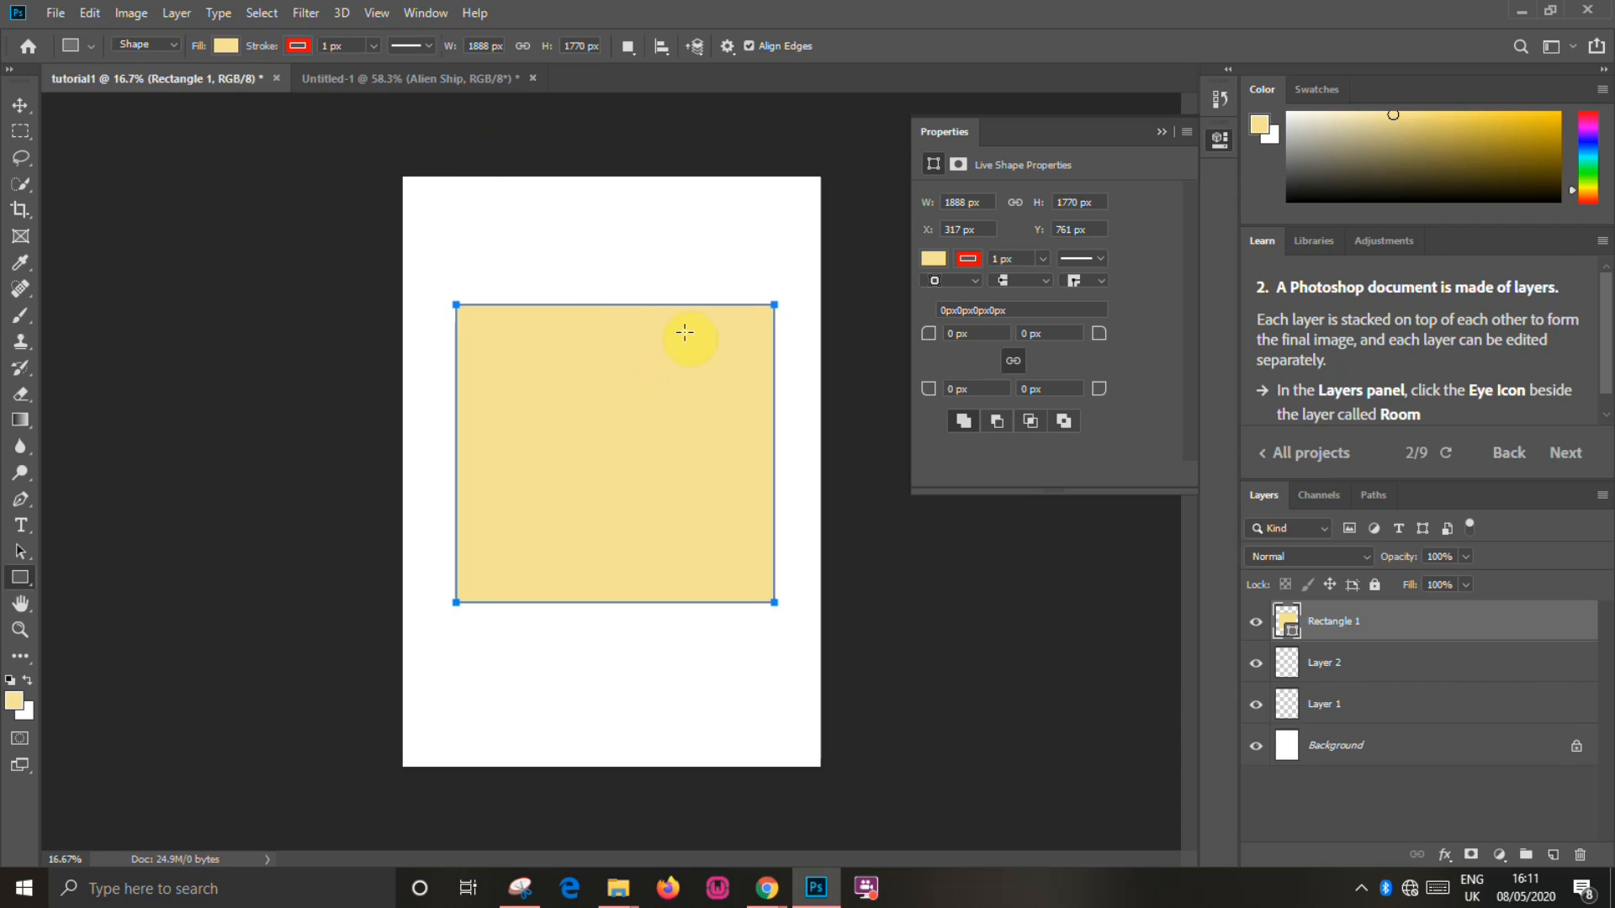
# Set the rectangle's stroke width to about 32 px and deselect the shape
pyautogui.click(374, 45)
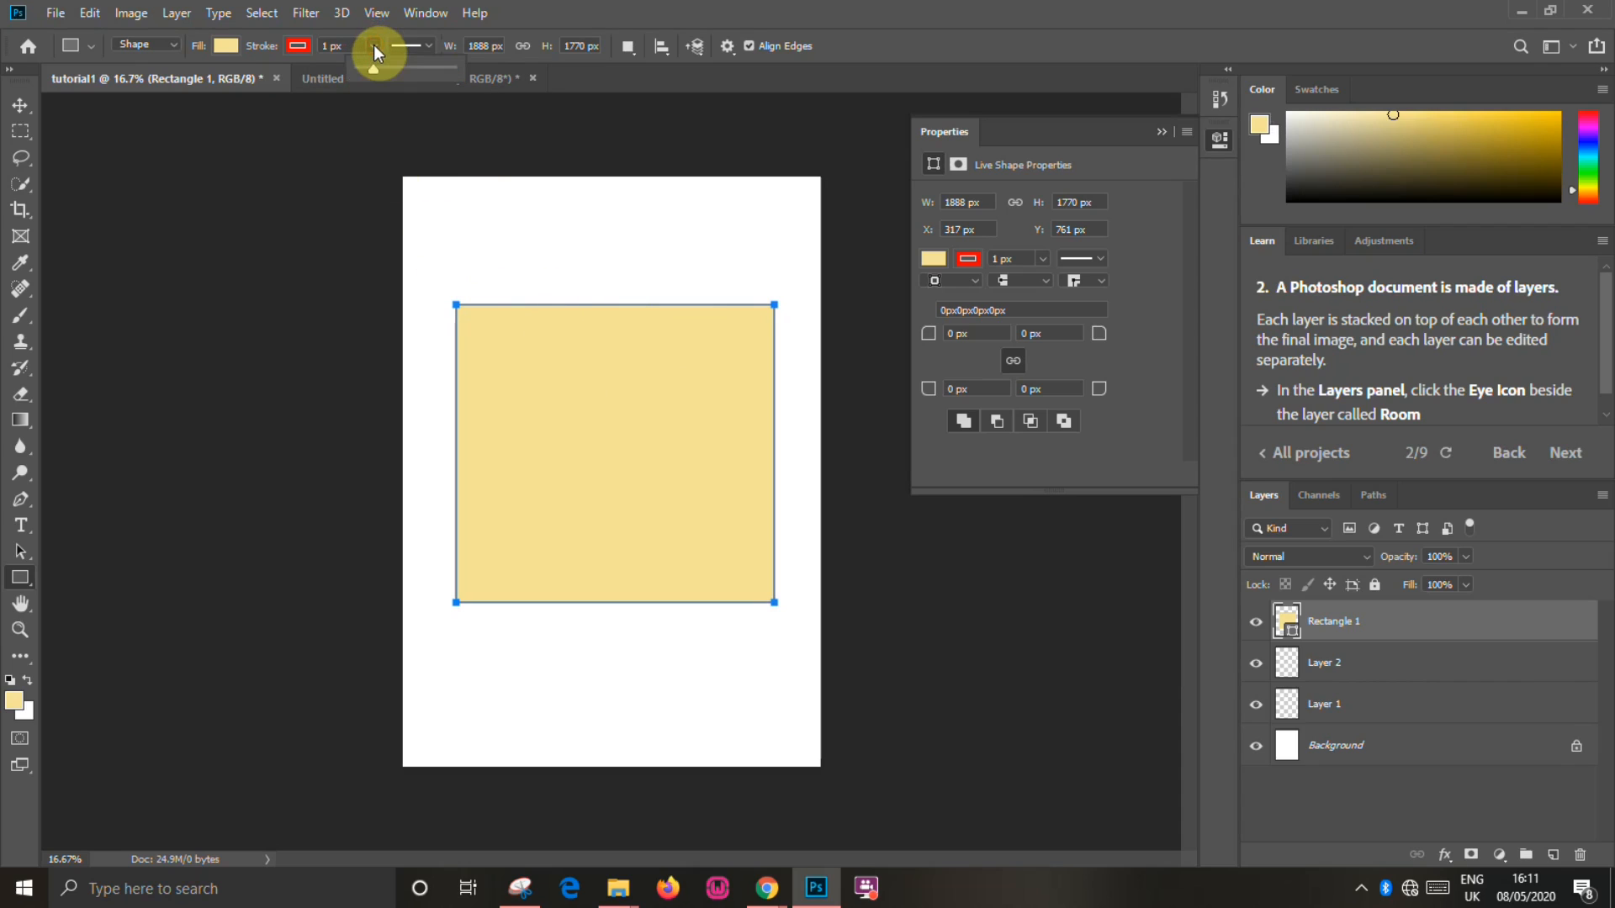
pyautogui.click(386, 68)
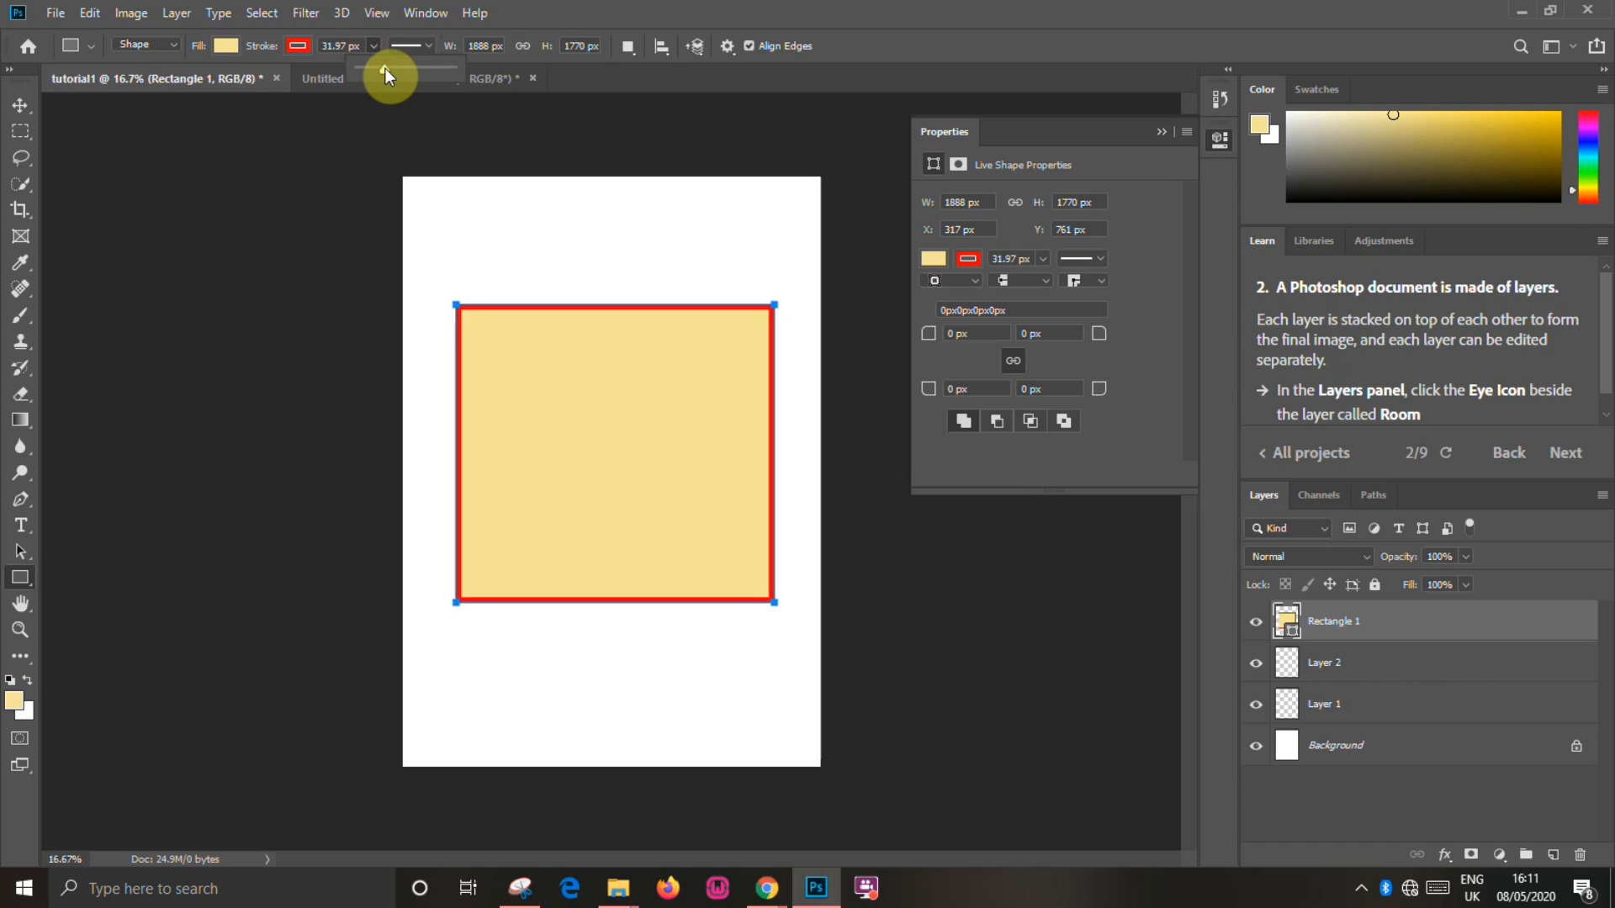
pyautogui.click(373, 45)
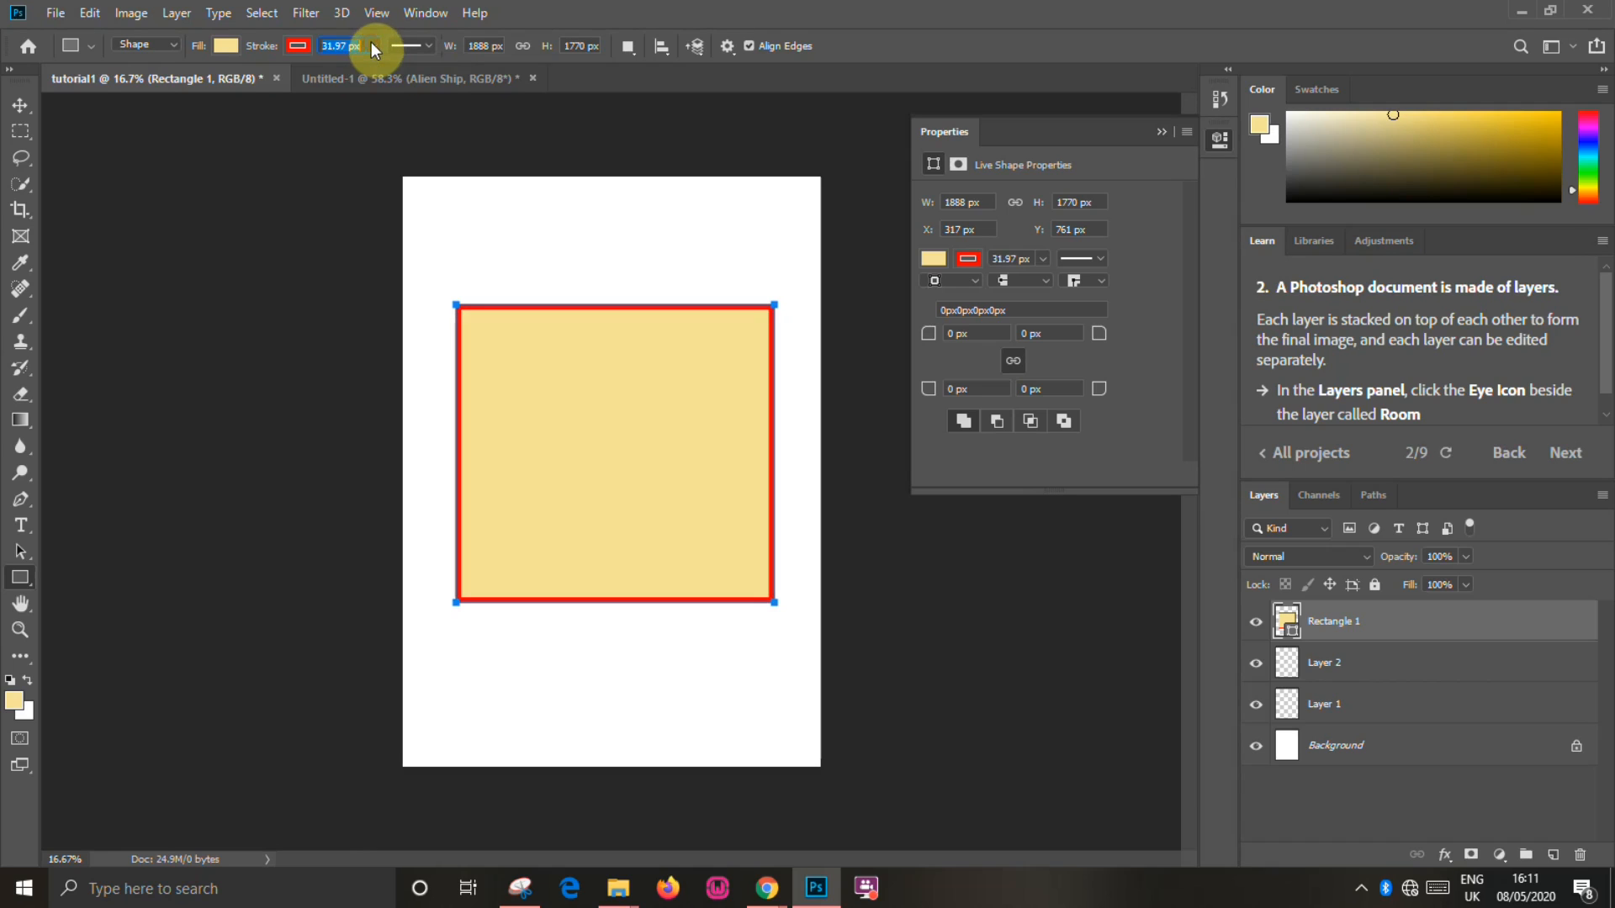
pyautogui.click(24, 106)
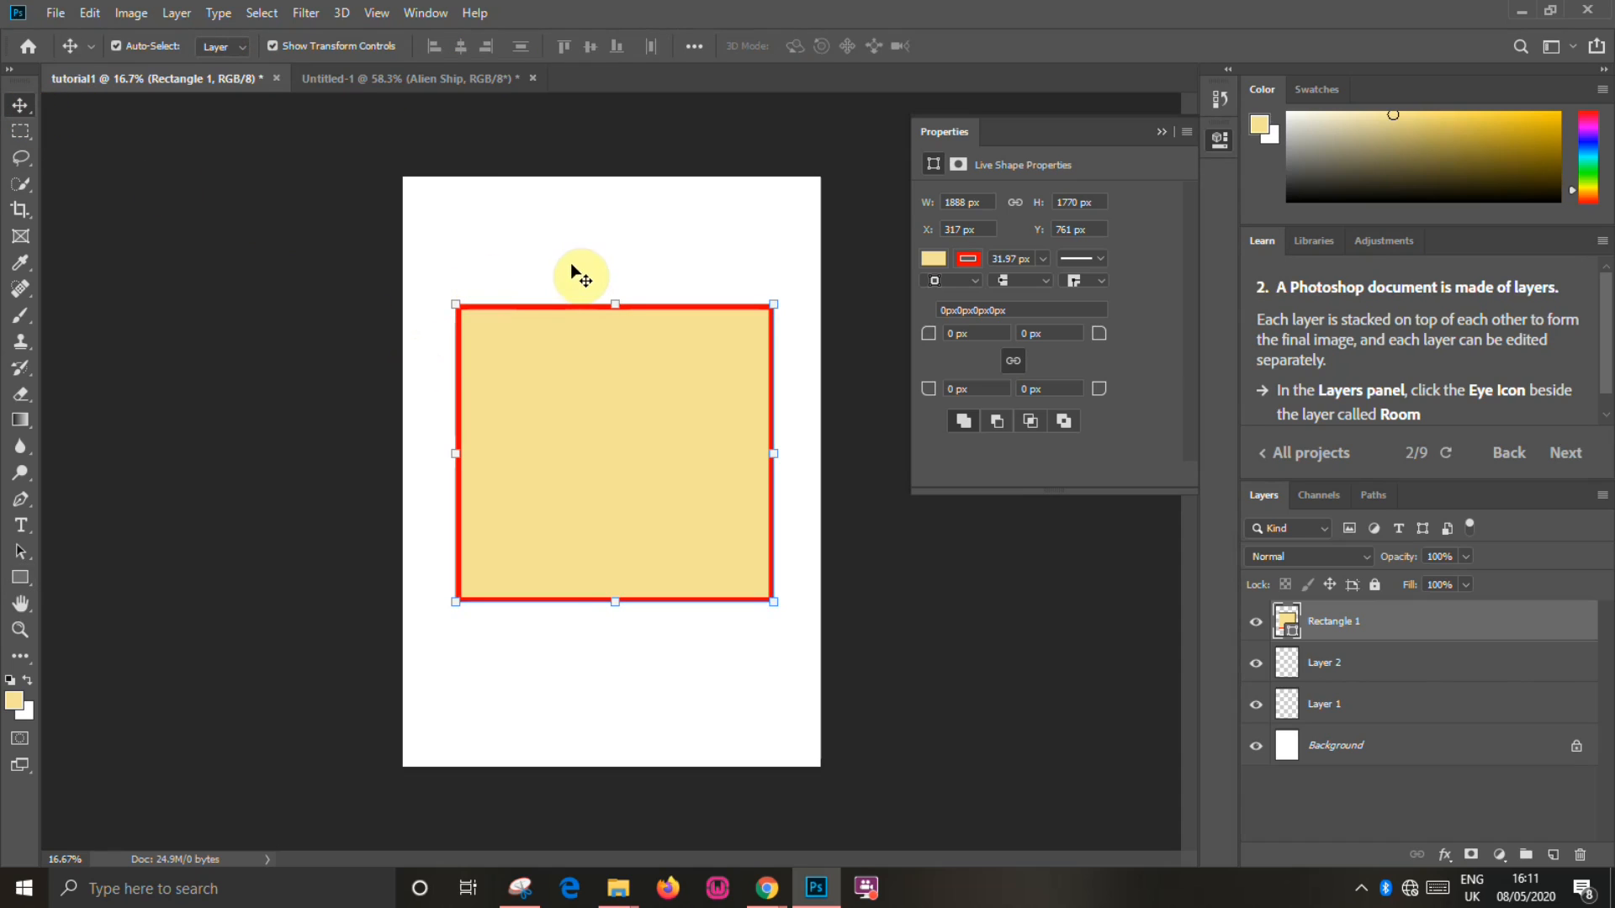
pyautogui.click(618, 271)
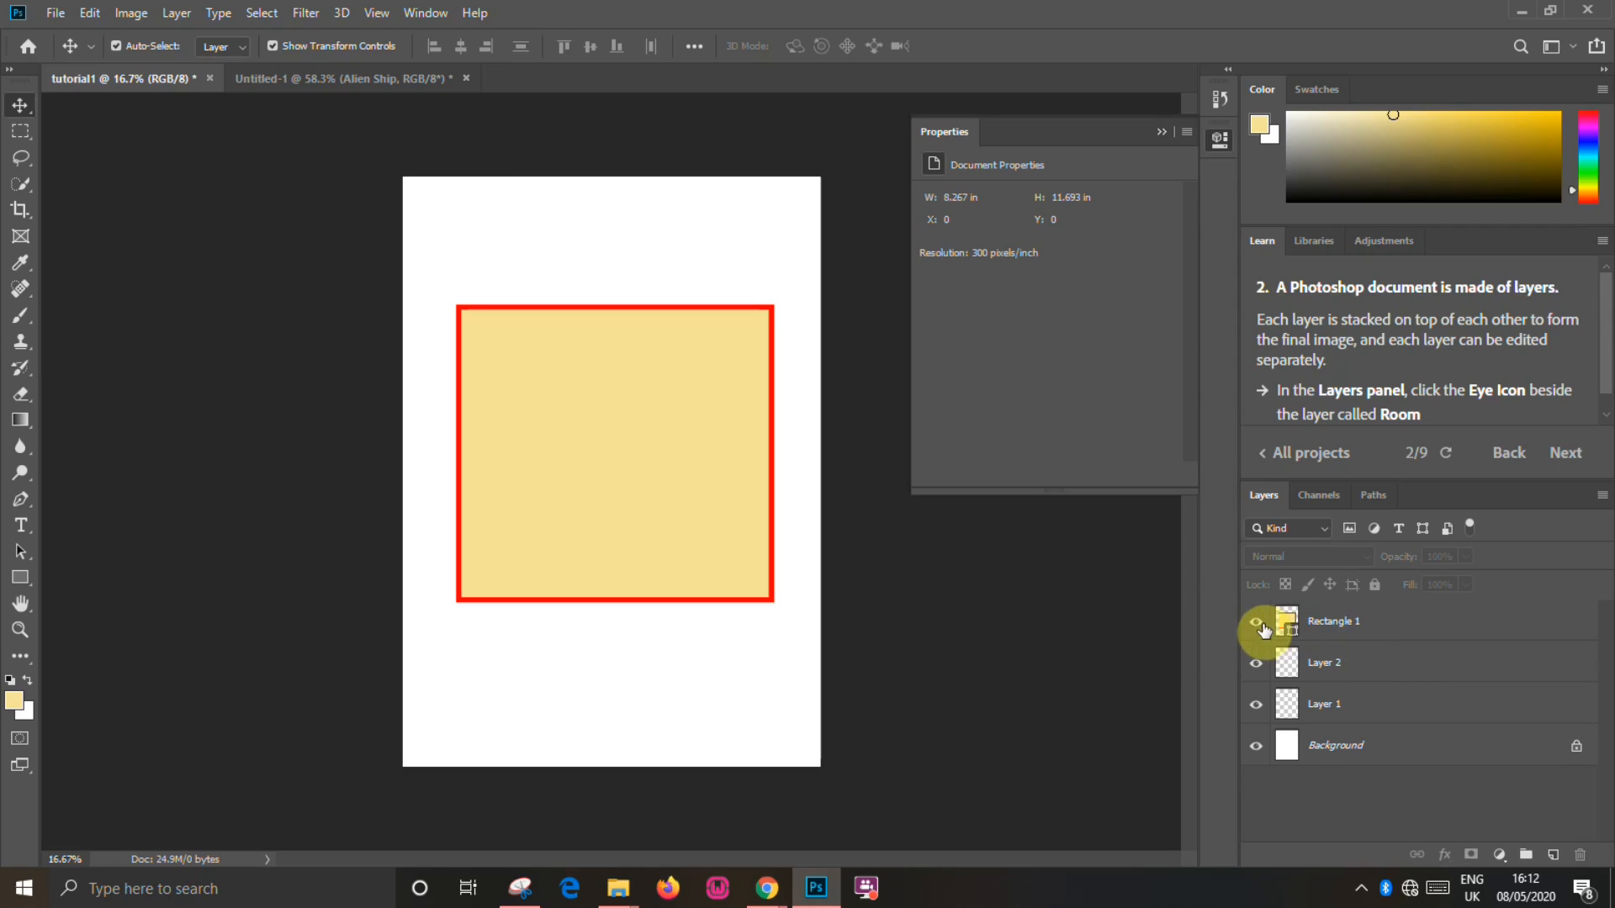
# Hide the Rectangle 1 layer and show it again
pyautogui.click(1257, 624)
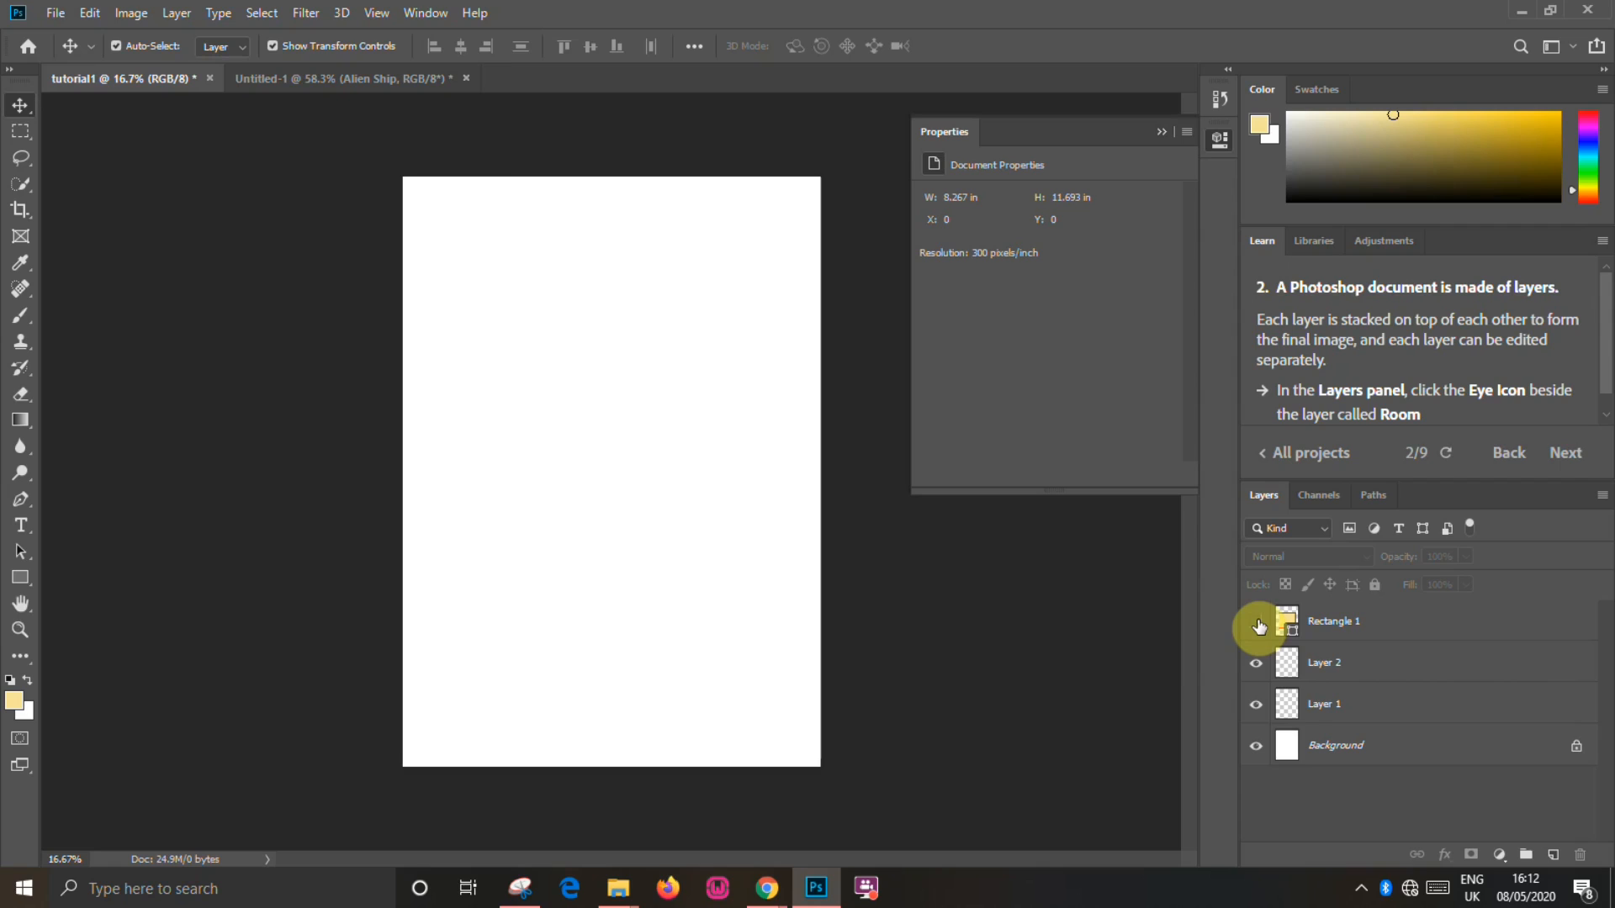
pyautogui.click(1257, 624)
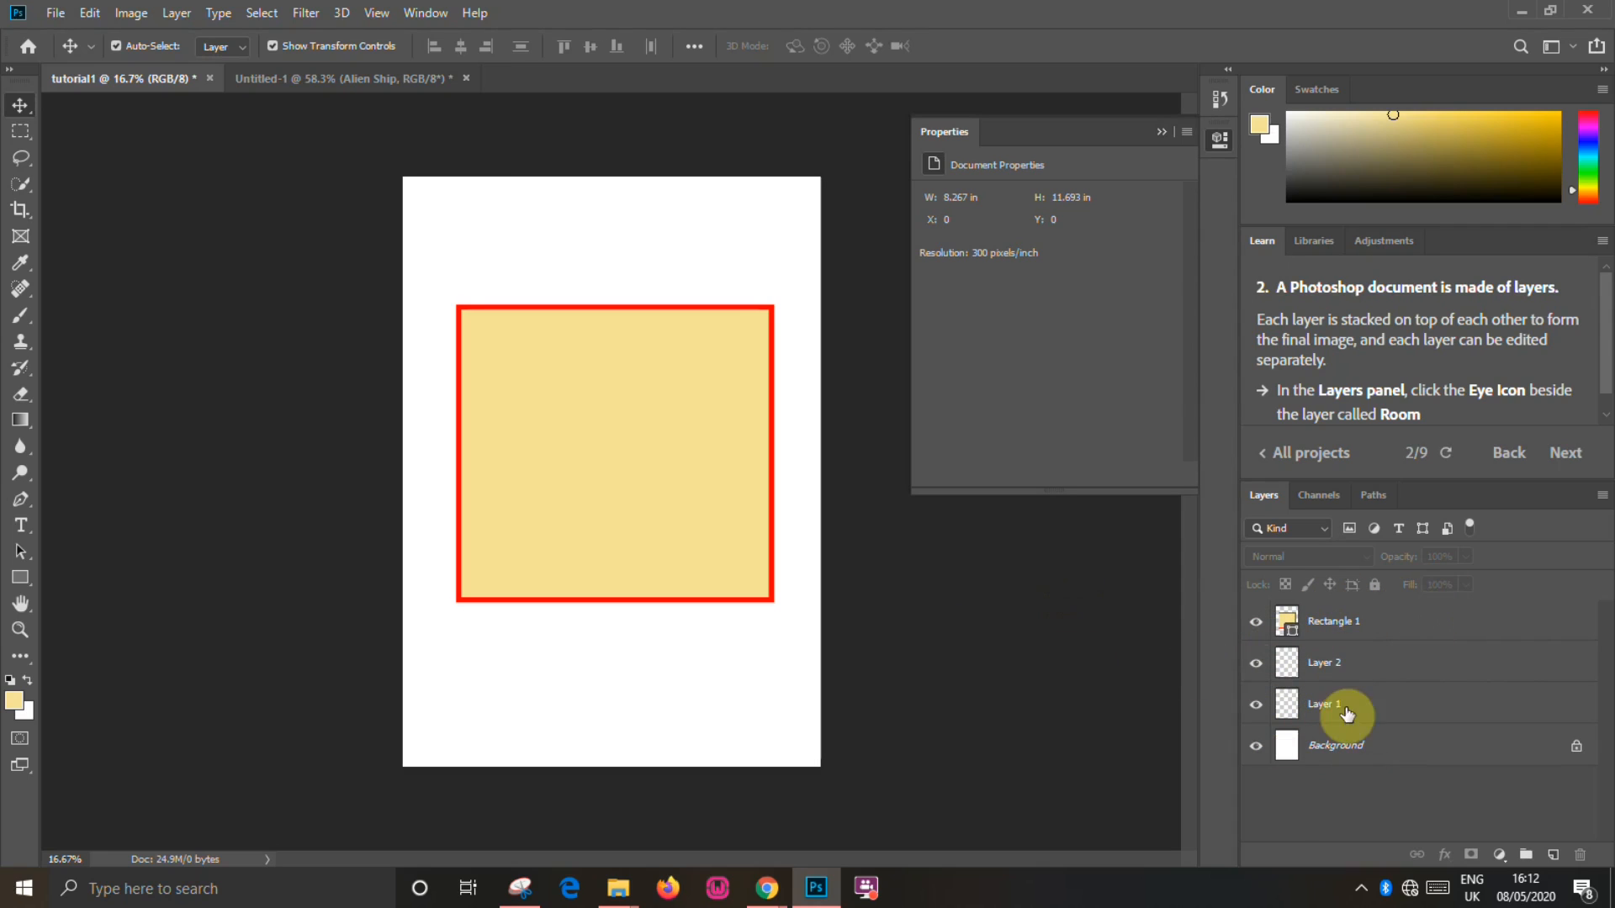
# Move the rectangle slightly down the page to about X 296 px, Y 917 px
pyautogui.moveTo(626, 423); pyautogui.dragTo(625, 455)
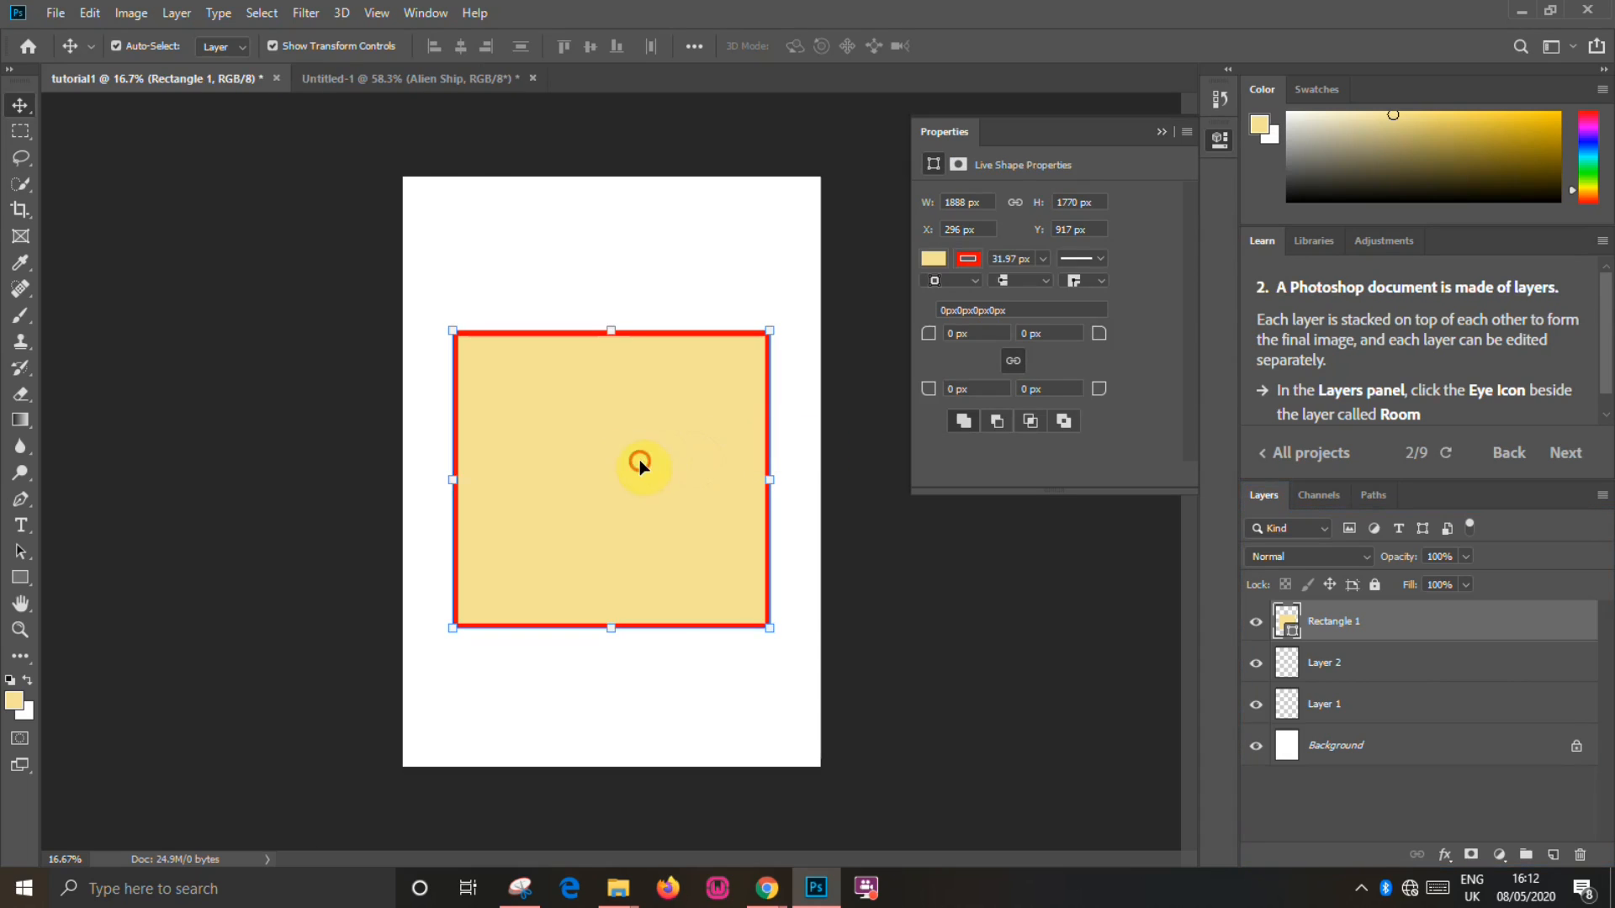
pyautogui.click(678, 286)
pyautogui.click(667, 563)
pyautogui.scroll(-1, 1605, 370)
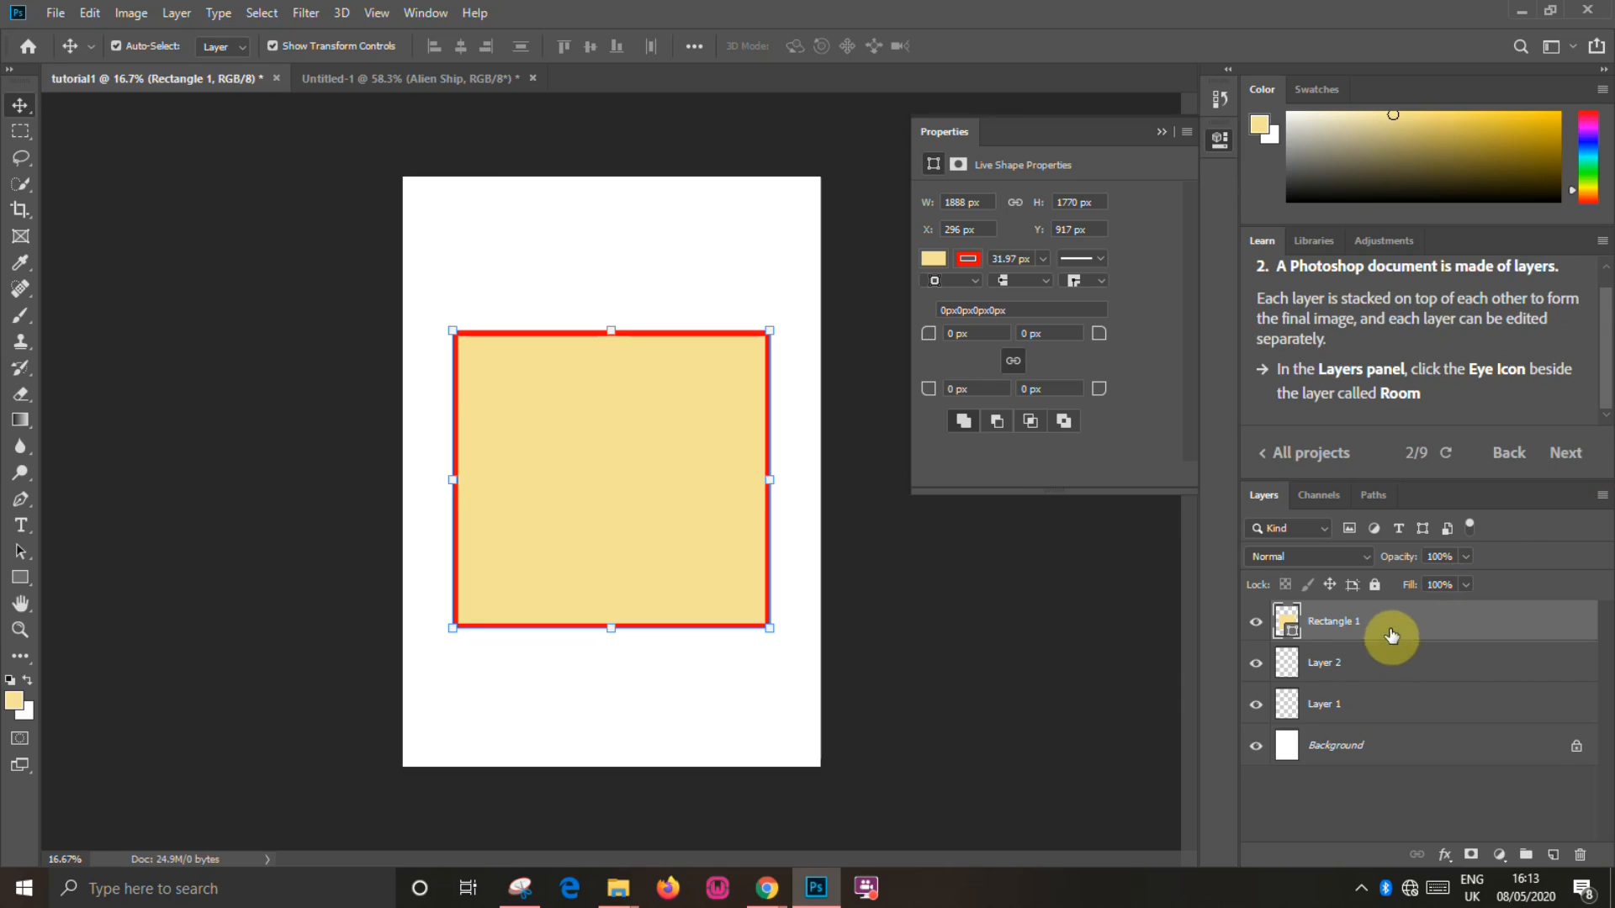
# Duplicate the Rectangle 1 layer within the tutorial1 document as Rectangle 1 copy
pyautogui.rightClick(1351, 622)
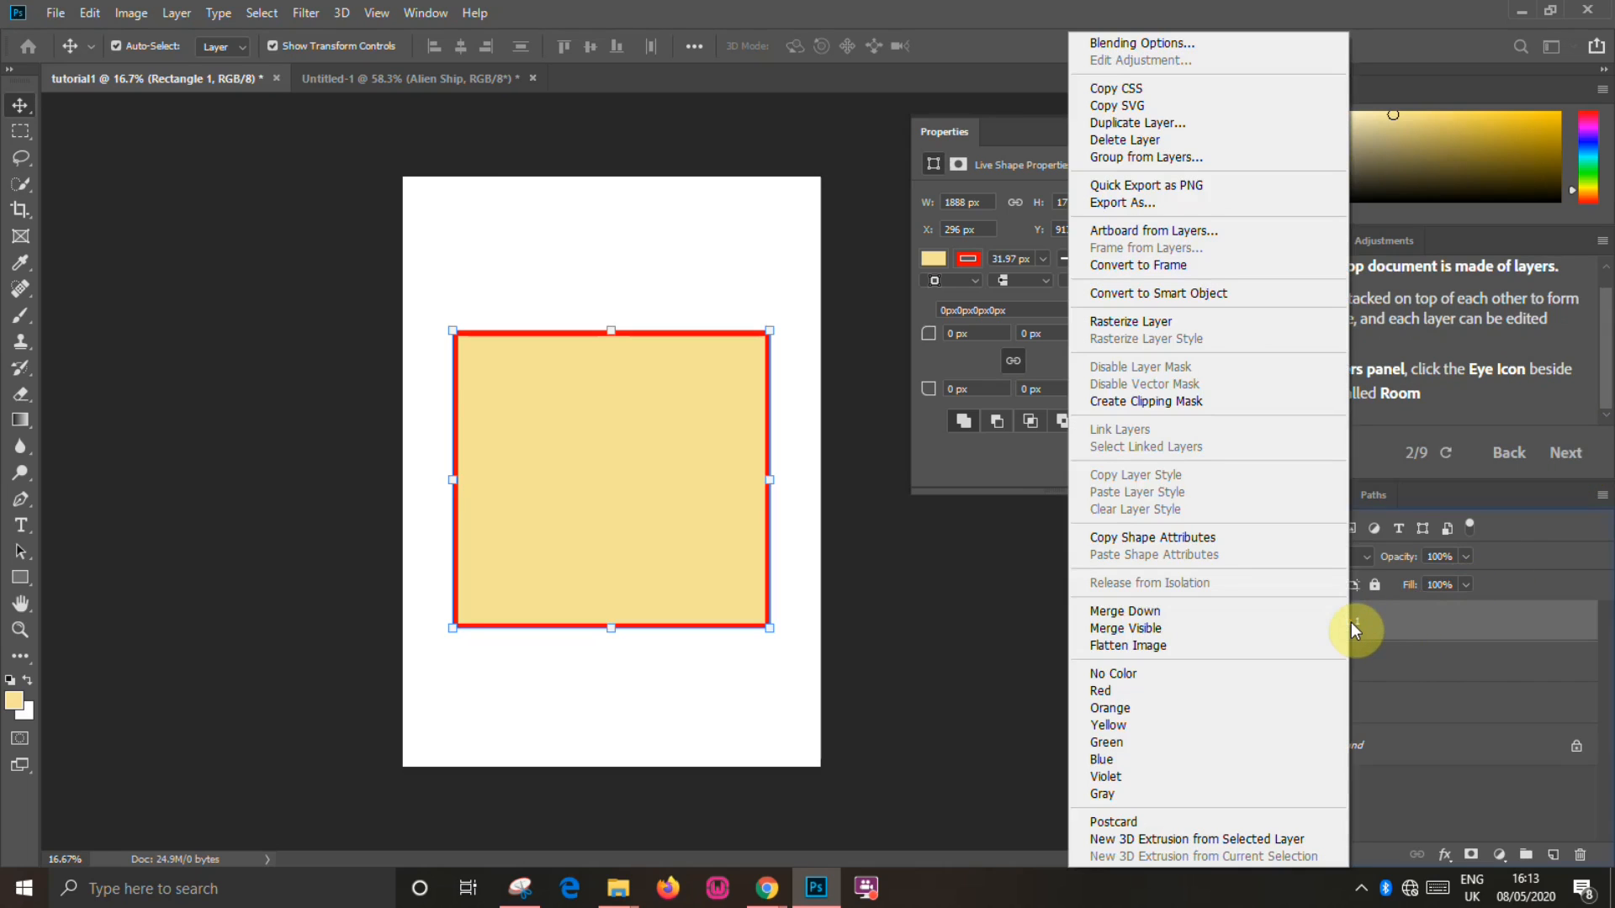
pyautogui.click(1148, 123)
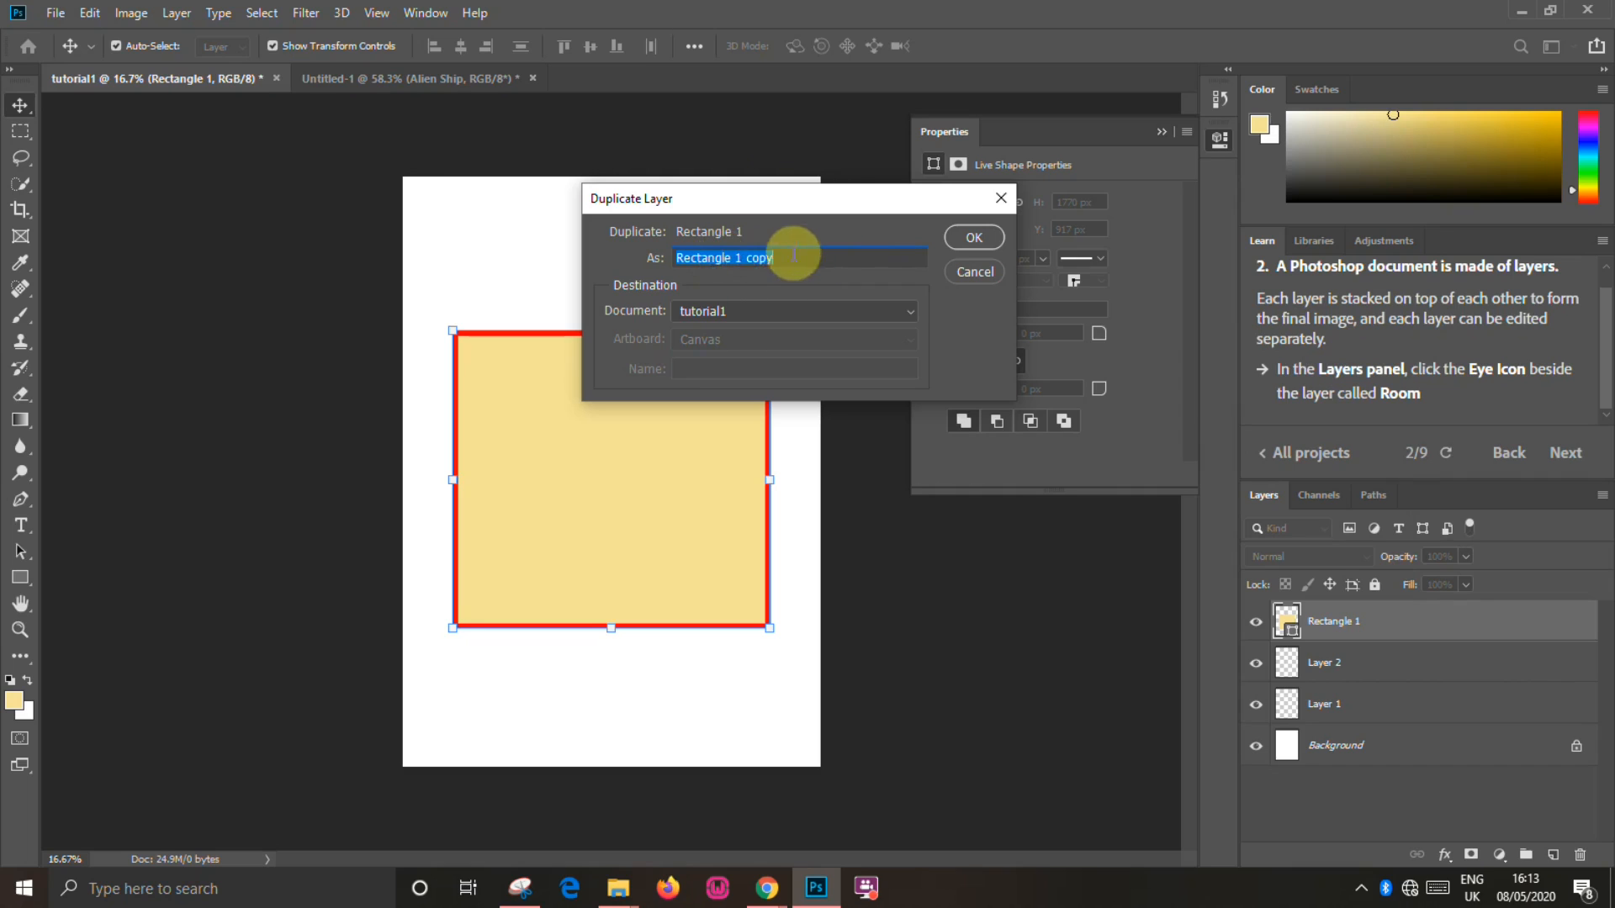
pyautogui.click(969, 236)
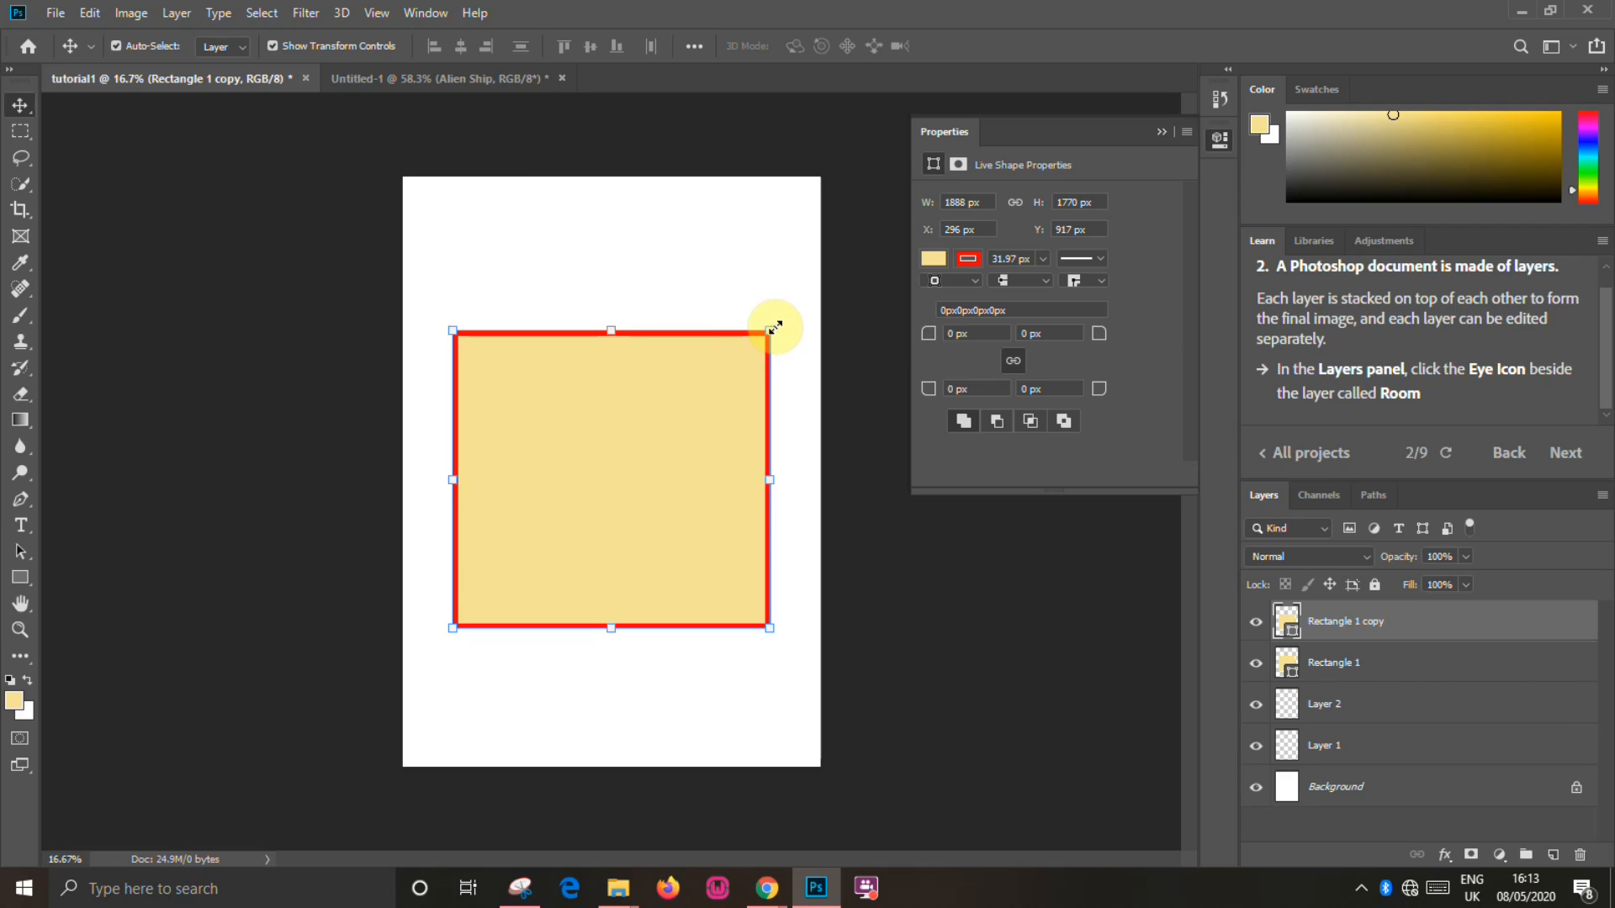
# Scale the duplicate rectangle to about 76% width and 81% height and nudge it right to a centre X of 1168.50 px
pyautogui.moveTo(773, 327); pyautogui.dragTo(697, 384)
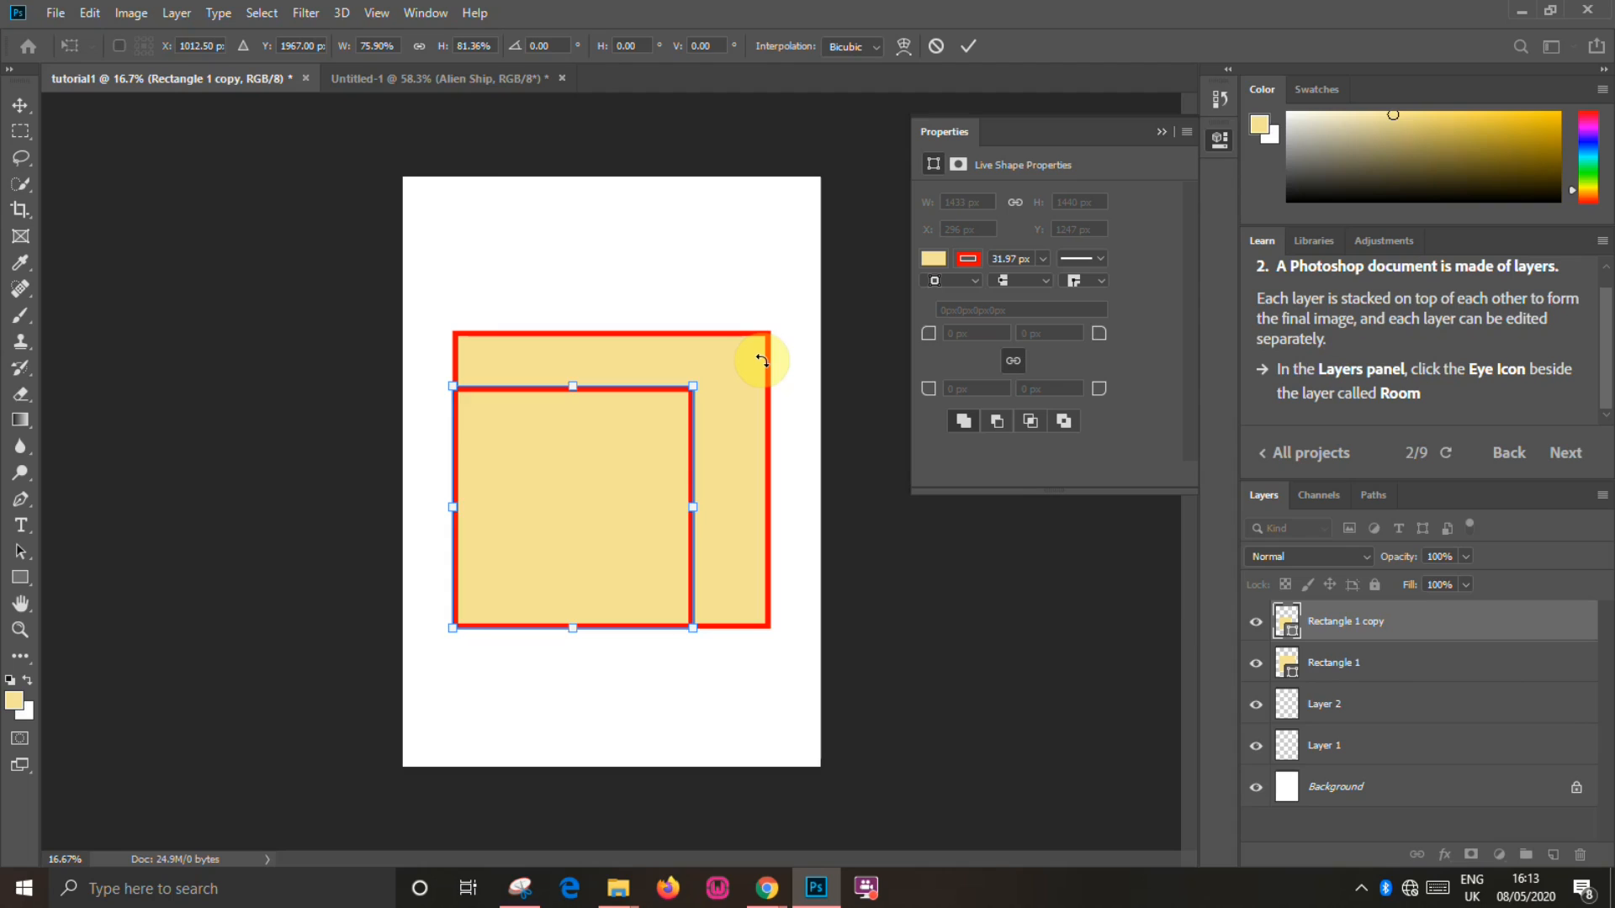
pyautogui.press('Right')
pyautogui.press('Right')
pyautogui.press('Right')
pyautogui.press('Right')
pyautogui.press('Right')
pyautogui.press('Right')
pyautogui.press('Right')
pyautogui.press('Right')
pyautogui.press('Right')
pyautogui.press('Right')
pyautogui.press('Right')
pyautogui.press('Right')
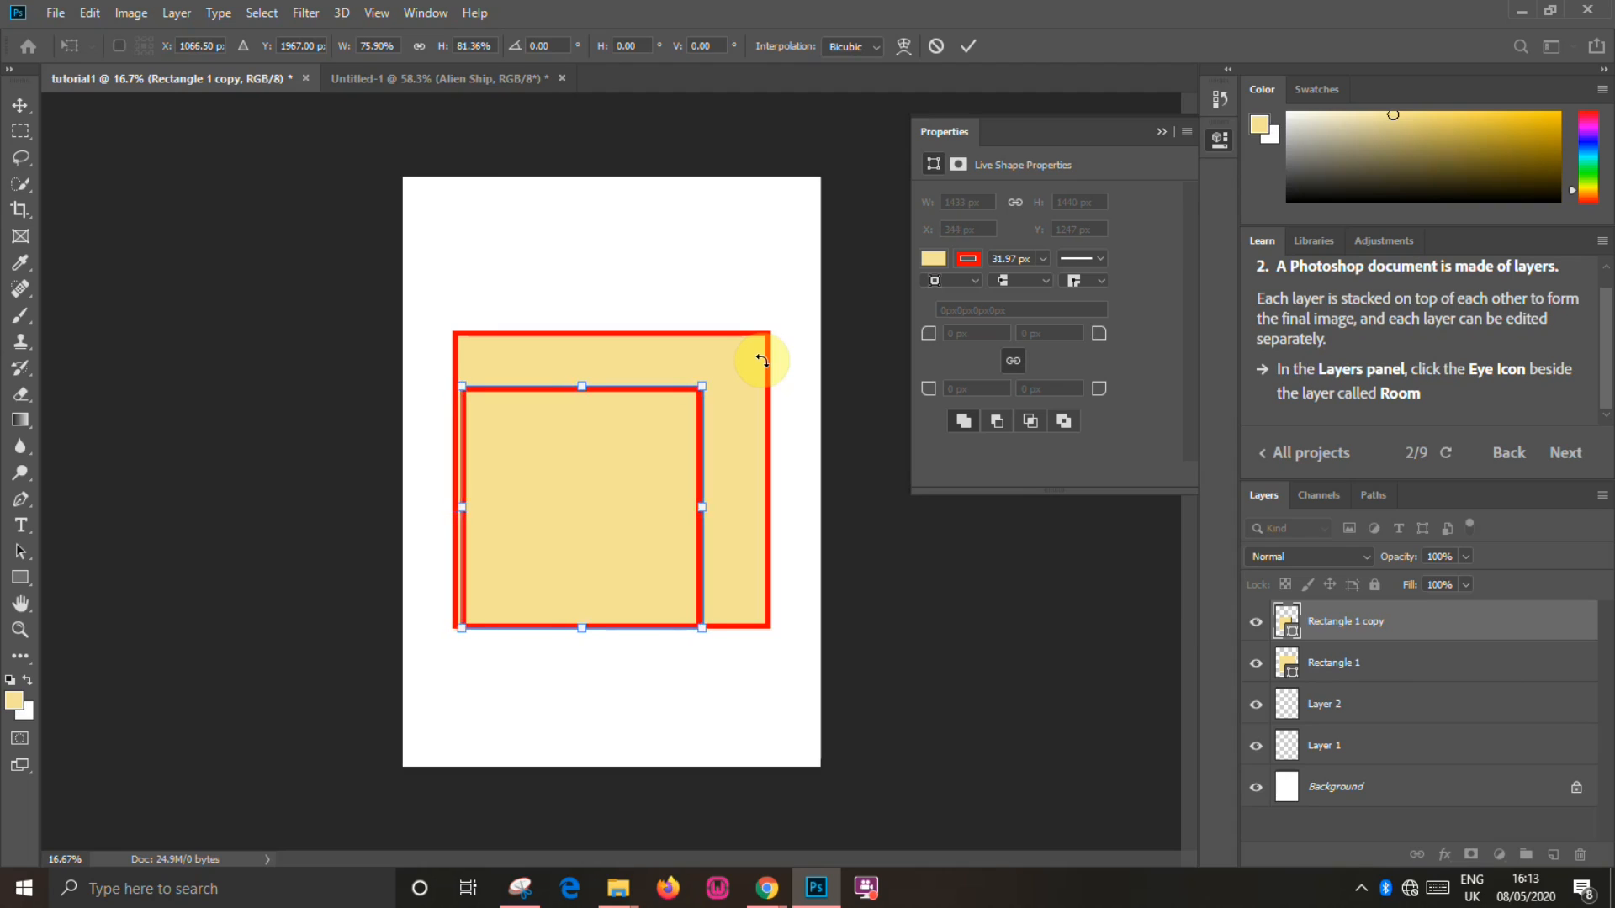
pyautogui.press('Right')
pyautogui.press('Right')
pyautogui.press('Right')
pyautogui.press('Right')
pyautogui.press('Right')
pyautogui.press('Right')
pyautogui.press('Right')
pyautogui.press('Right')
pyautogui.press('Right')
pyautogui.press('Right')
pyautogui.press('Right')
pyautogui.press('Right')
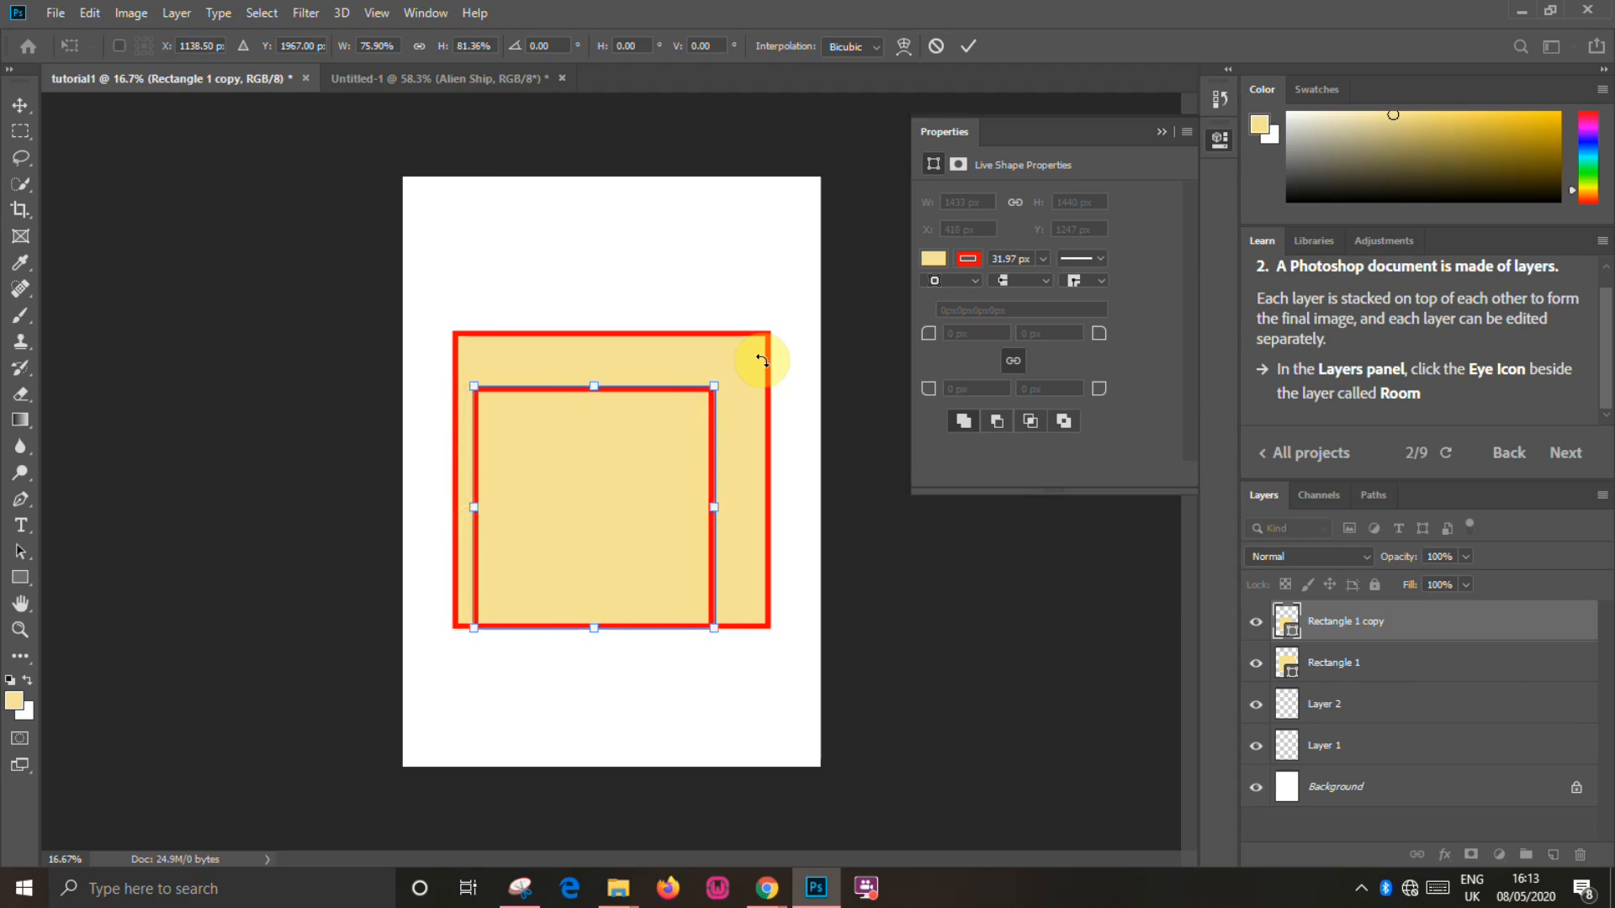
pyautogui.press('Right')
pyautogui.press('Right')
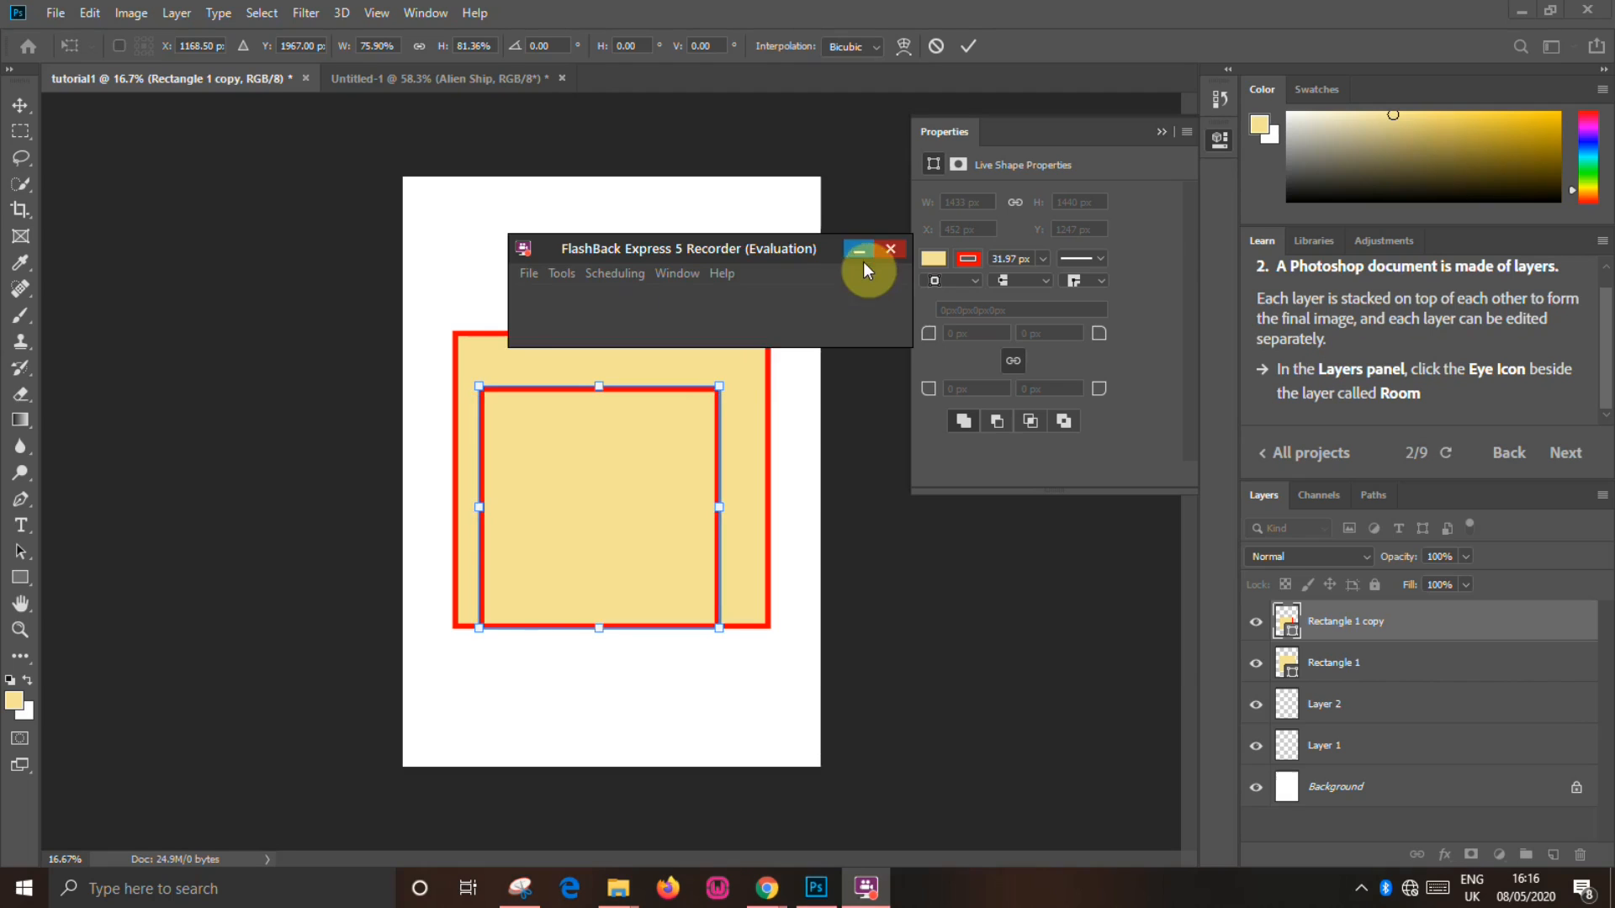
pyautogui.click(863, 261)
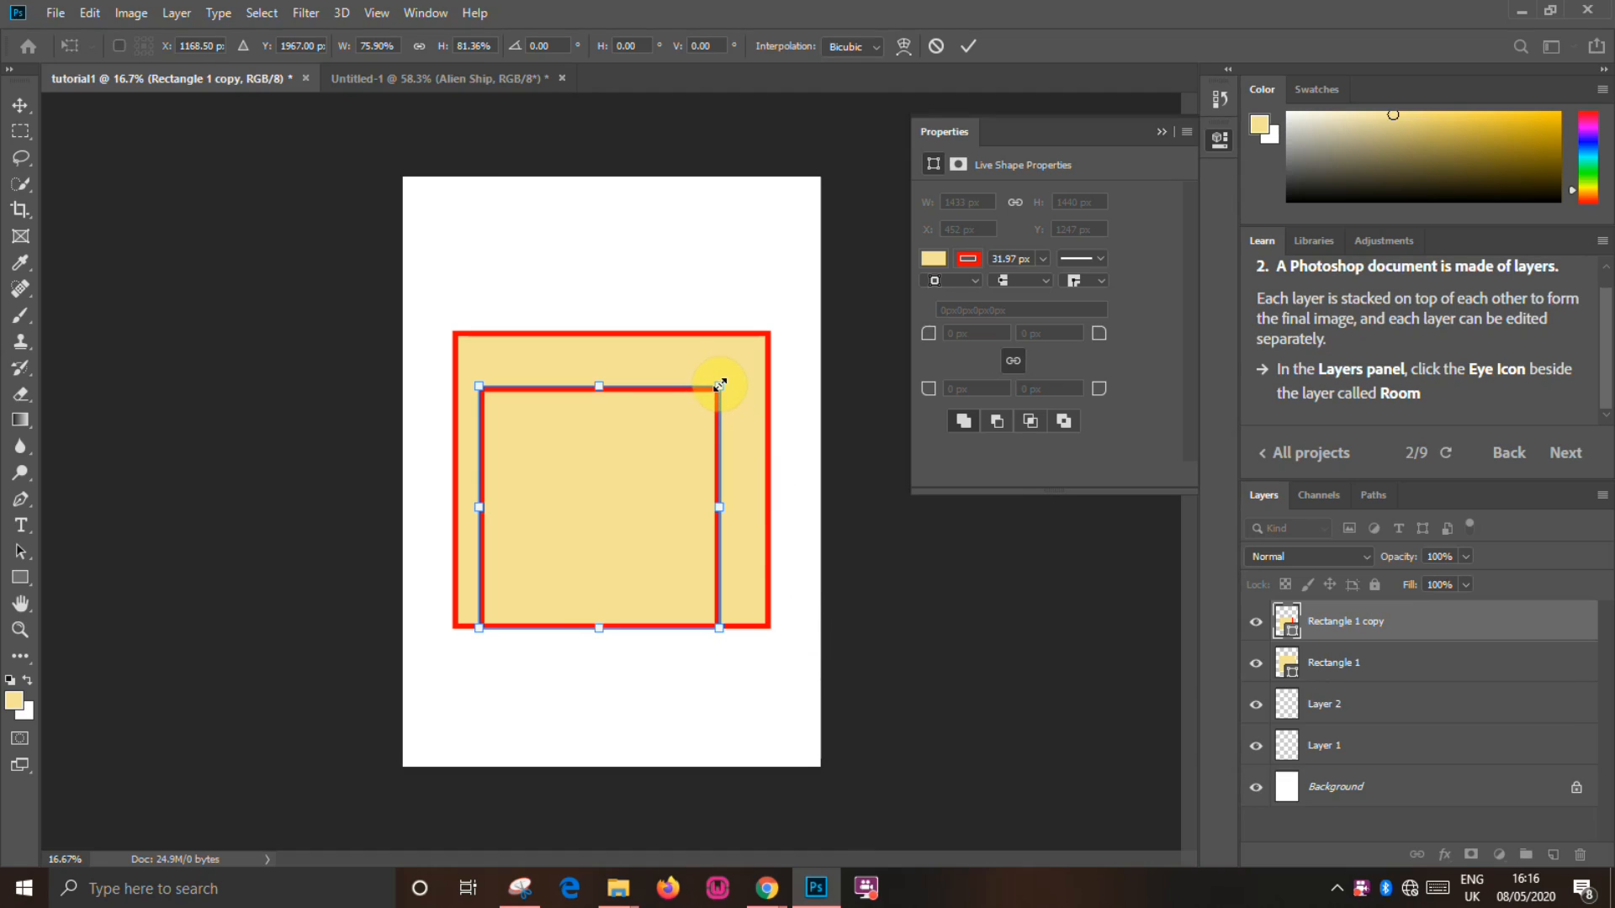
# Scale the duplicate rectangle to about 73% width and 79% height and nudge it right to a centre X of 1261.50 px
pyautogui.moveTo(720, 384); pyautogui.dragTo(710, 391)
pyautogui.hotkey('shift', 'Right')
pyautogui.hotkey('shift', 'Right')
pyautogui.hotkey('shift', 'Right')
pyautogui.hotkey('shift', 'Right')
pyautogui.hotkey('shift', 'Right')
pyautogui.hotkey('shift', 'Right')
pyautogui.hotkey('shift', 'Right')
pyautogui.hotkey('shift', 'Right')
pyautogui.hotkey('shift', 'Right')
pyautogui.hotkey('shift', 'Right')
pyautogui.hotkey('shift', 'Right')
pyautogui.hotkey('shift', 'Right')
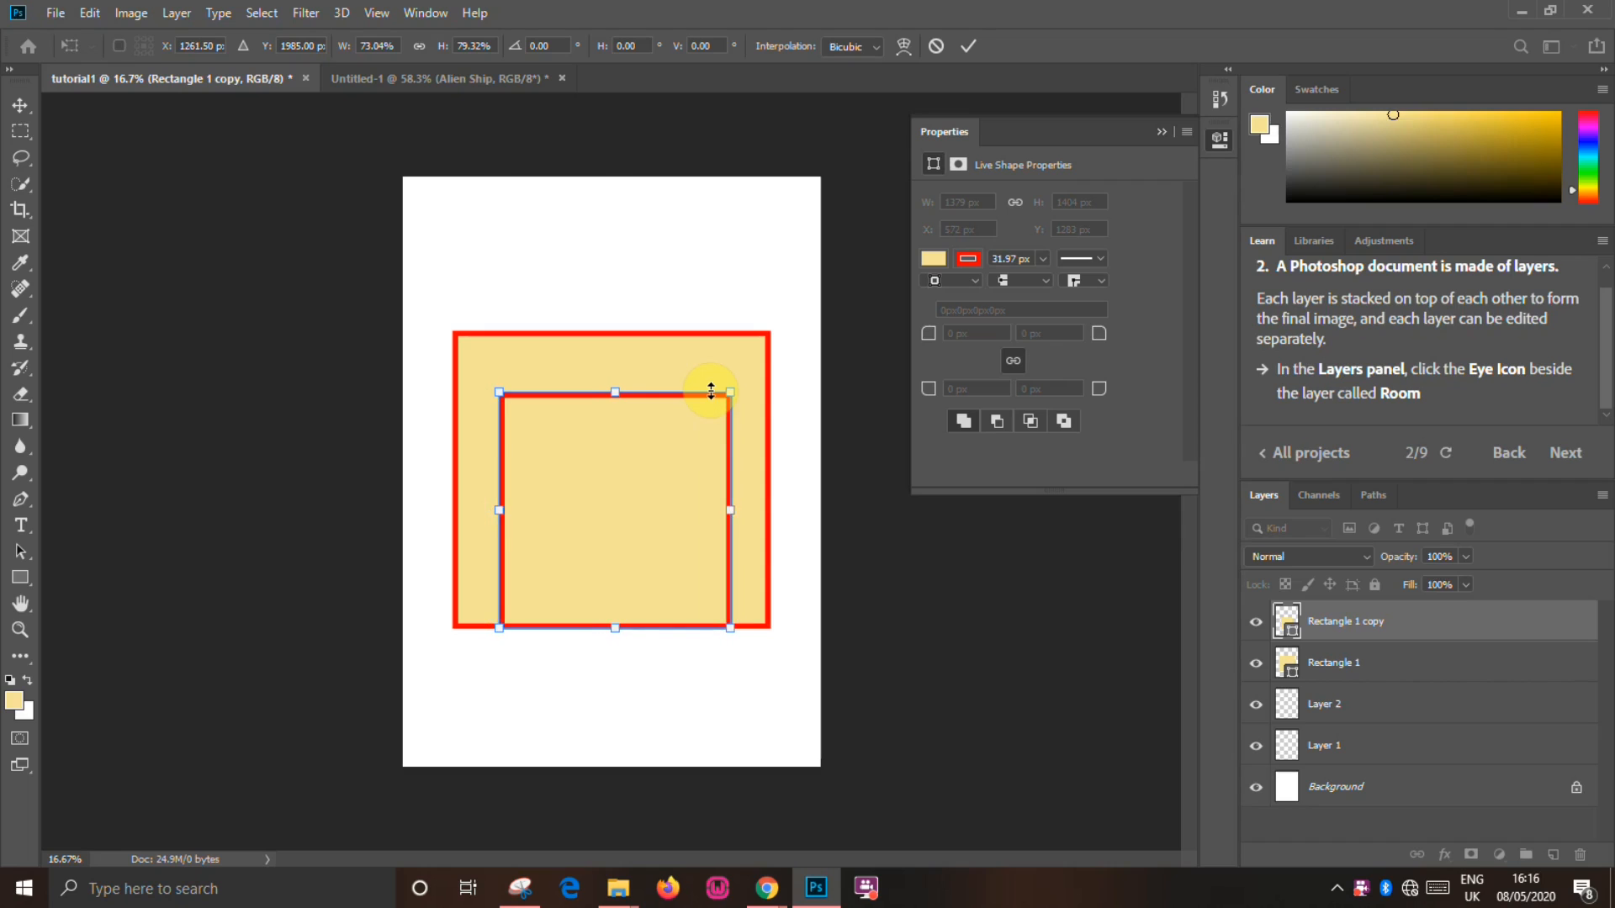
# Centre the duplicate rectangle inside the original at about X 548 px, Y 1100 px, apply the transform and deselect it
pyautogui.moveTo(641, 522); pyautogui.dragTo(630, 500)
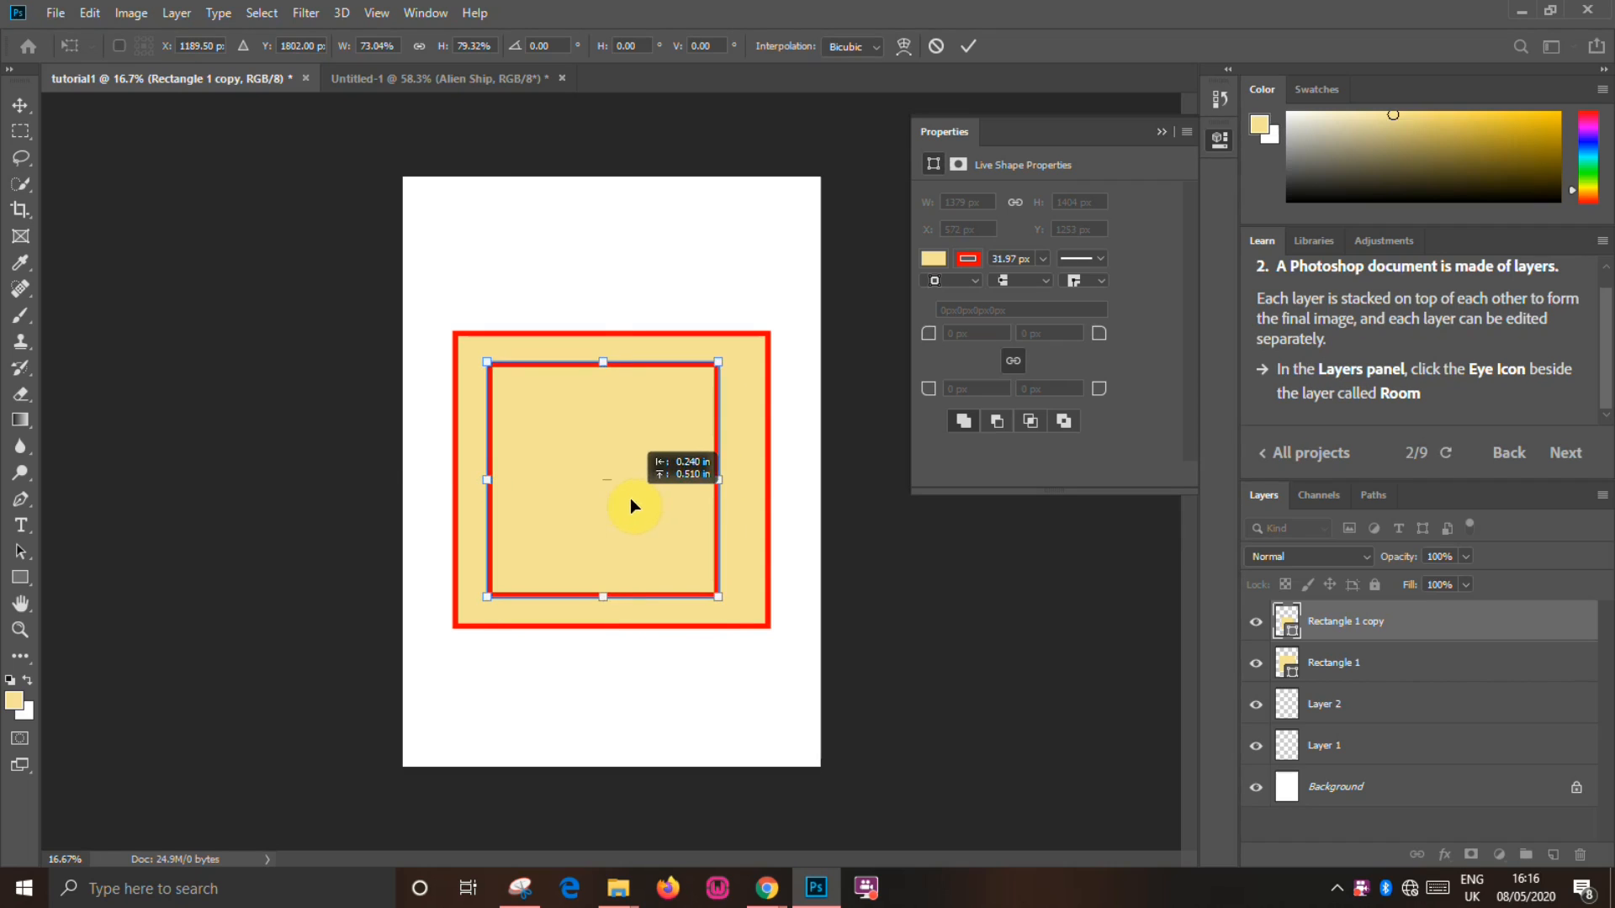
pyautogui.press('Right')
pyautogui.press('Right')
pyautogui.press('Right')
pyautogui.press('Right')
pyautogui.press('Right')
pyautogui.press('Right')
pyautogui.press('Right')
pyautogui.press('Right')
pyautogui.press('Right')
pyautogui.press('Right')
pyautogui.press('Right')
pyautogui.press('Right')
pyautogui.press('Right')
pyautogui.press('Right')
pyautogui.press('Right')
pyautogui.press('Right')
pyautogui.press('Right')
pyautogui.press('Right')
pyautogui.press('Right')
pyautogui.press('Right')
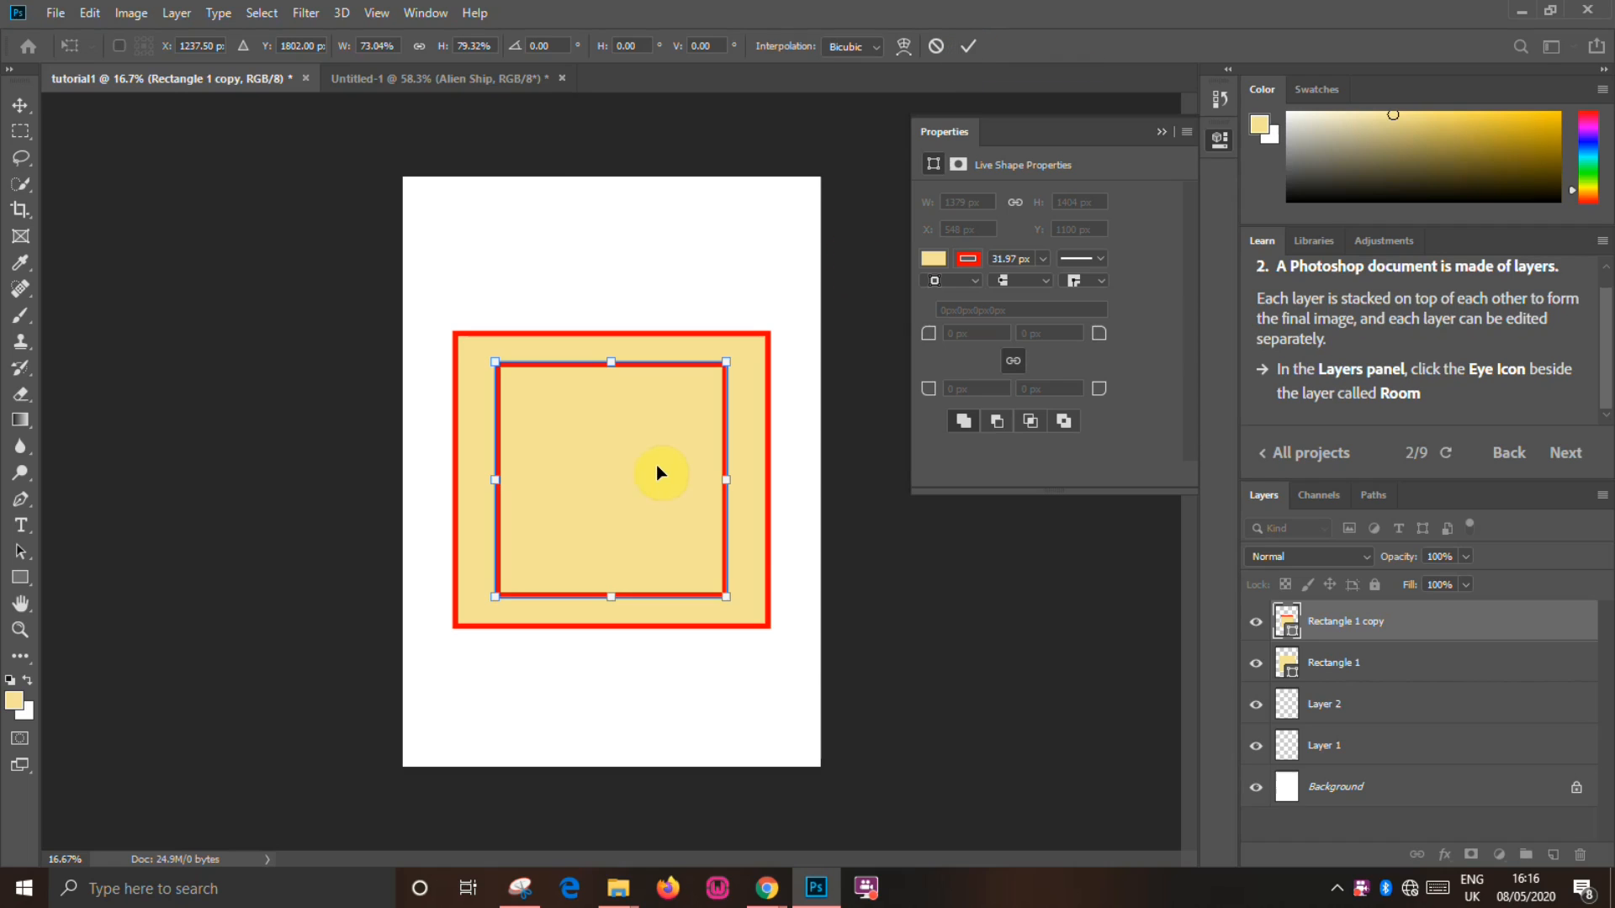
pyautogui.click(964, 48)
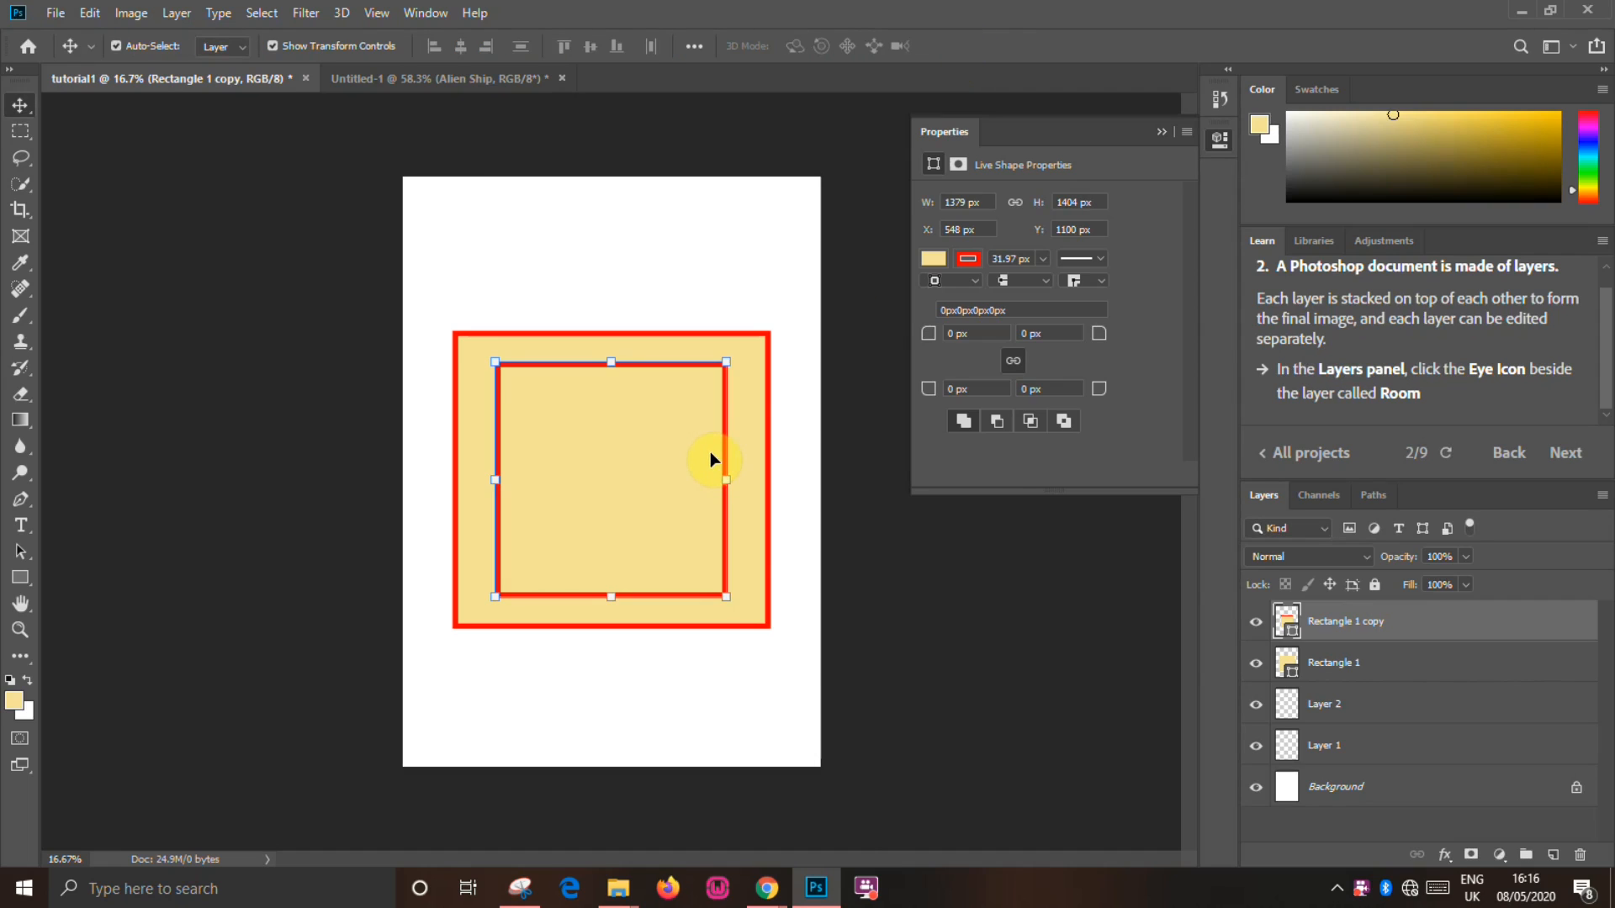
pyautogui.click(926, 591)
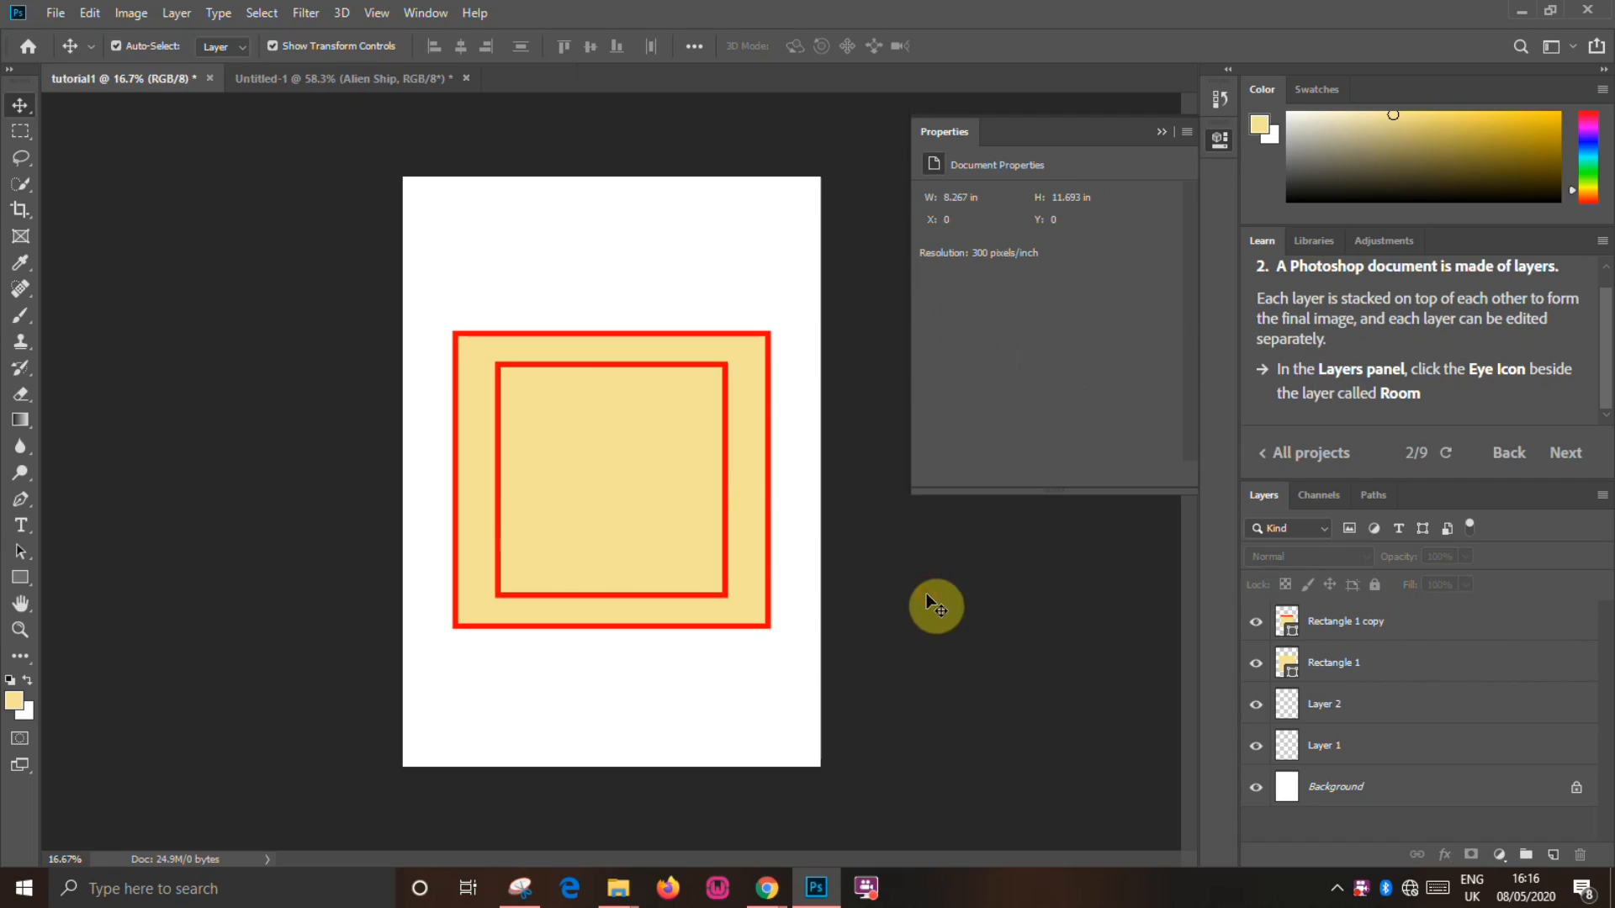
# Give the Rectangle 1 copy layer an RGB Cyan fill and remove its stroke
pyautogui.click(1345, 624)
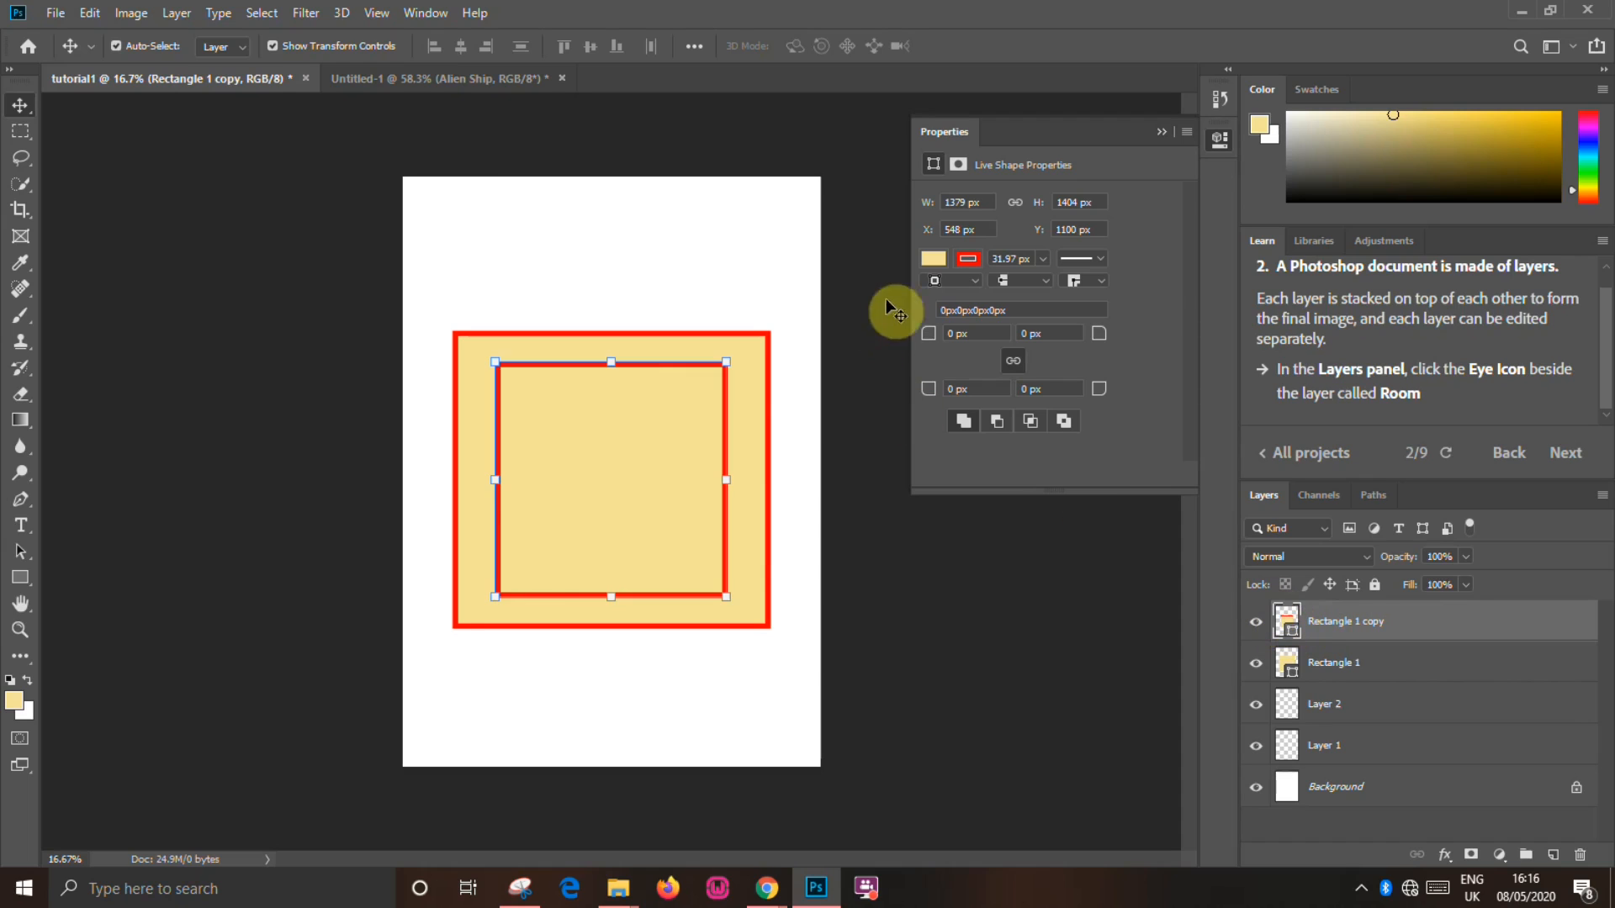
pyautogui.click(936, 259)
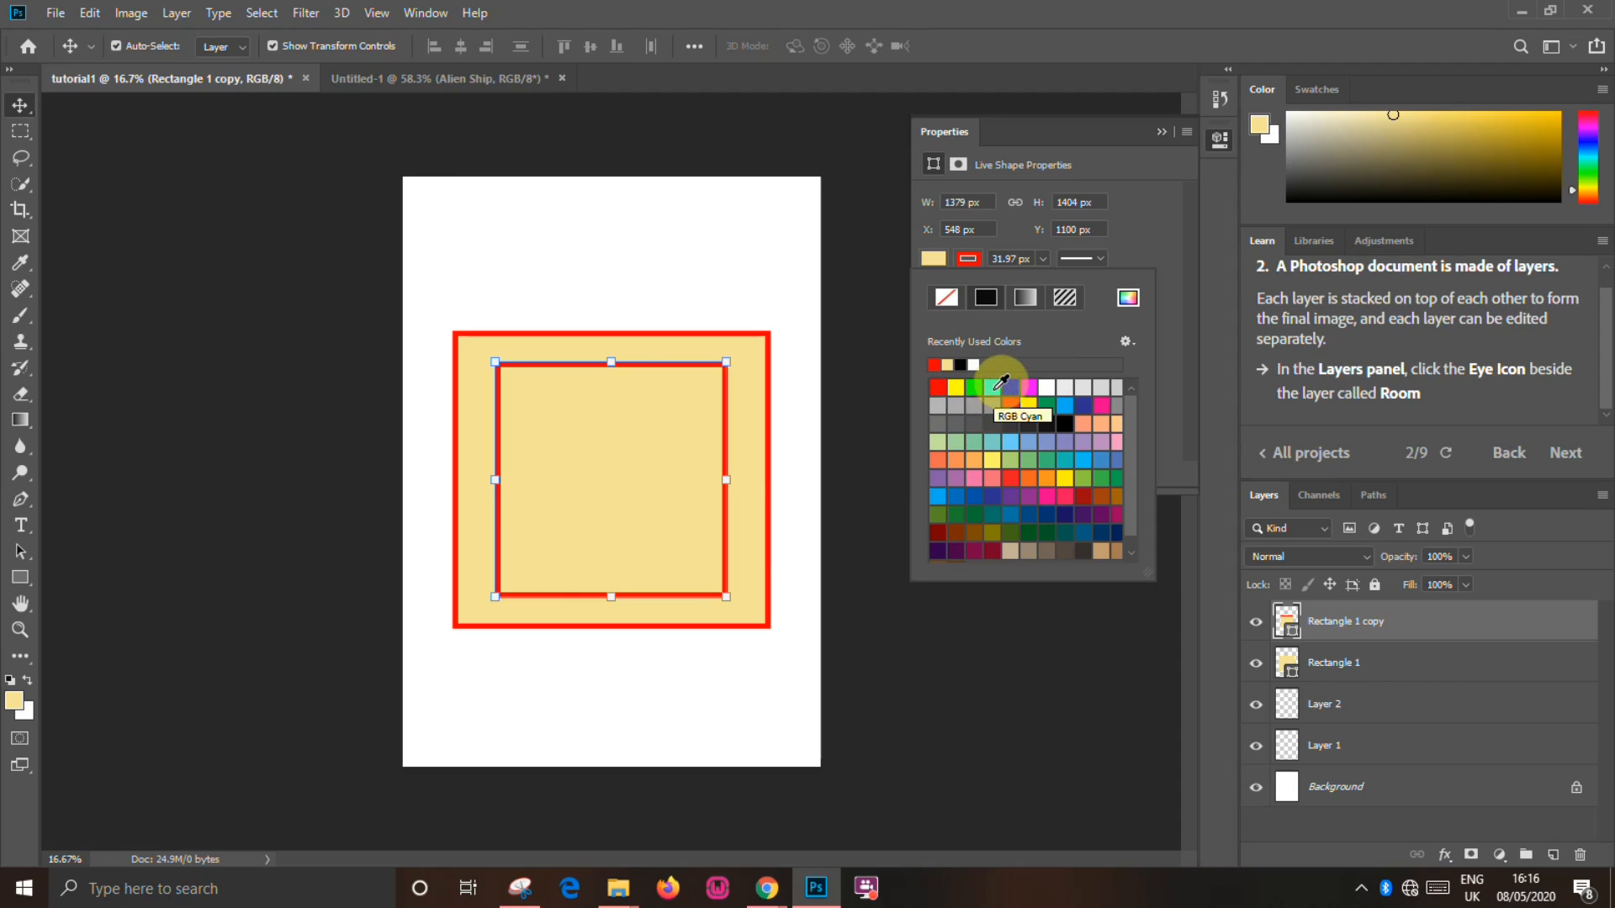
pyautogui.click(996, 388)
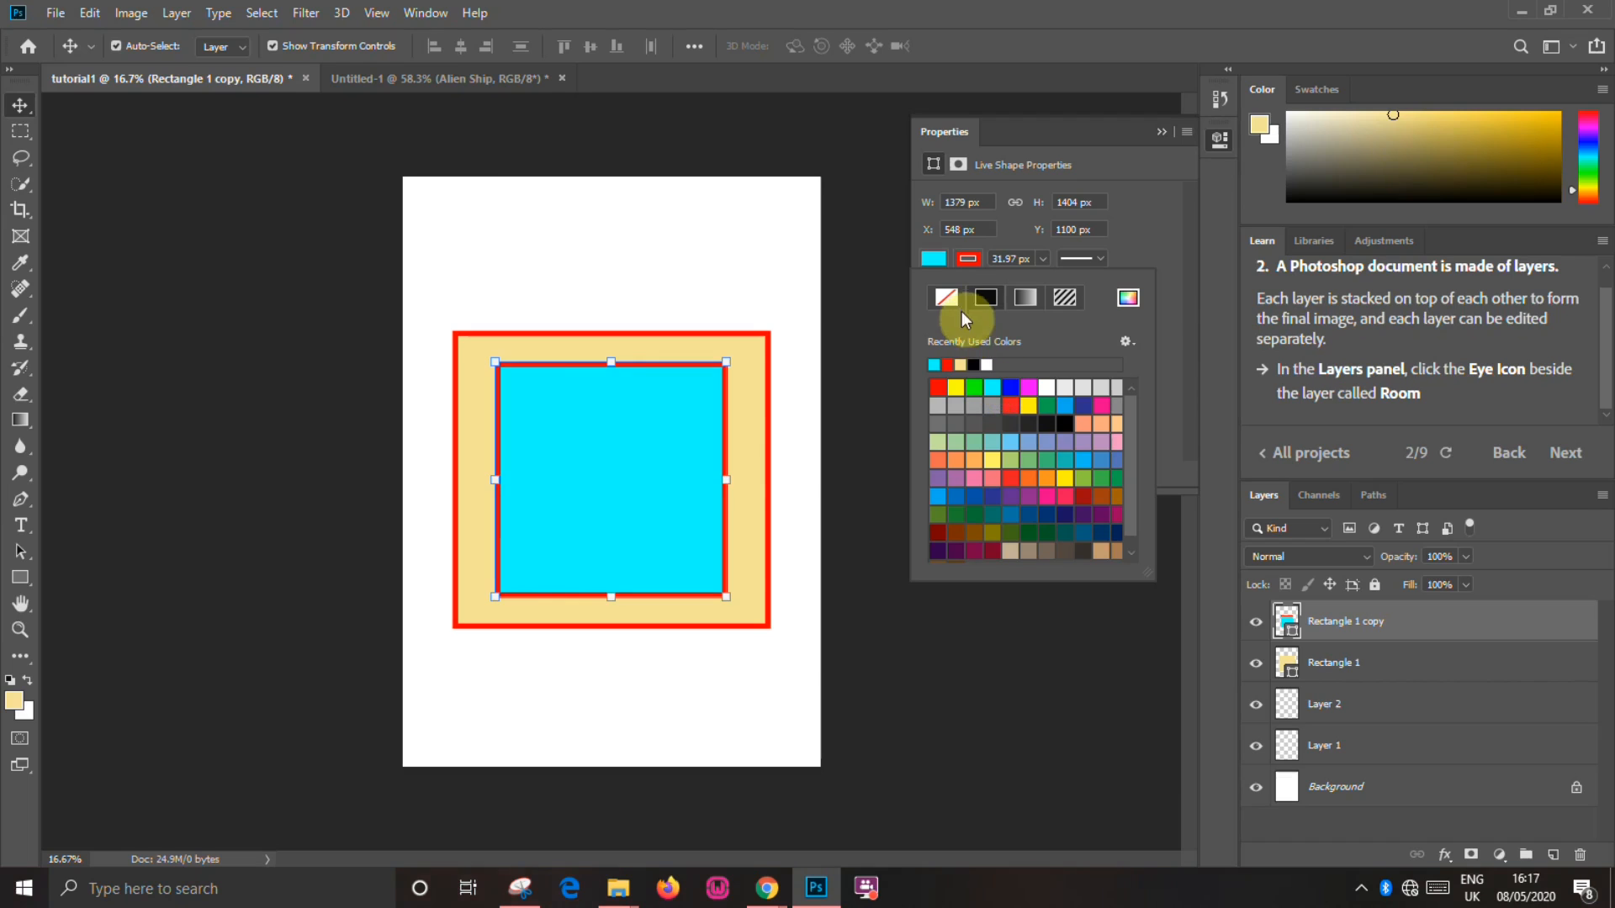
pyautogui.click(968, 260)
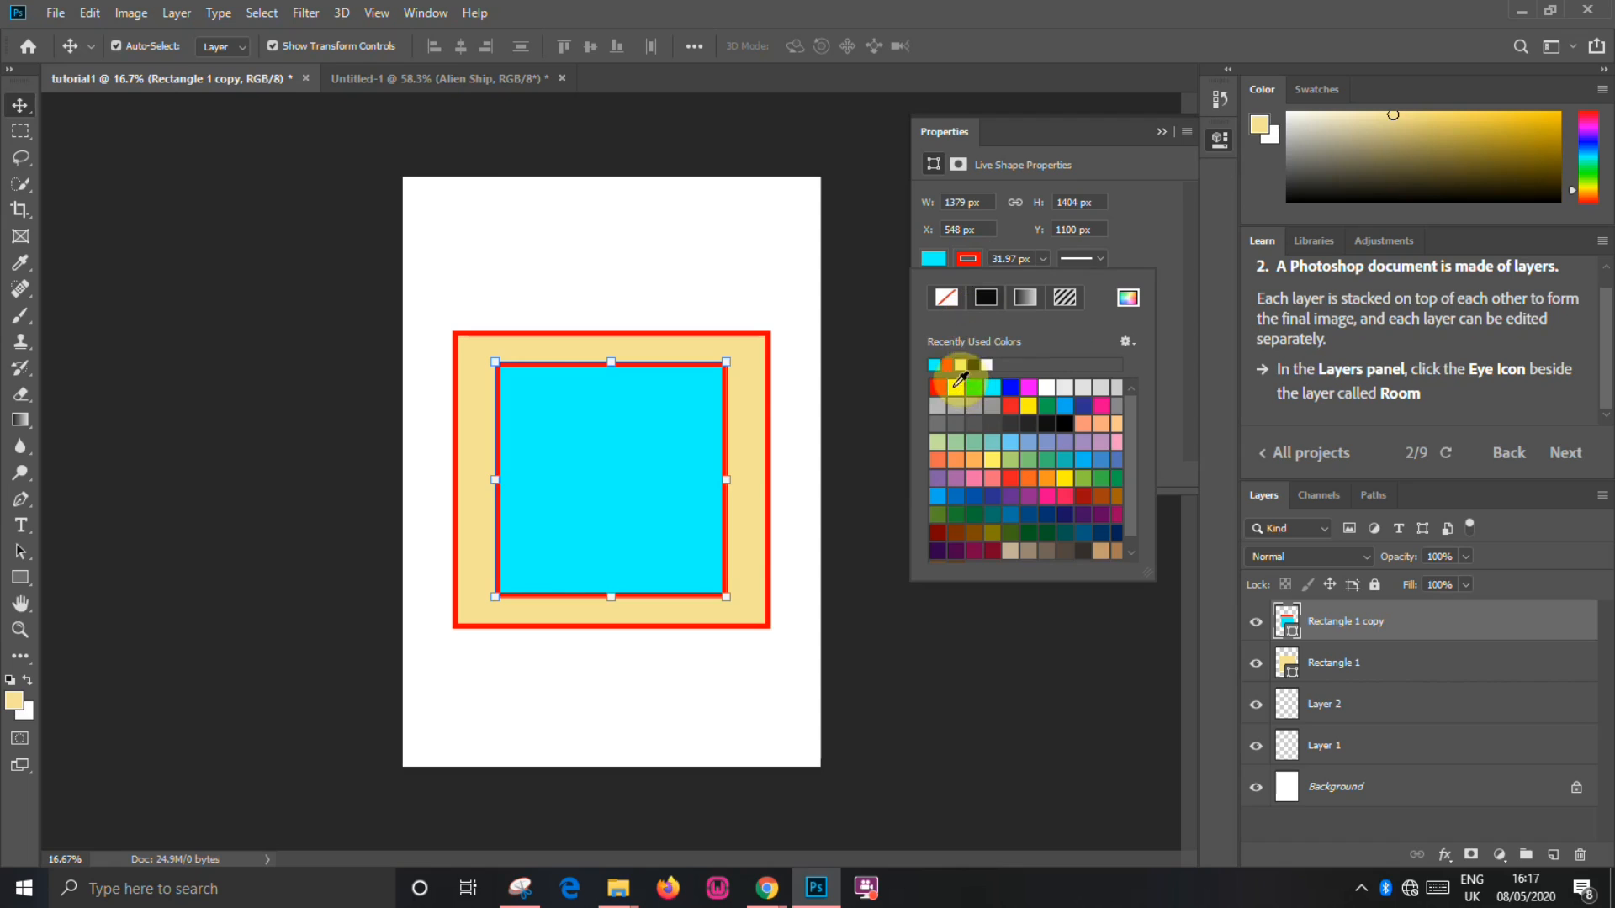
pyautogui.click(949, 300)
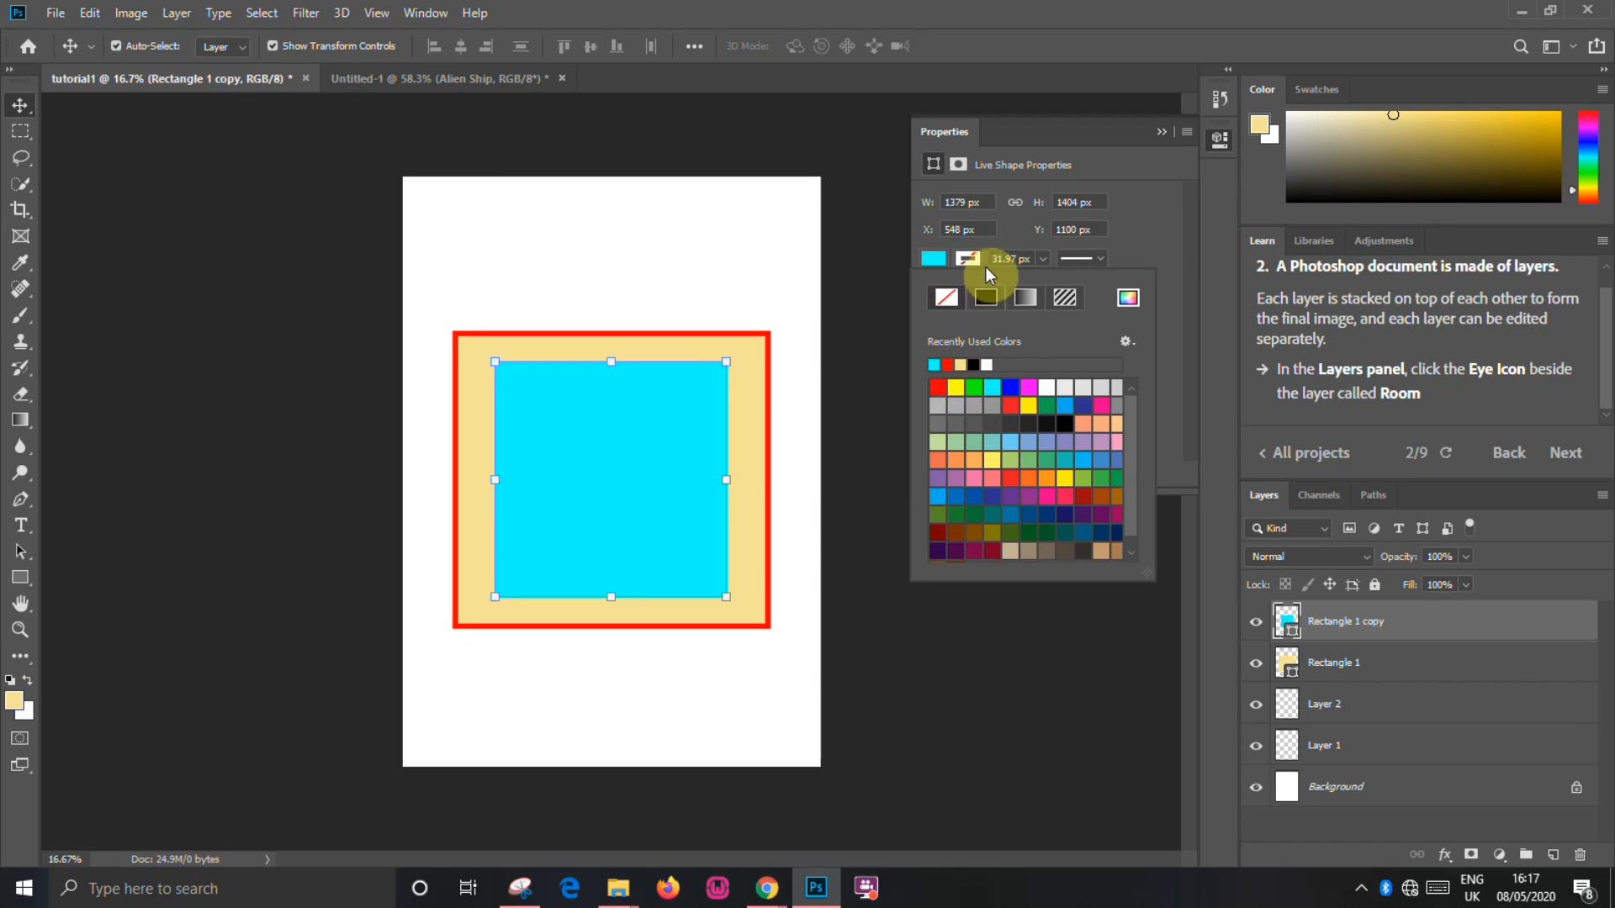
pyautogui.click(1113, 602)
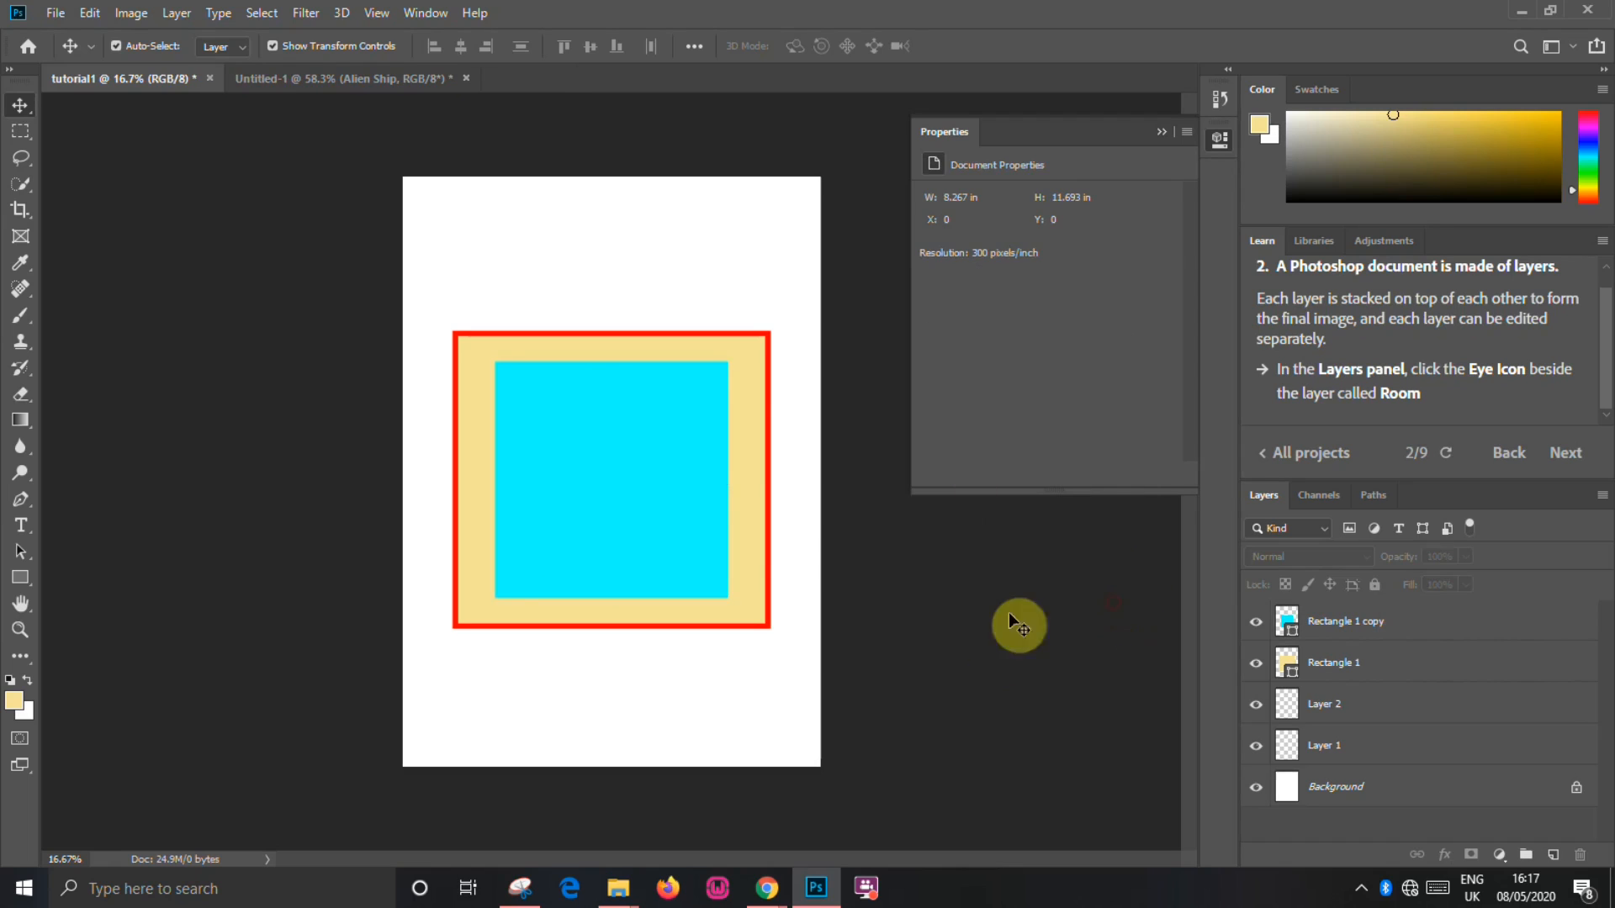
# Rotate the cyan rectangle to about -52° and scale it to about 80% width and 78% height
pyautogui.click(663, 524)
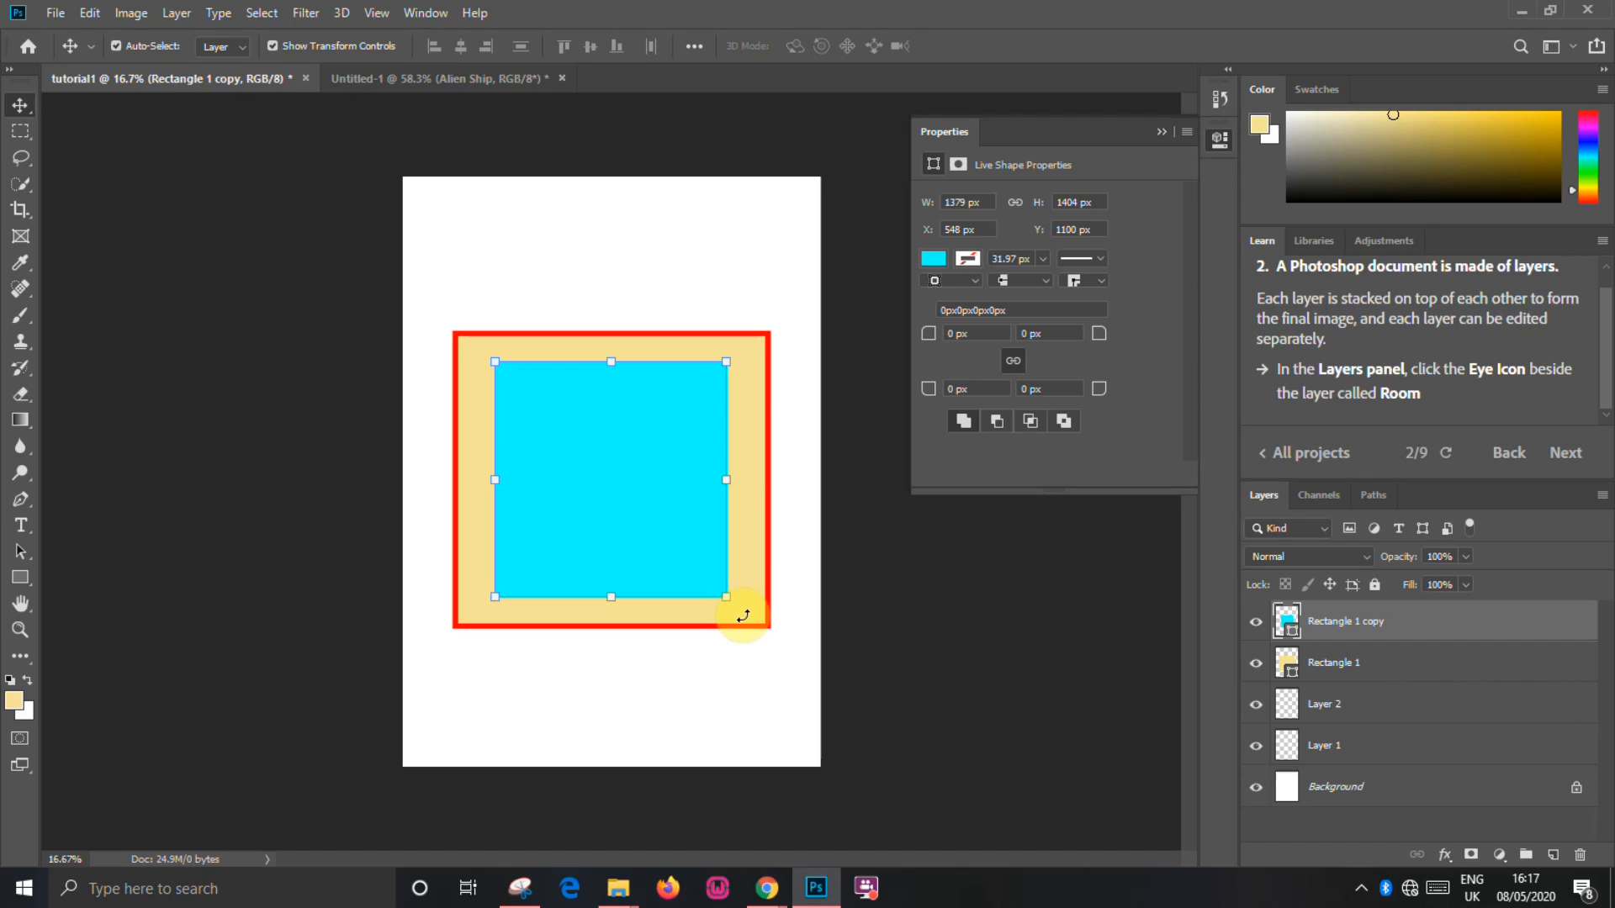
pyautogui.moveTo(744, 616); pyautogui.dragTo(780, 462)
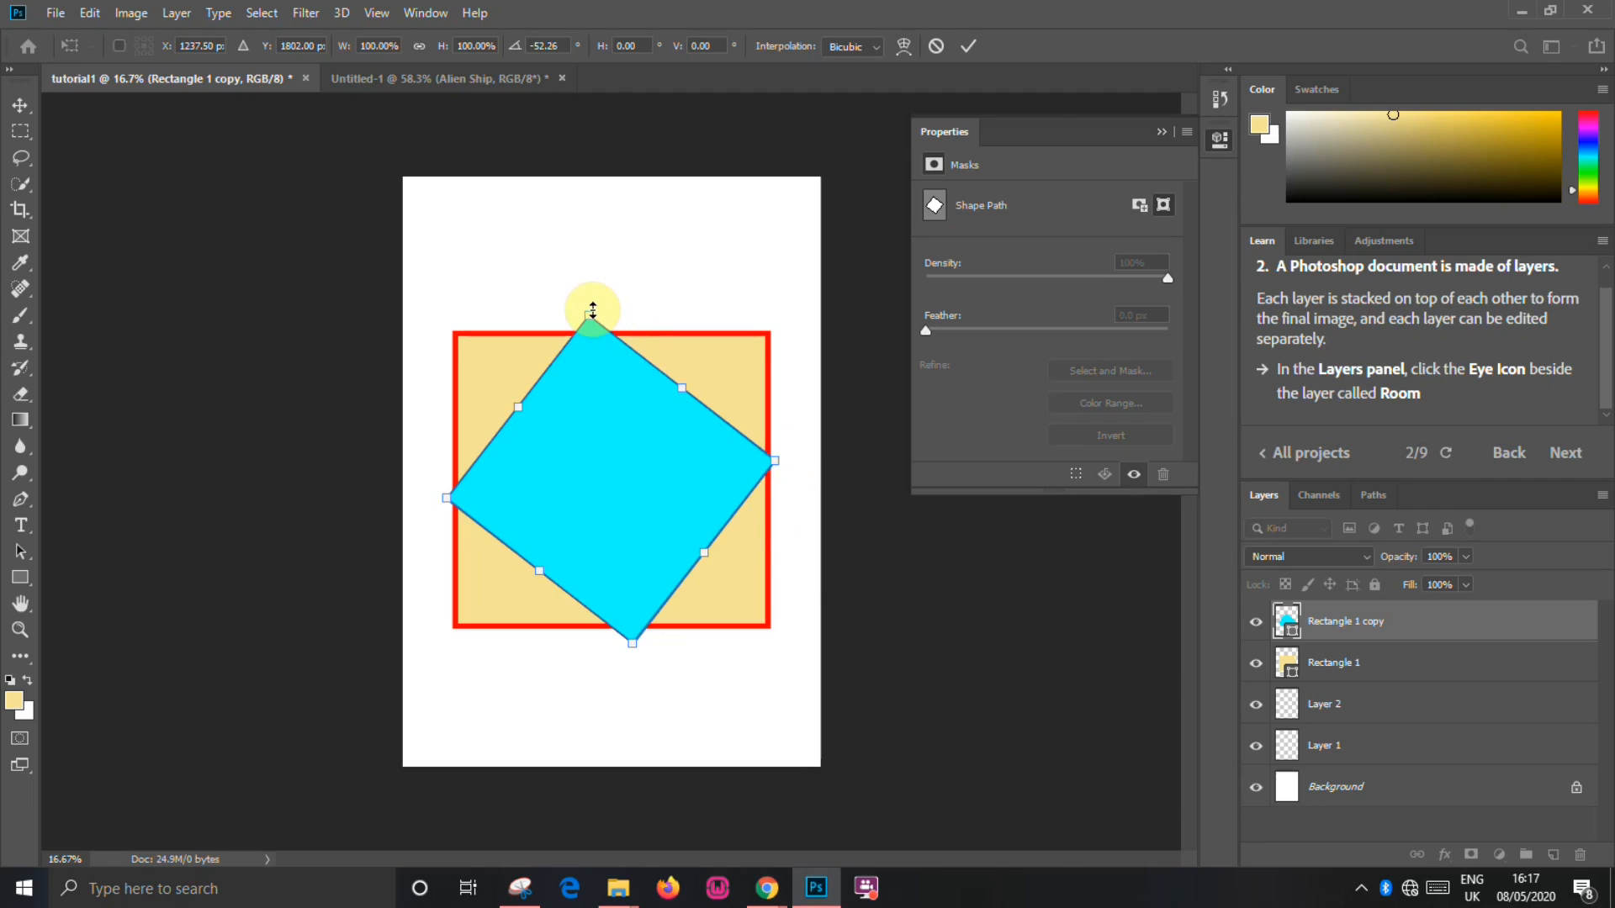
pyautogui.moveTo(592, 310); pyautogui.dragTo(603, 378)
# Centre the rotated cyan shape inside the red-stroked rectangle at a centre X of about 1240 px and apply the transform
pyautogui.moveTo(613, 542); pyautogui.dragTo(604, 500)
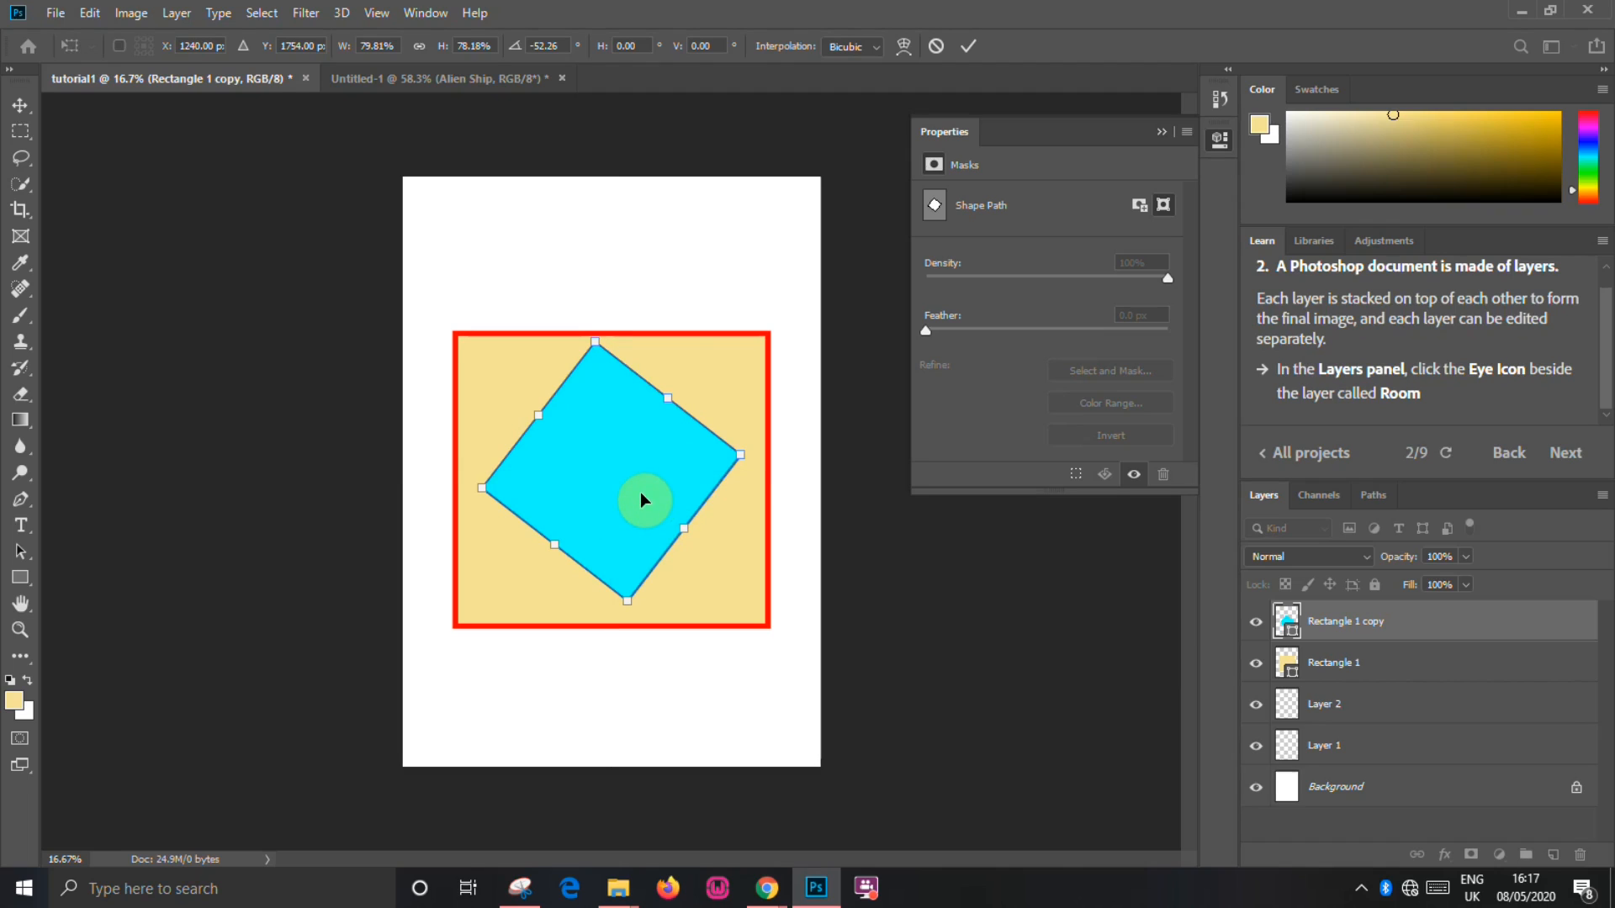
pyautogui.press('Down')
pyautogui.press('Down')
pyautogui.press('Down')
pyautogui.press('Down')
pyautogui.press('Down')
pyautogui.press('Down')
pyautogui.press('Down')
pyautogui.press('Down')
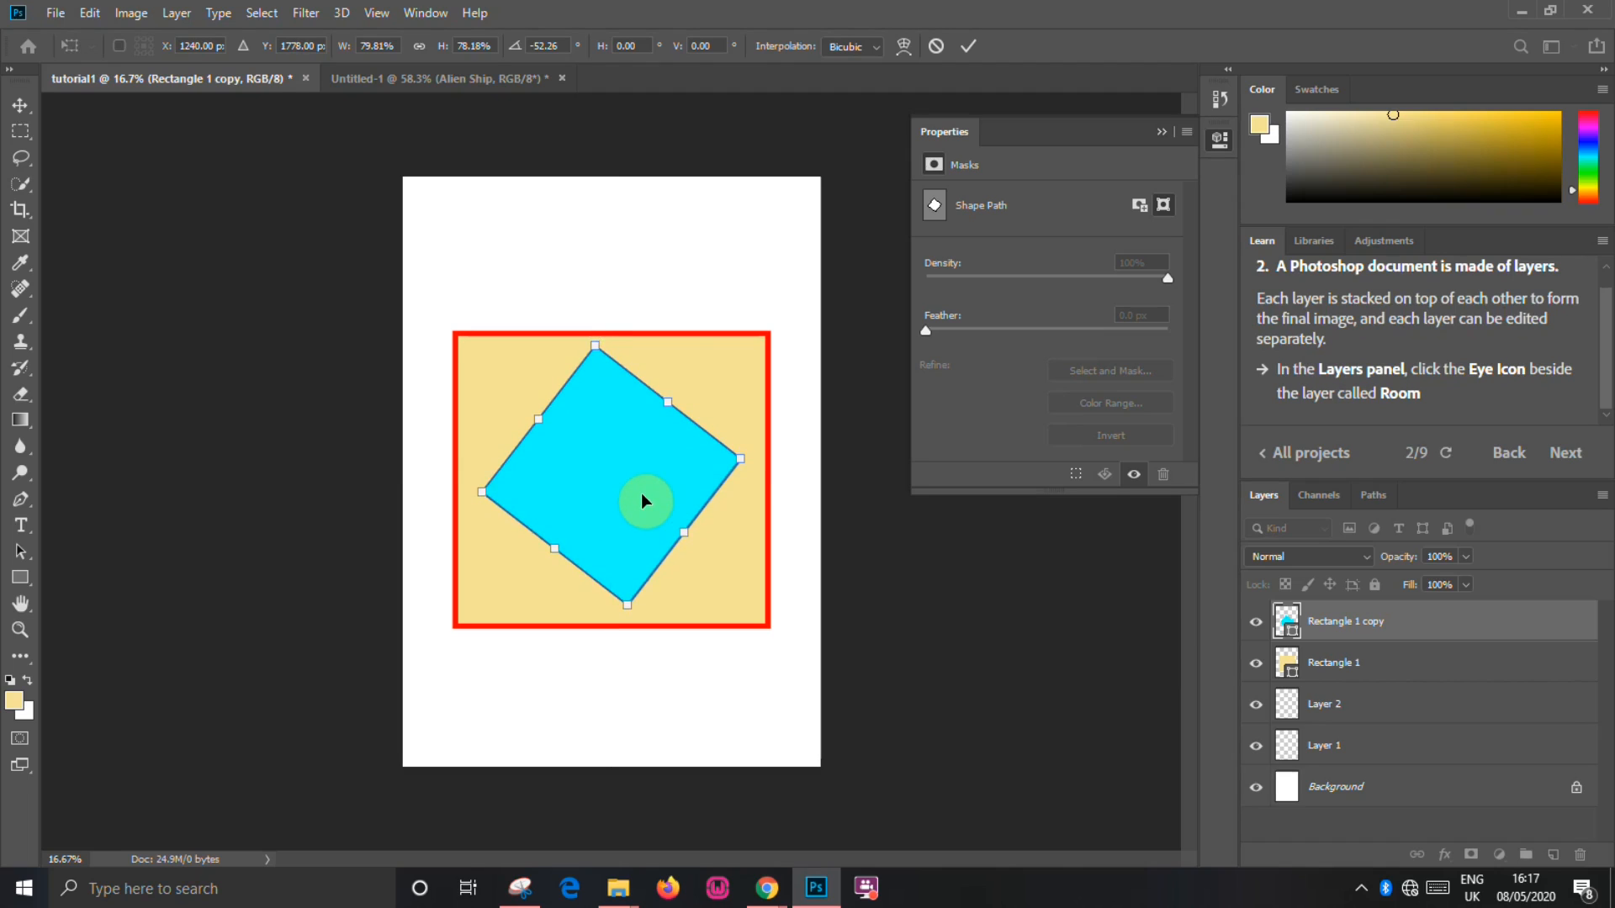
pyautogui.click(968, 46)
pyautogui.click(957, 639)
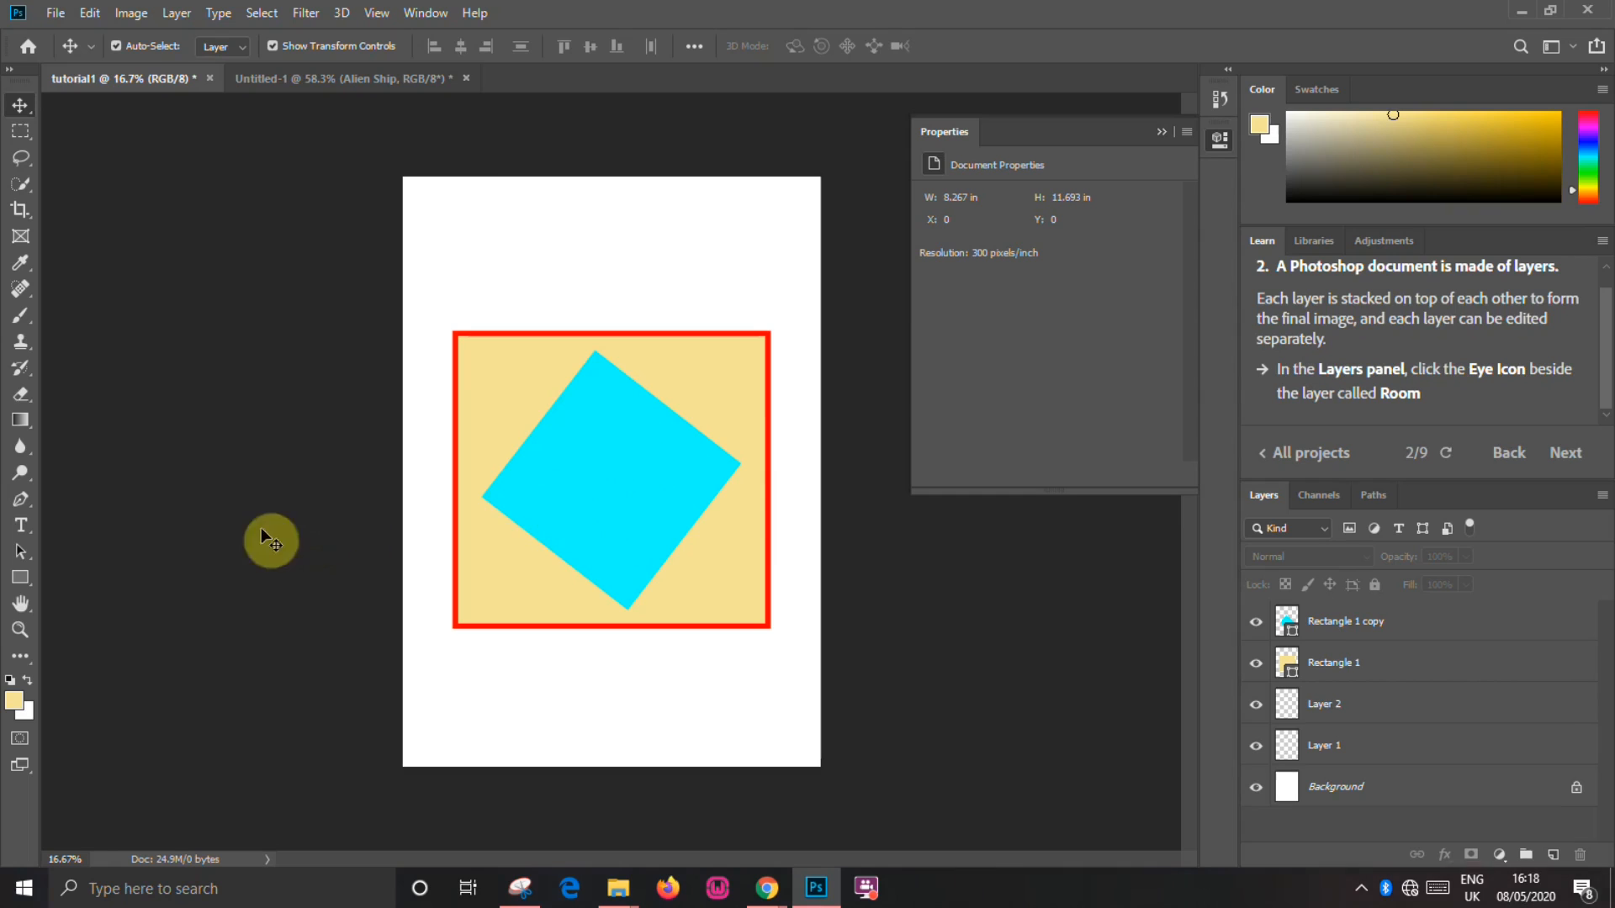
# Draw a circle about 755 px in diameter over the cyan shape with the Ellipse tool
pyautogui.moveTo(15, 585); pyautogui.dragTo(126, 617)
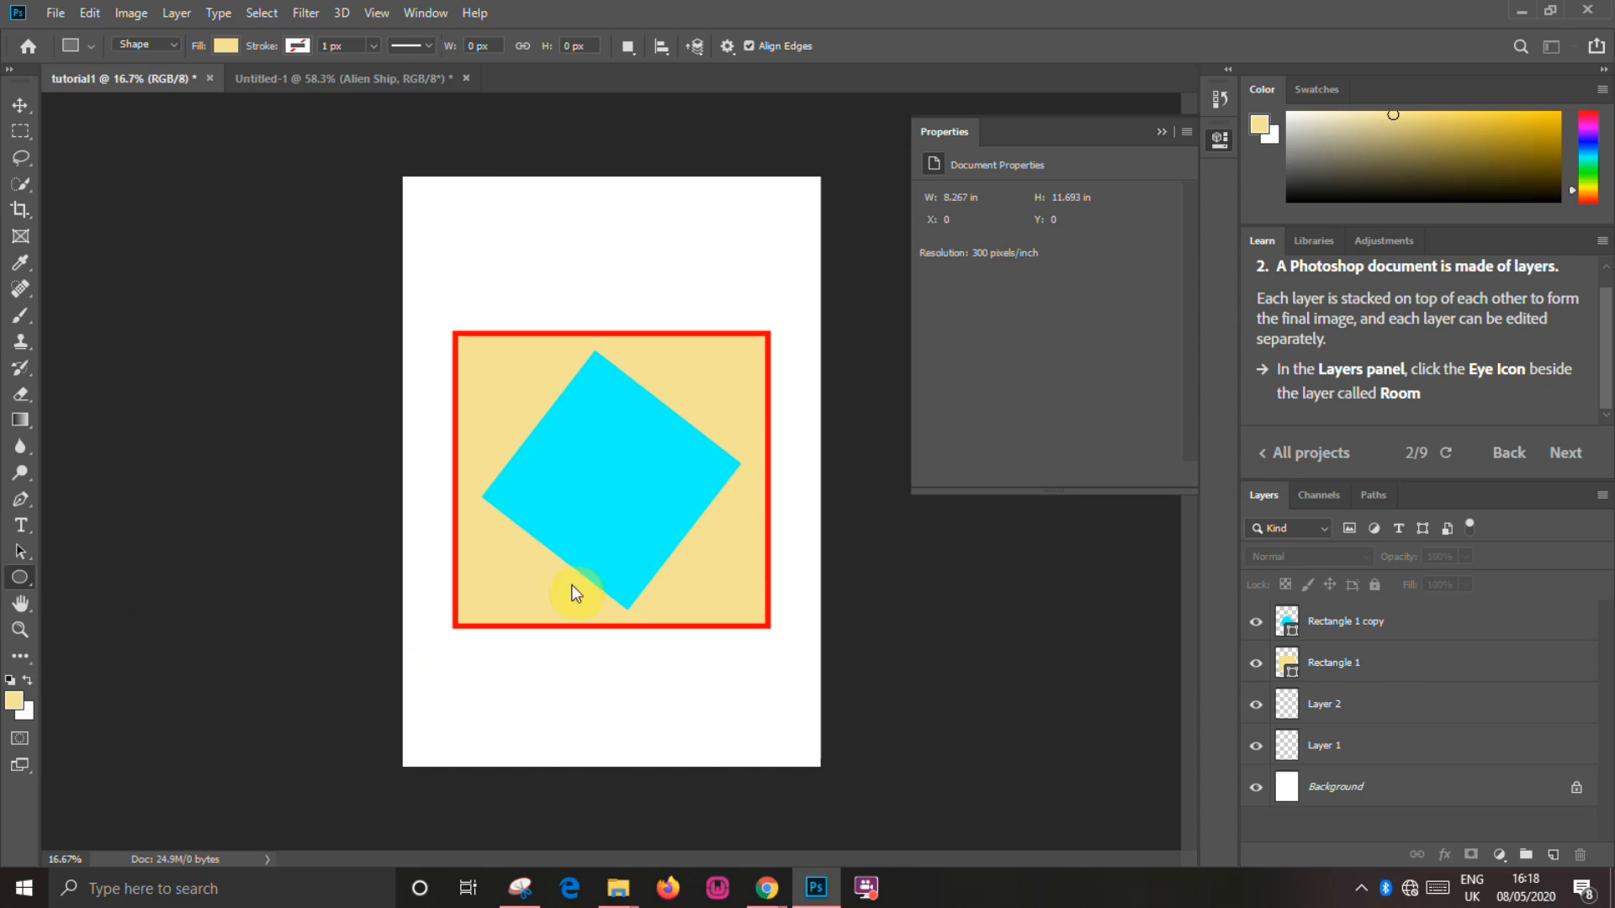
pyautogui.moveTo(575, 418); pyautogui.dragTo(688, 554)
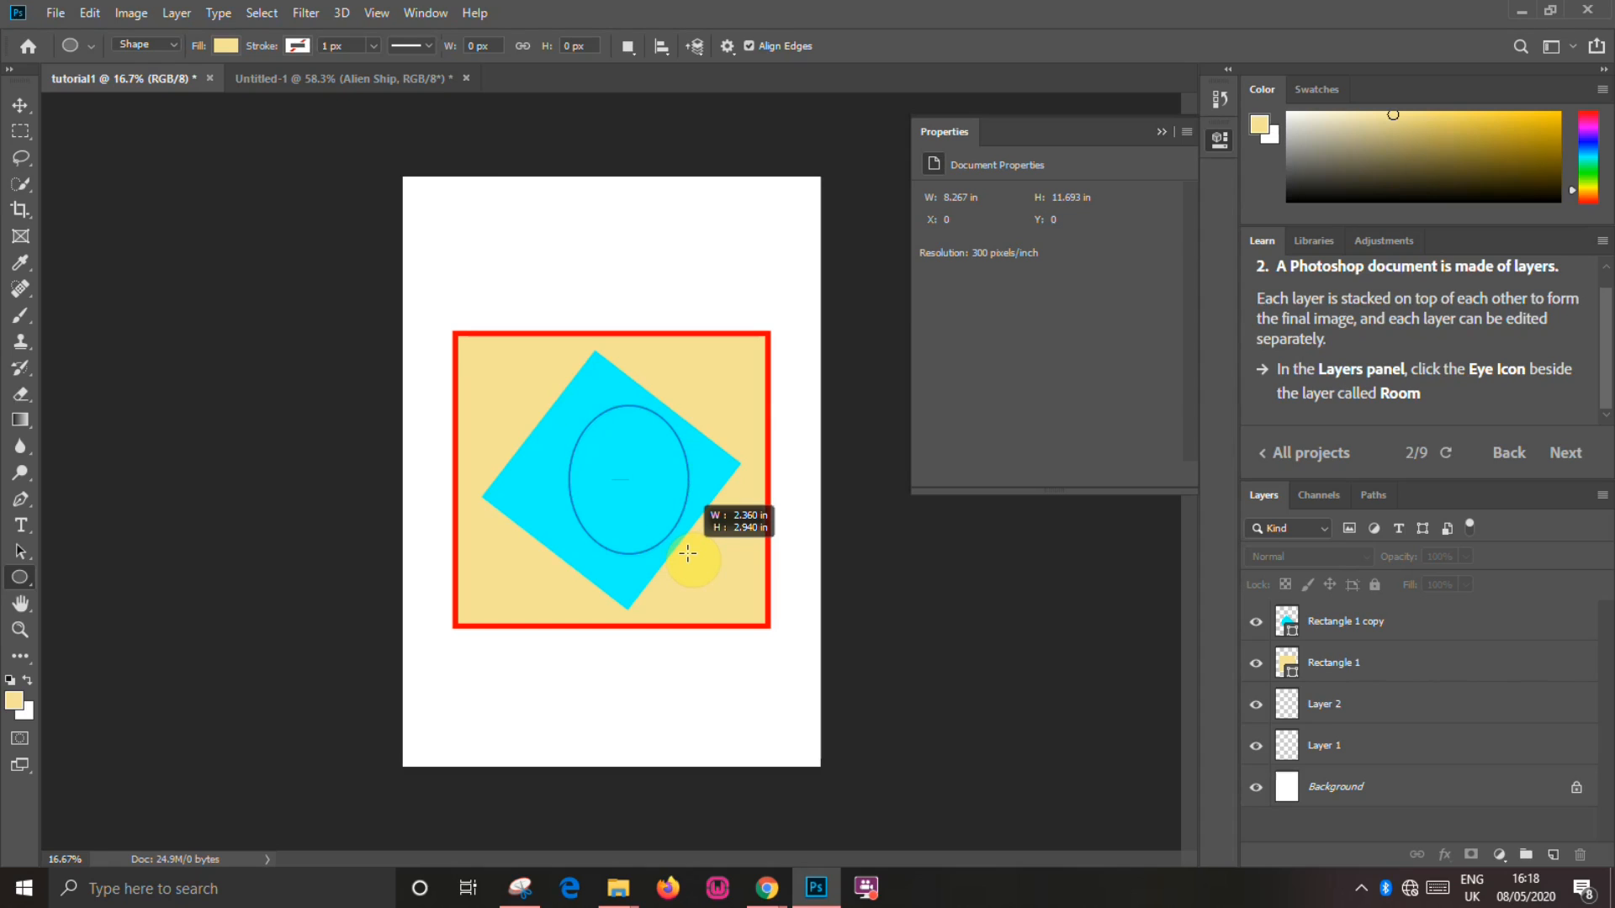
pyautogui.moveTo(688, 553); pyautogui.dragTo(696, 564)
pyautogui.press('shift')
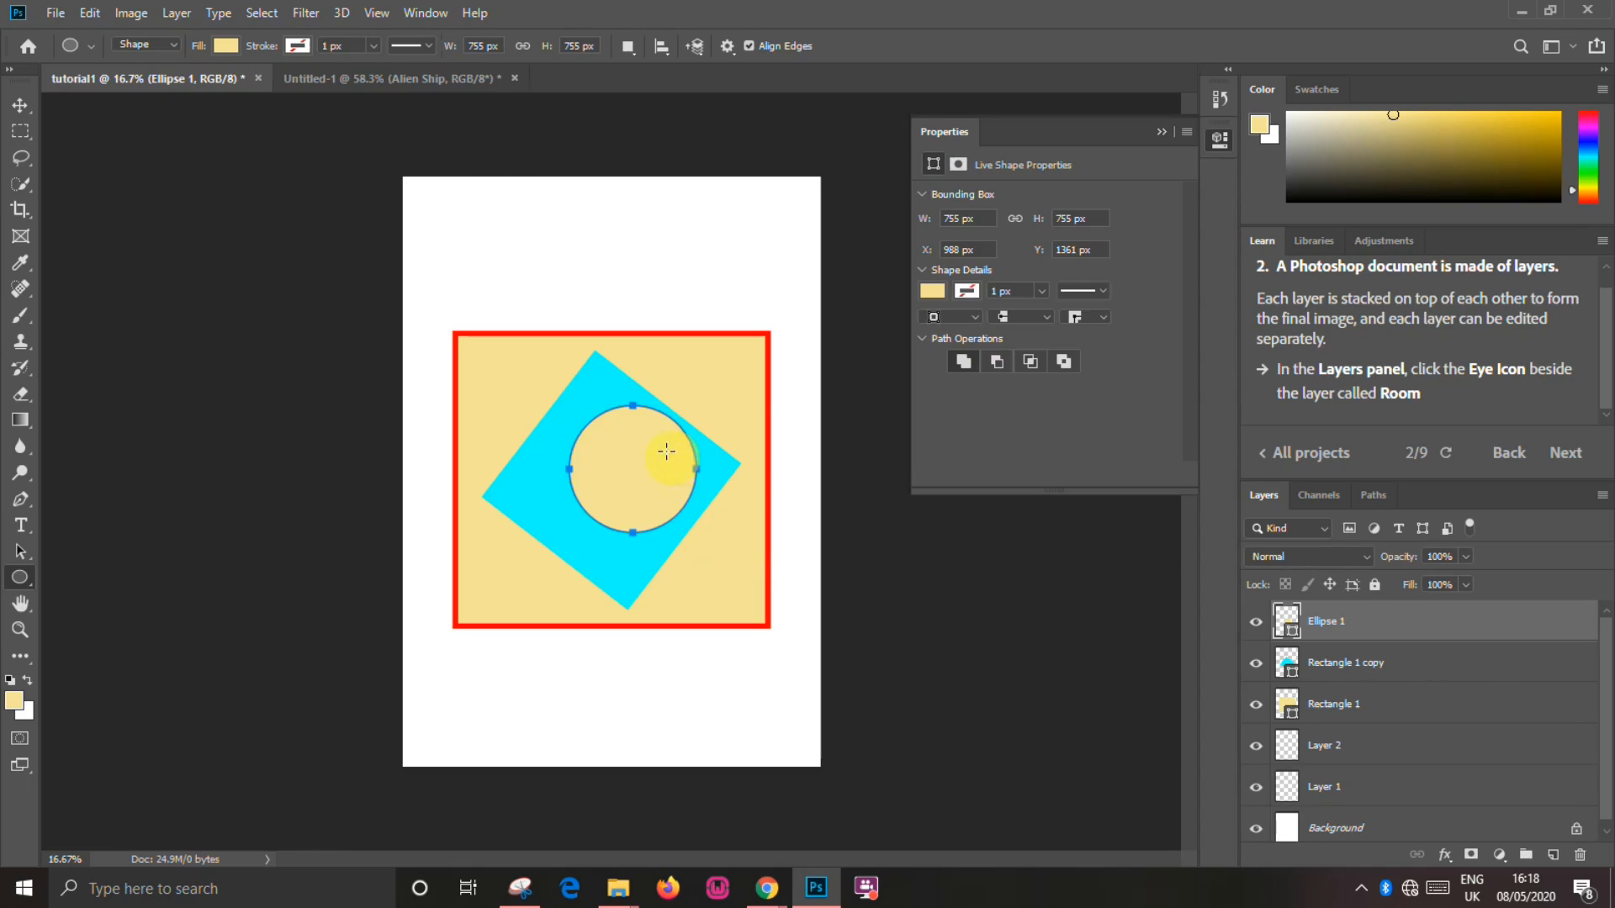
# Move the circle to the middle of the cyan shape at about X 863 px, Y 1425 px, and deselect it
pyautogui.click(20, 107)
pyautogui.click(616, 472)
pyautogui.moveTo(617, 472); pyautogui.dragTo(606, 487)
pyautogui.click(973, 589)
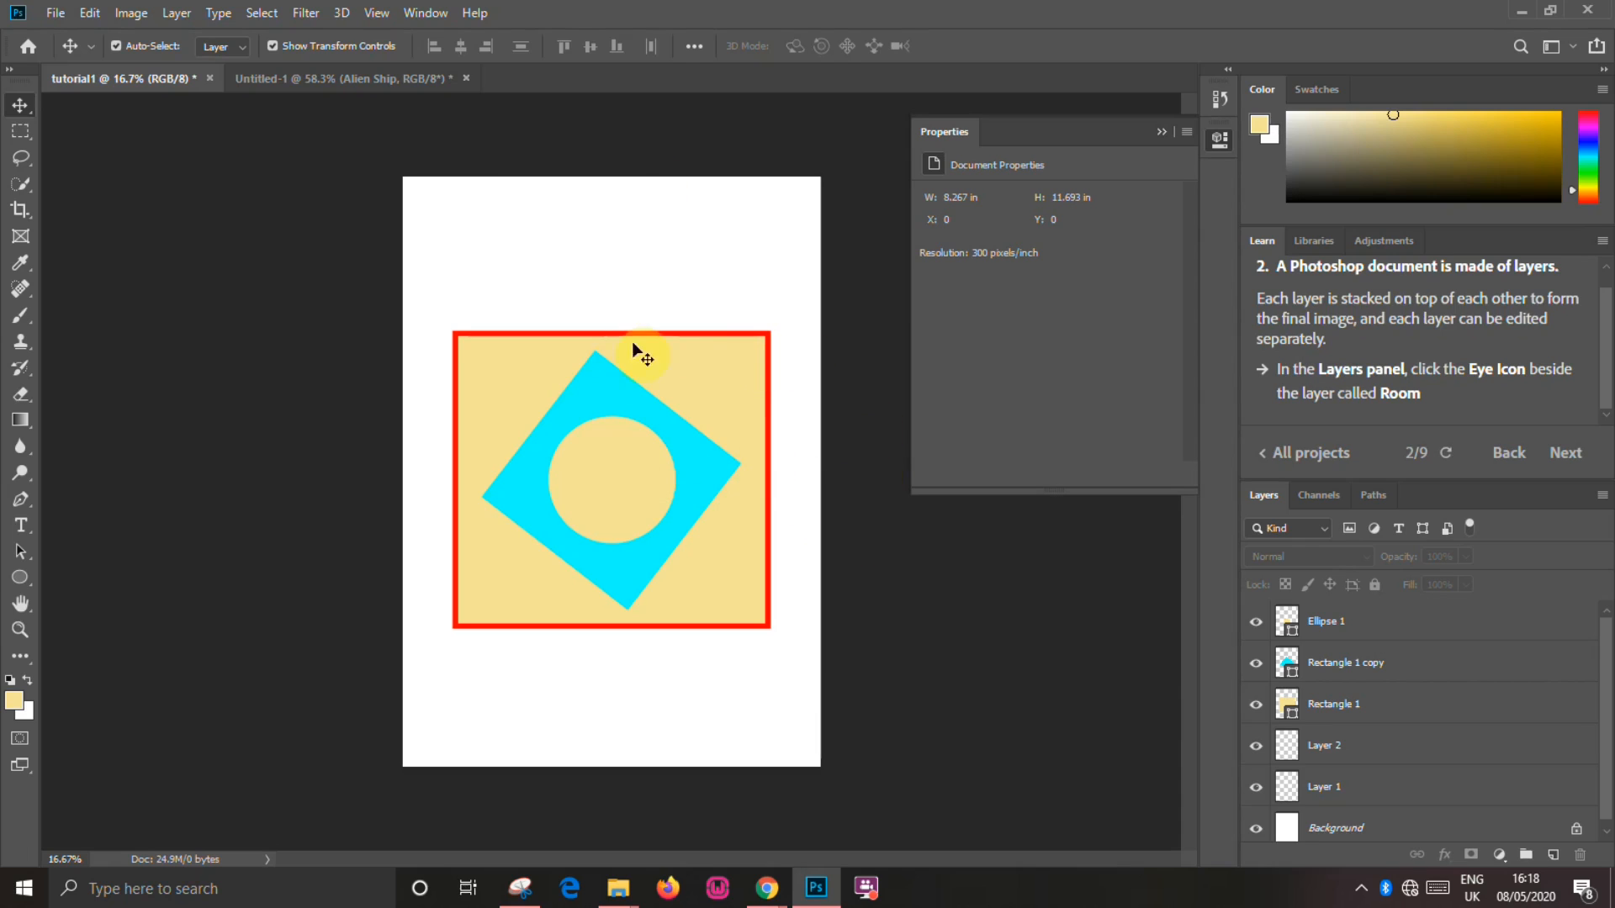
# Add the text "Layers" at 30 pt inside the circle and centre it at about X 3.57 in, Y 5.71 in
pyautogui.click(21, 526)
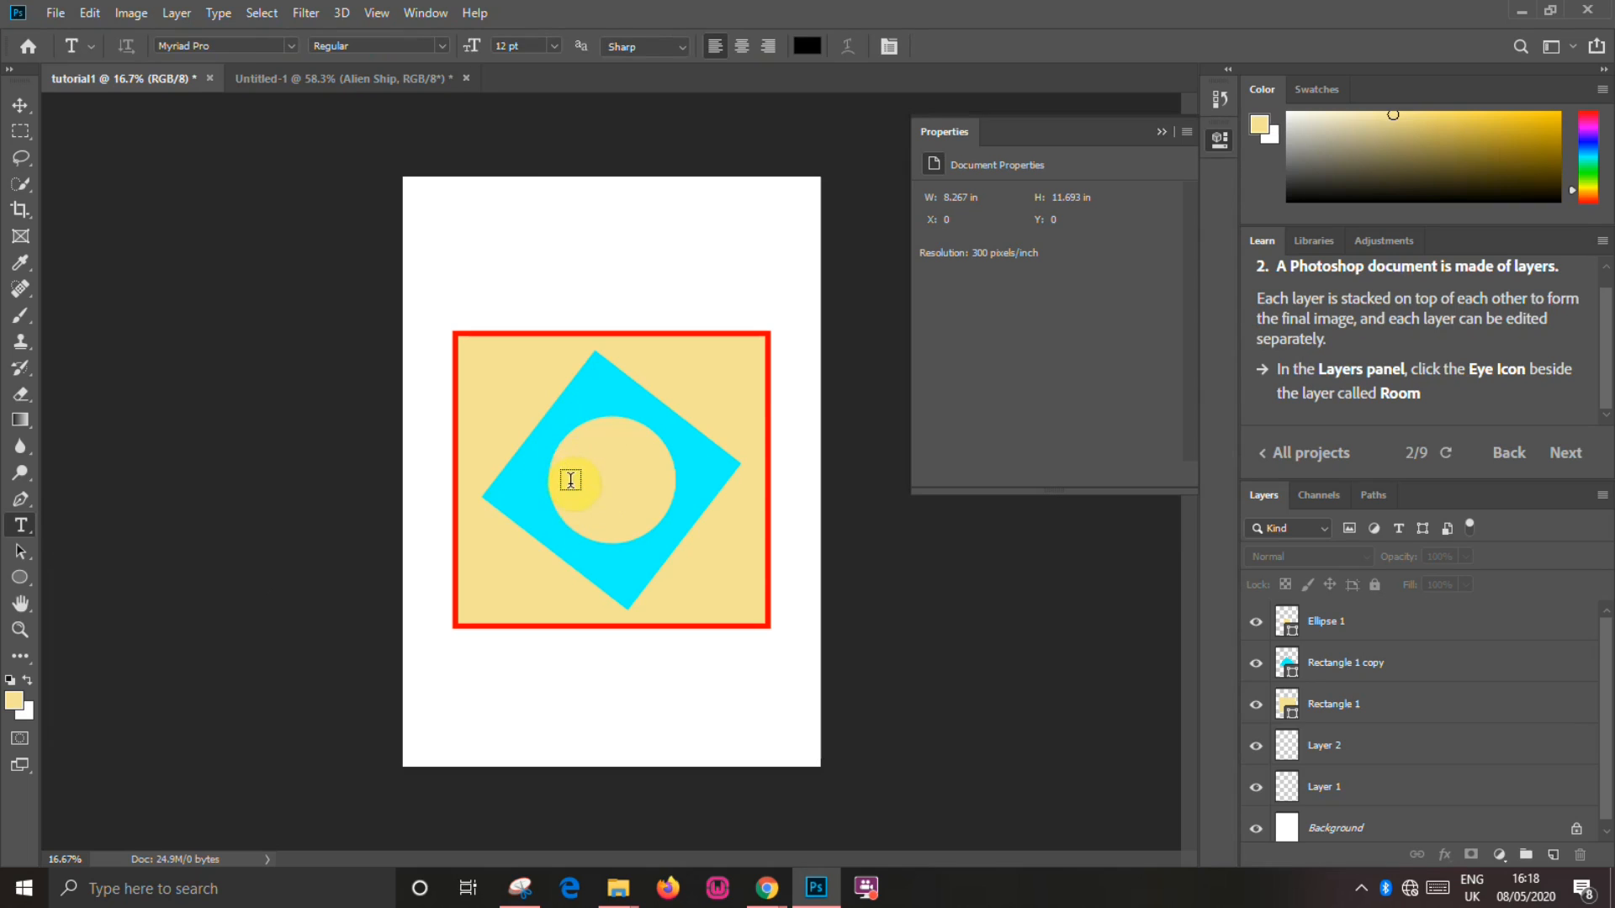
pyautogui.click(598, 485)
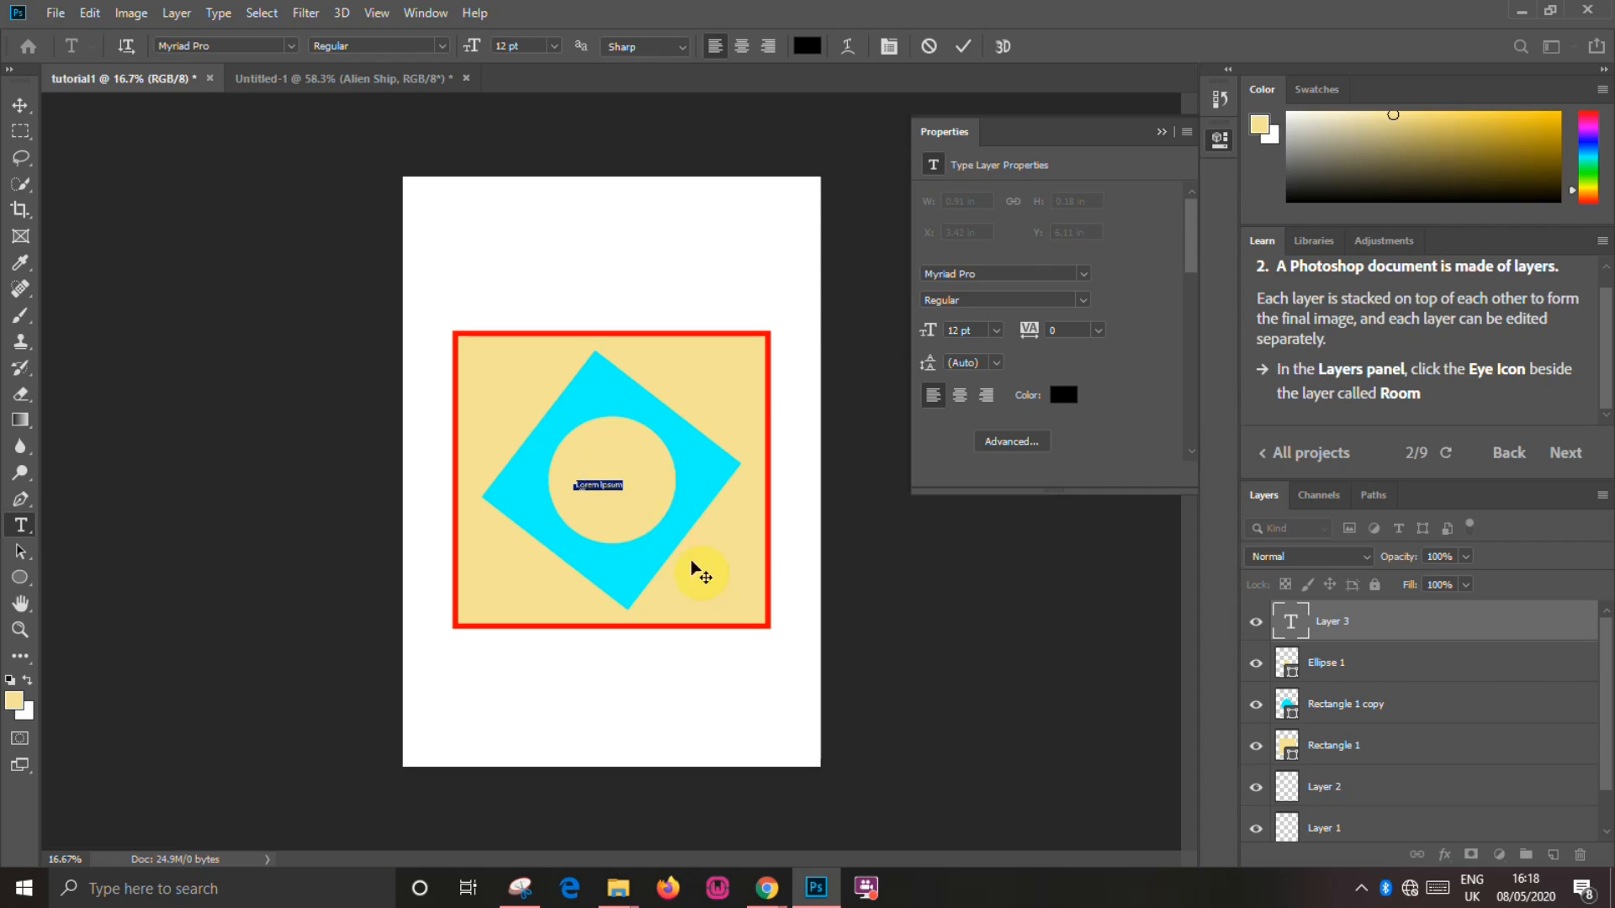
pyautogui.click(554, 47)
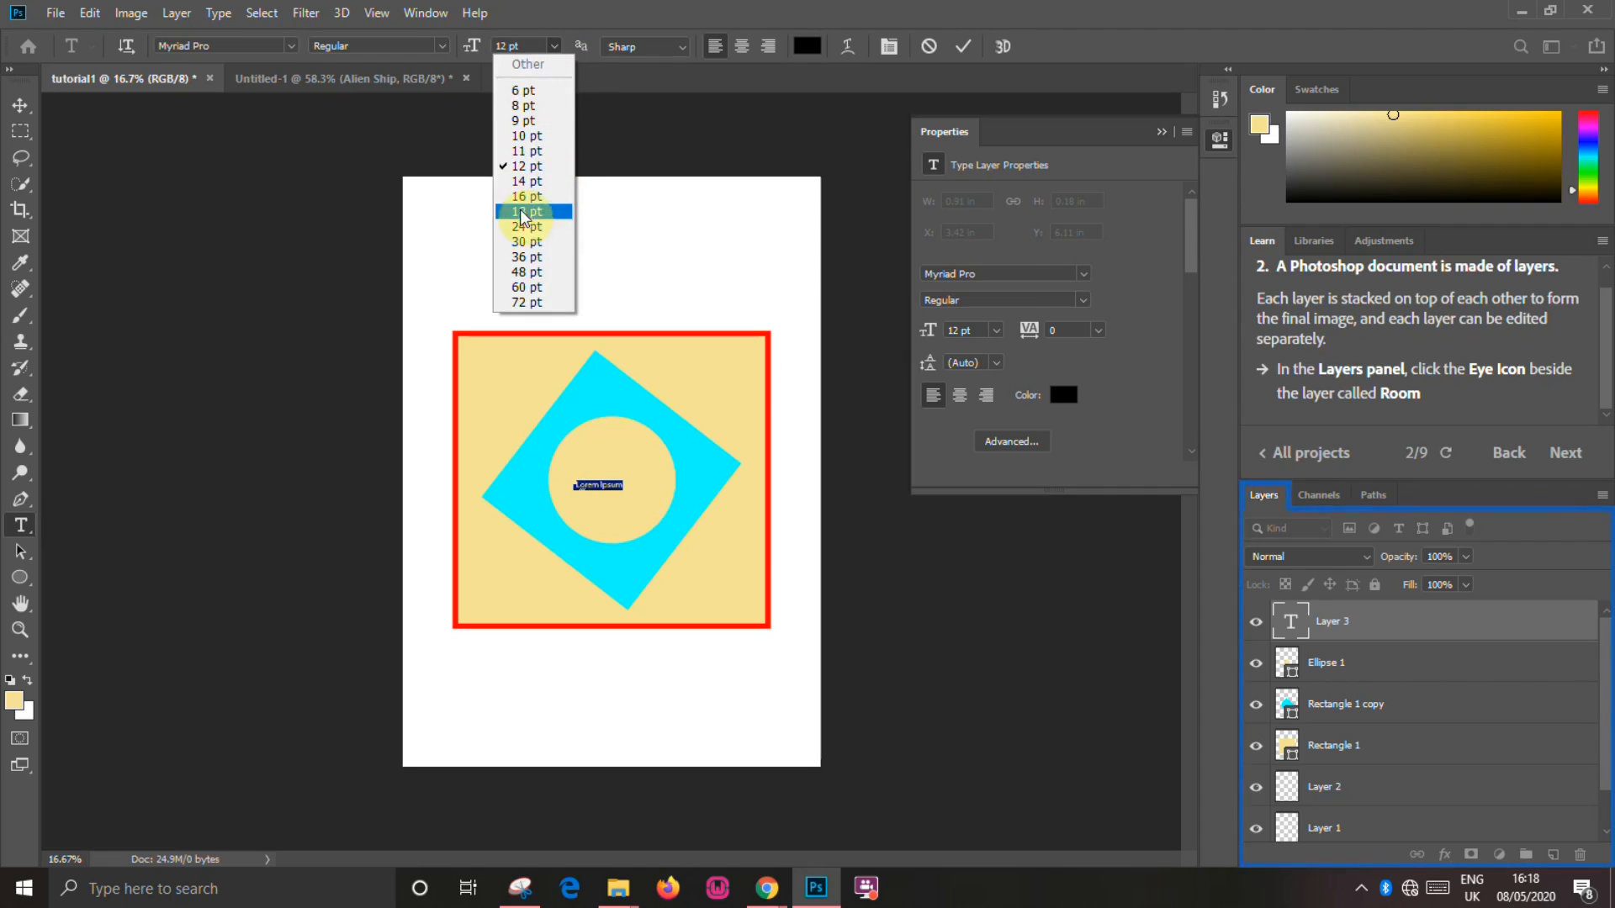
pyautogui.click(530, 242)
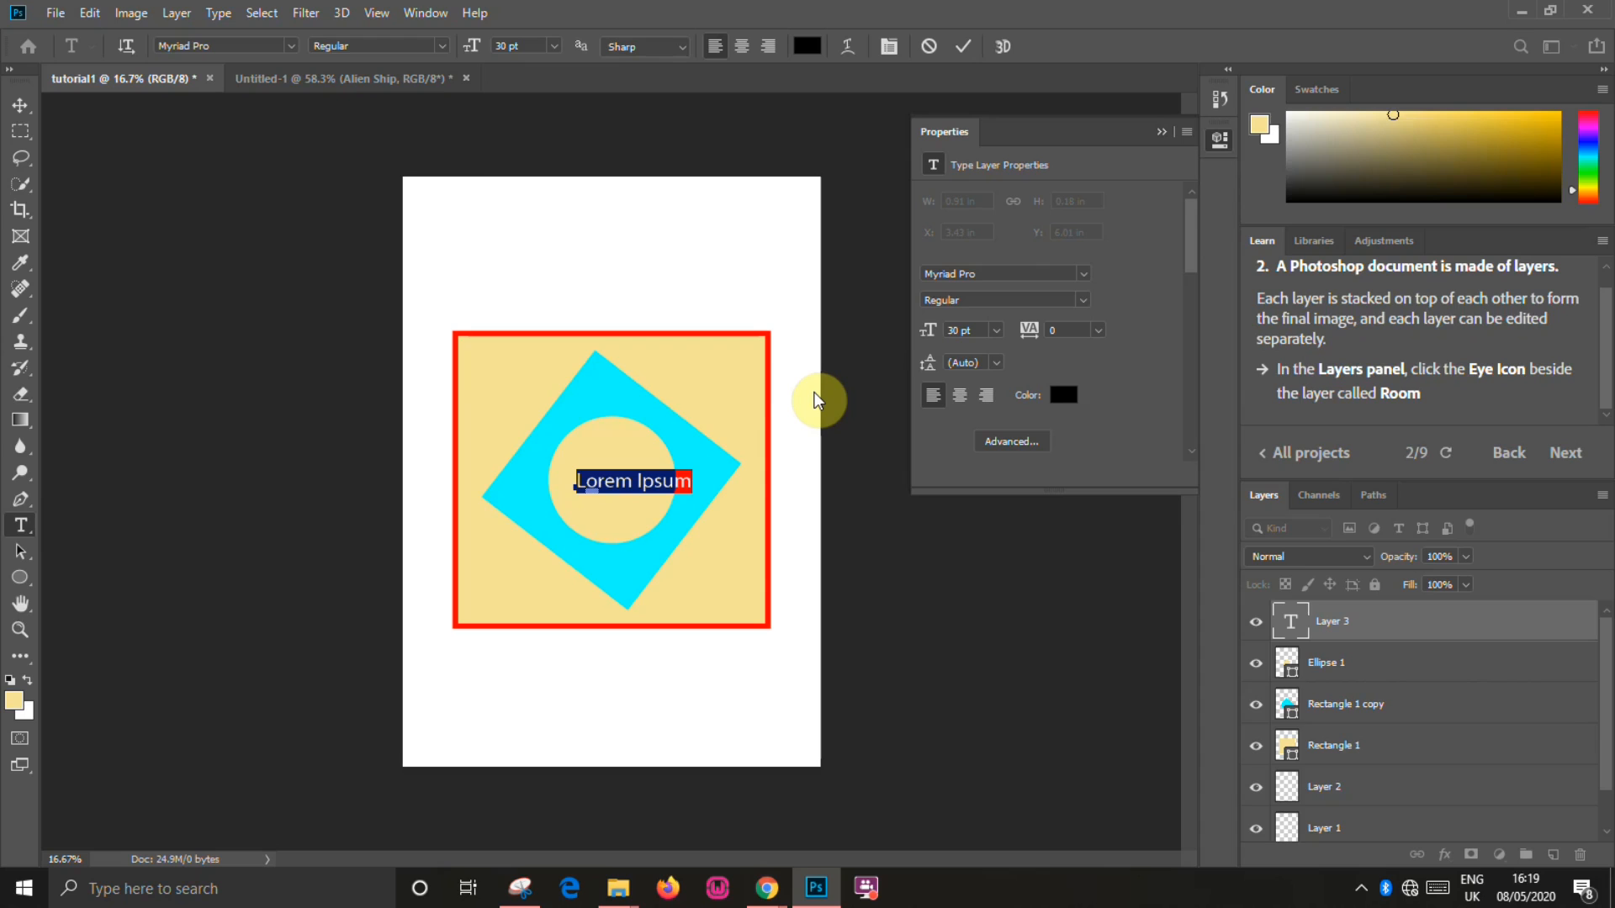
pyautogui.press('BackSpace')
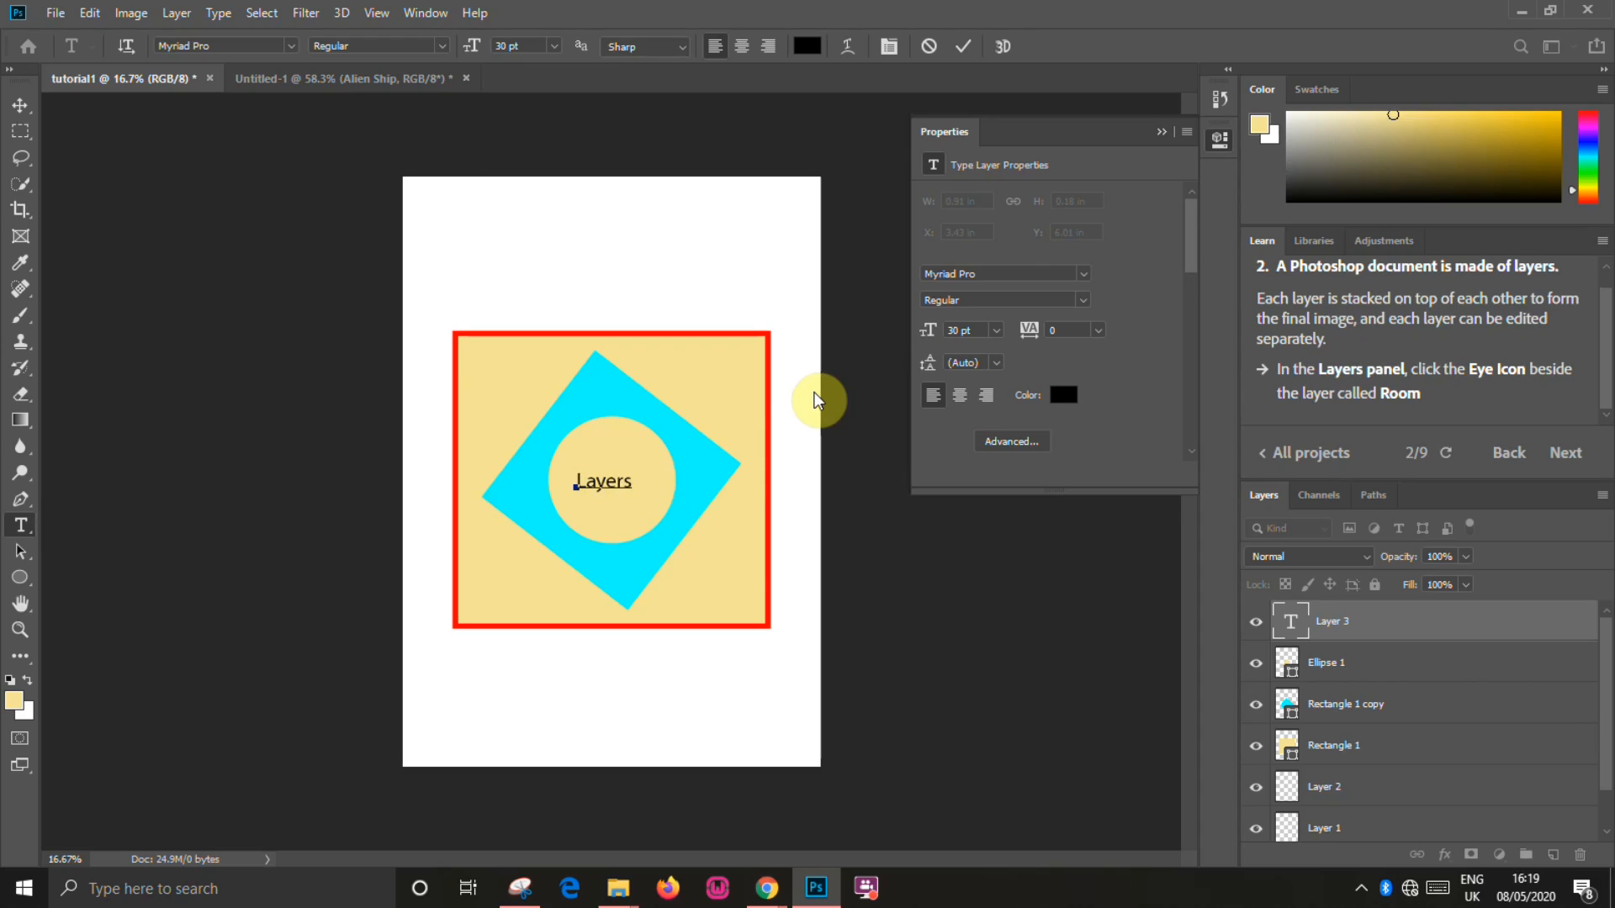
pyautogui.click(965, 46)
pyautogui.click(20, 105)
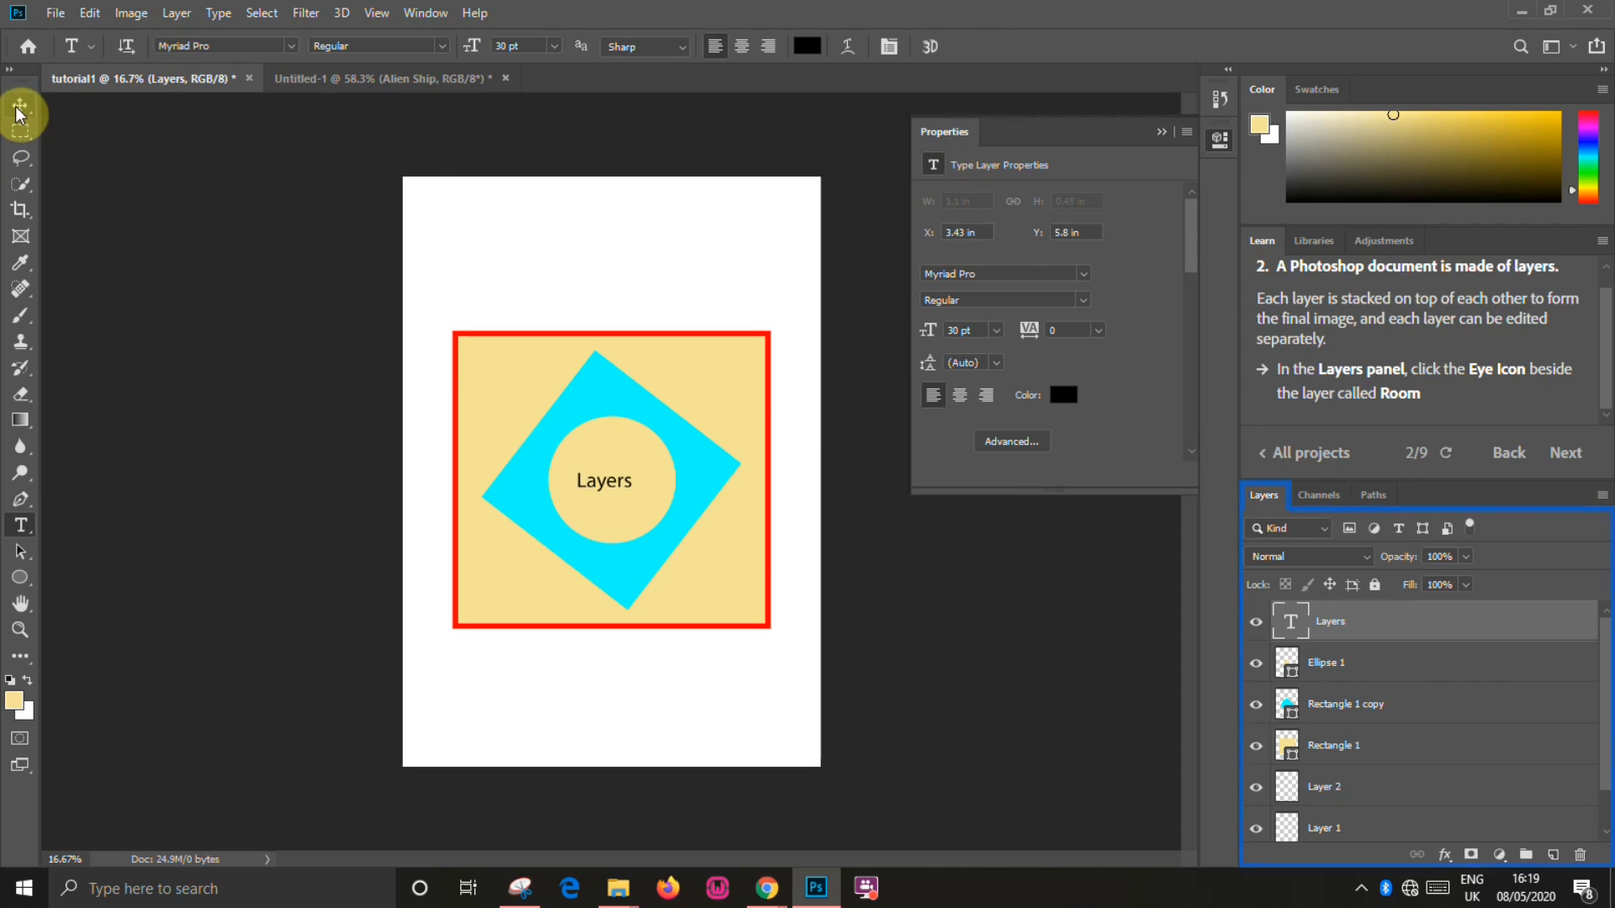
pyautogui.moveTo(614, 478); pyautogui.dragTo(626, 481)
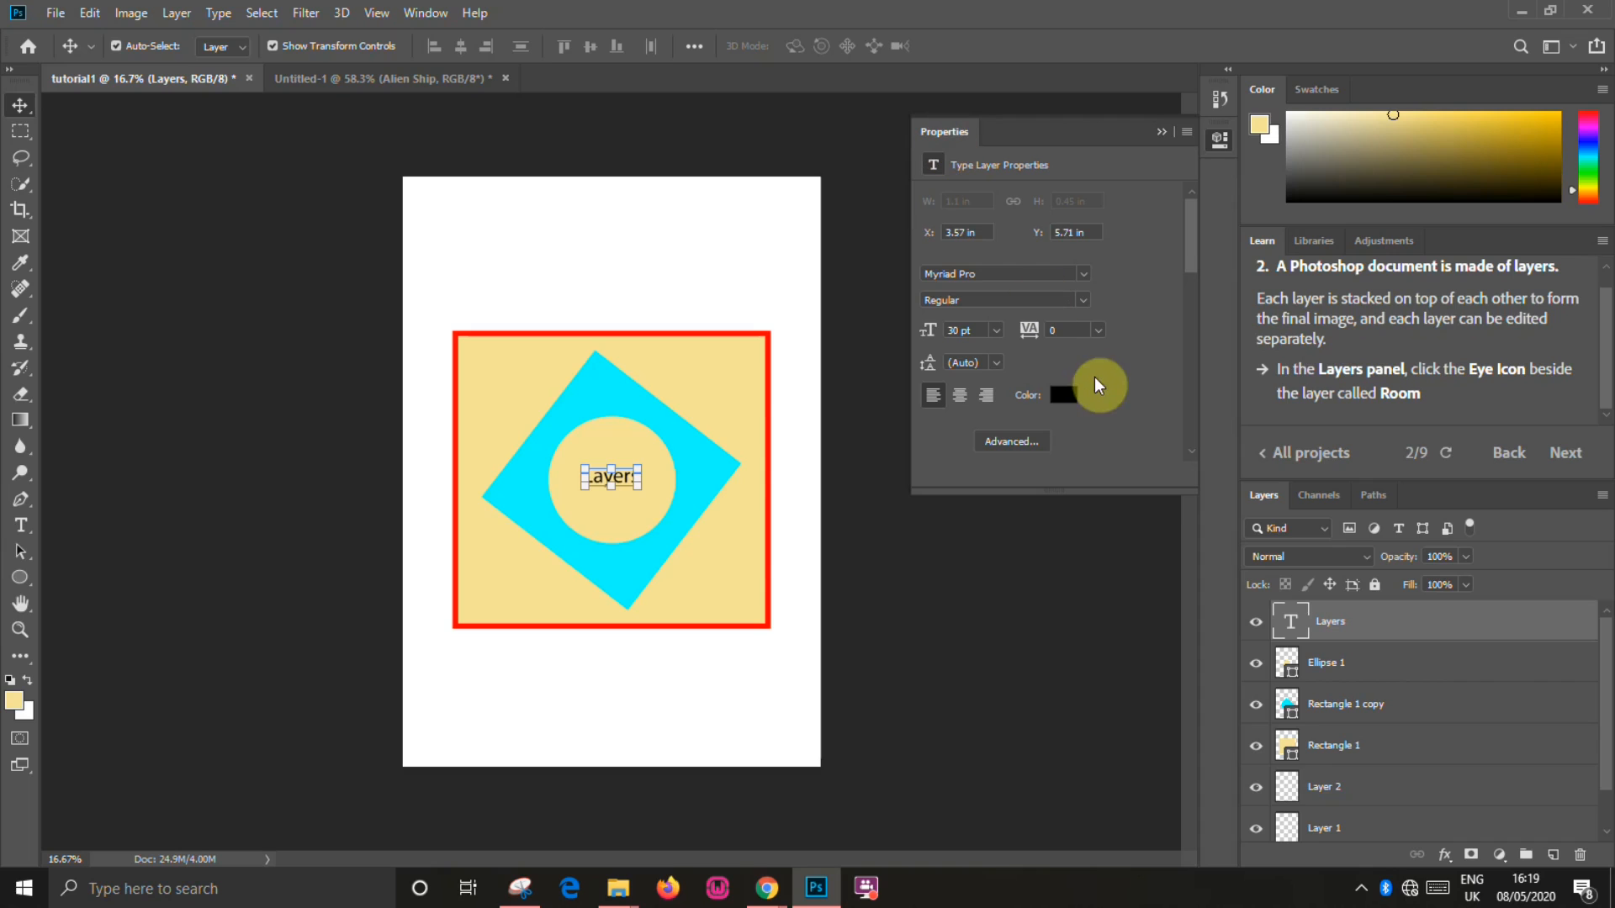
# Set the "Layers" text colour to red (ff0000), sampled from the outer rectangle's stroke
pyautogui.click(1063, 393)
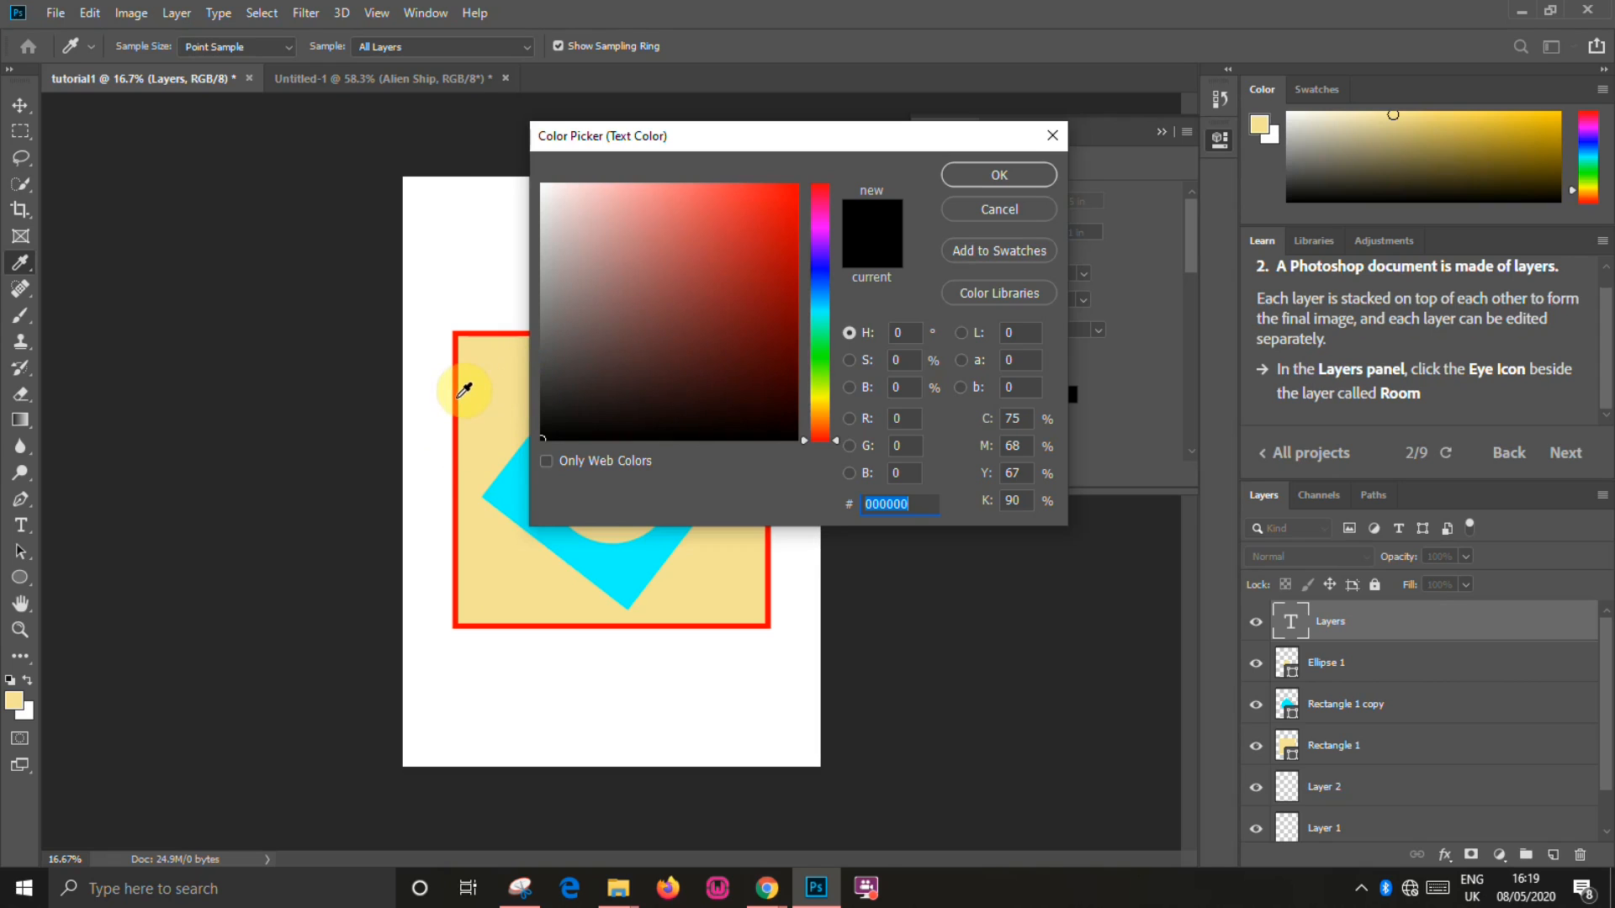
pyautogui.click(458, 394)
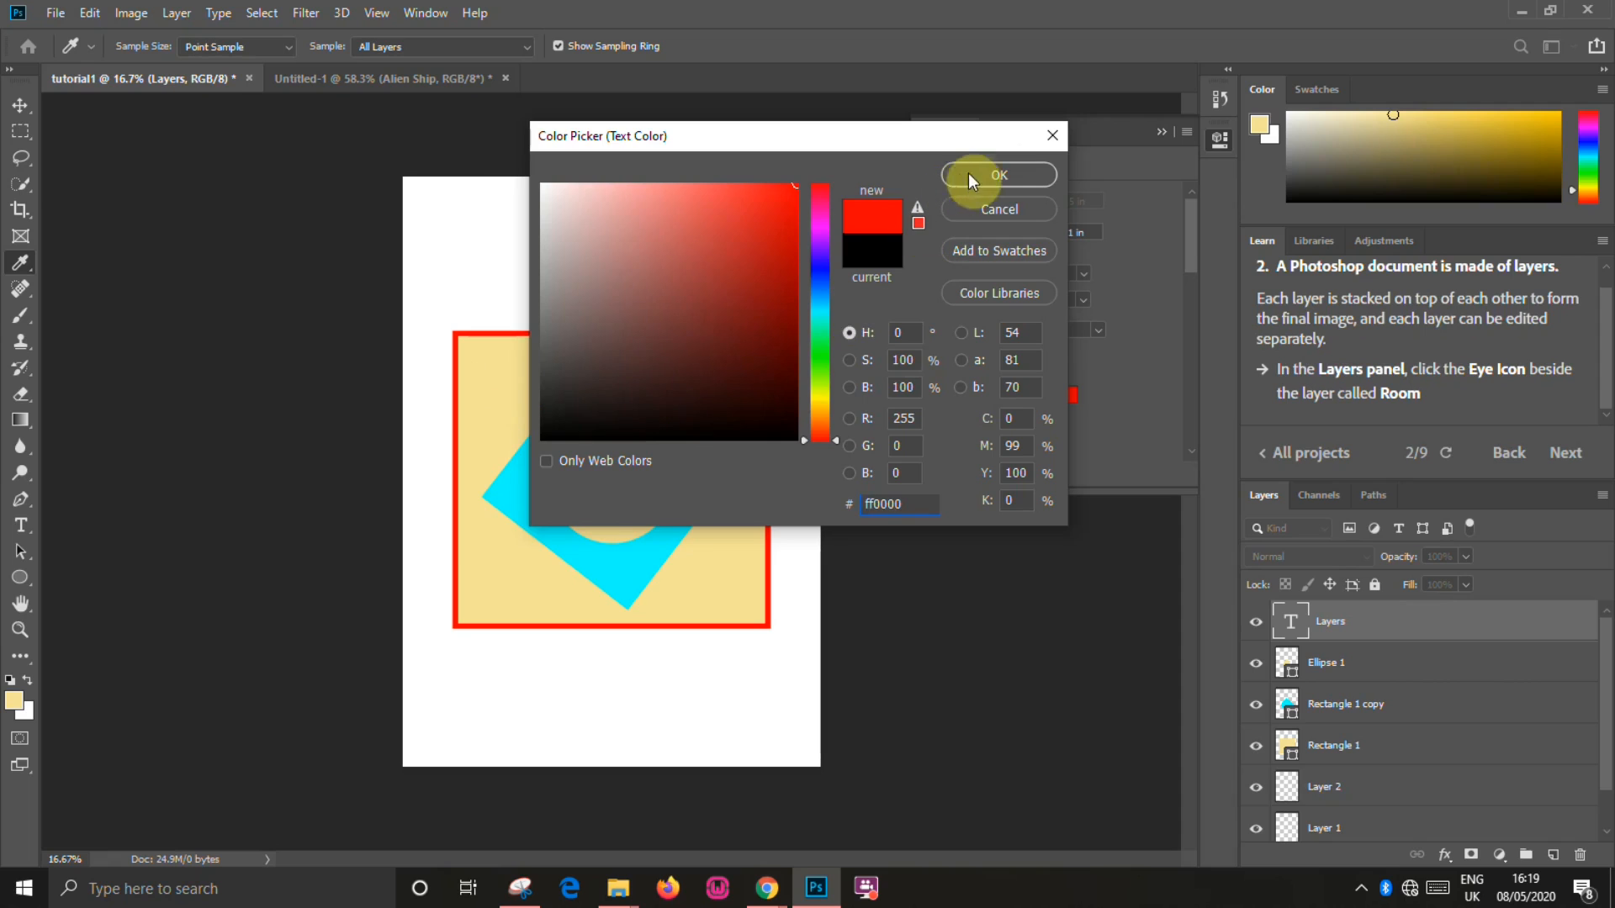
pyautogui.click(1000, 175)
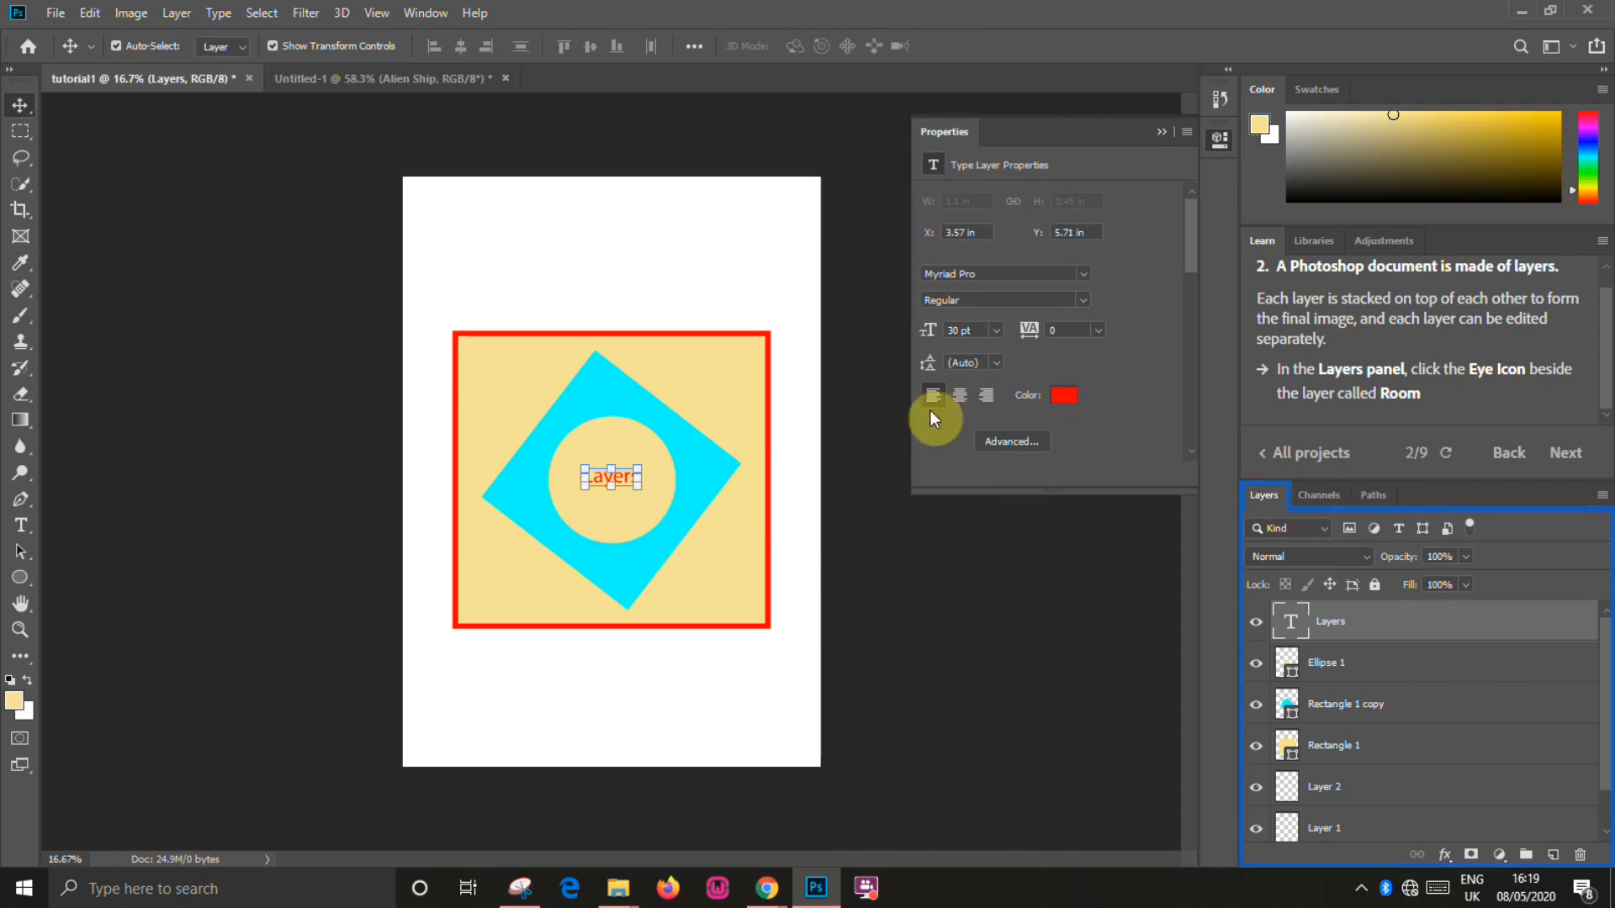
# Enlarge the "Layers" text to about 199% so it spans the circle, apply the transform and deselect it
pyautogui.moveTo(639, 484); pyautogui.dragTo(561, 453)
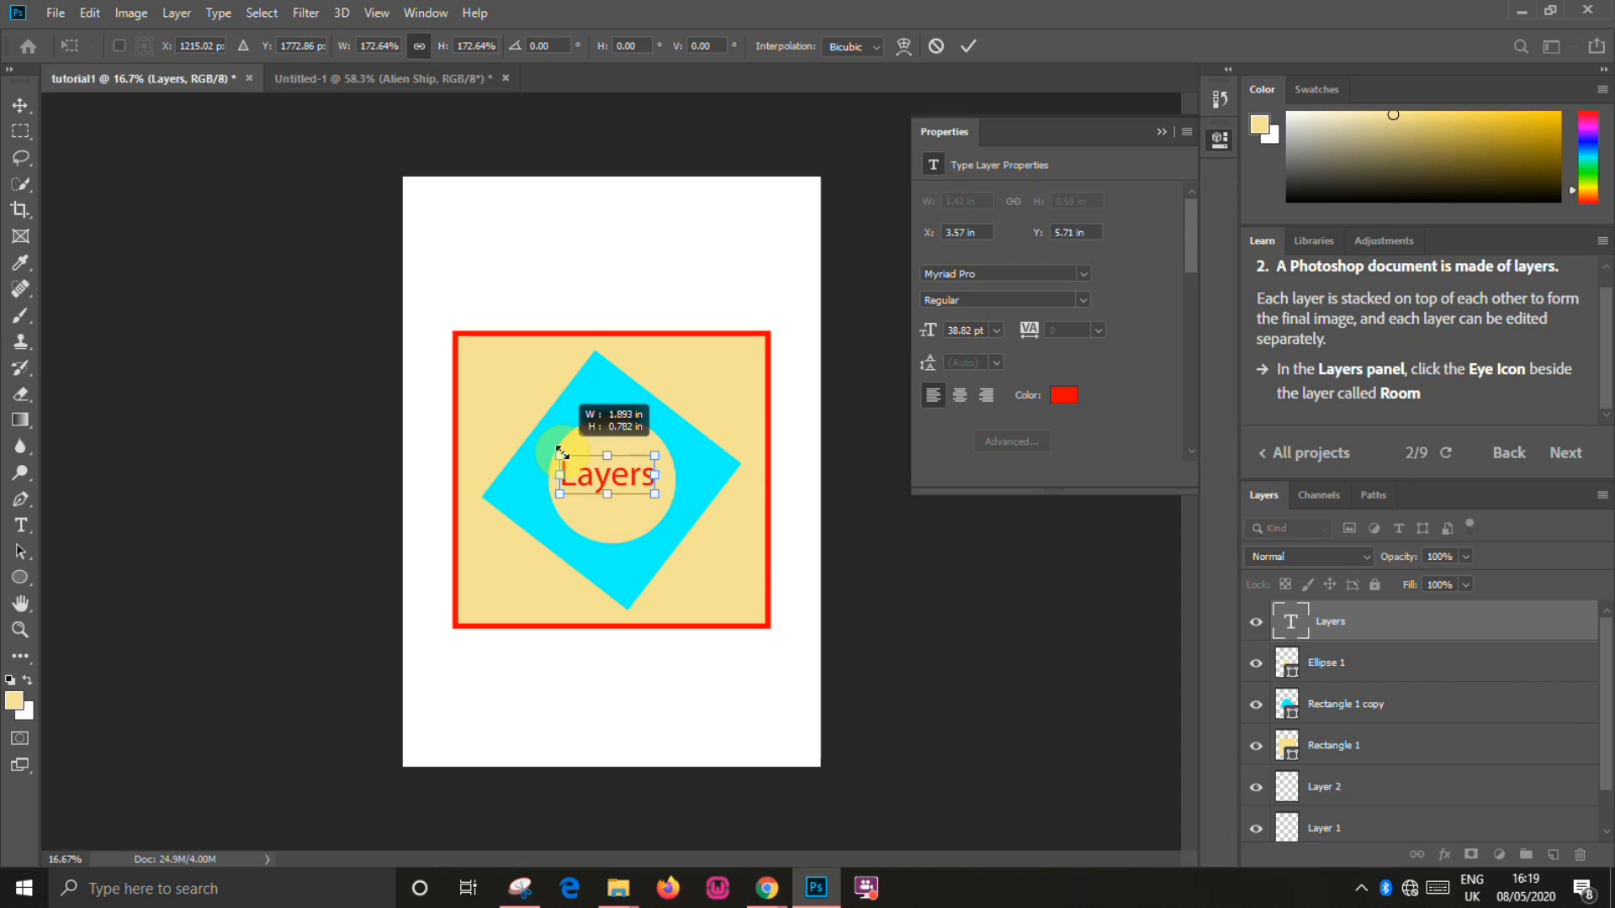
pyautogui.moveTo(562, 453); pyautogui.dragTo(559, 451)
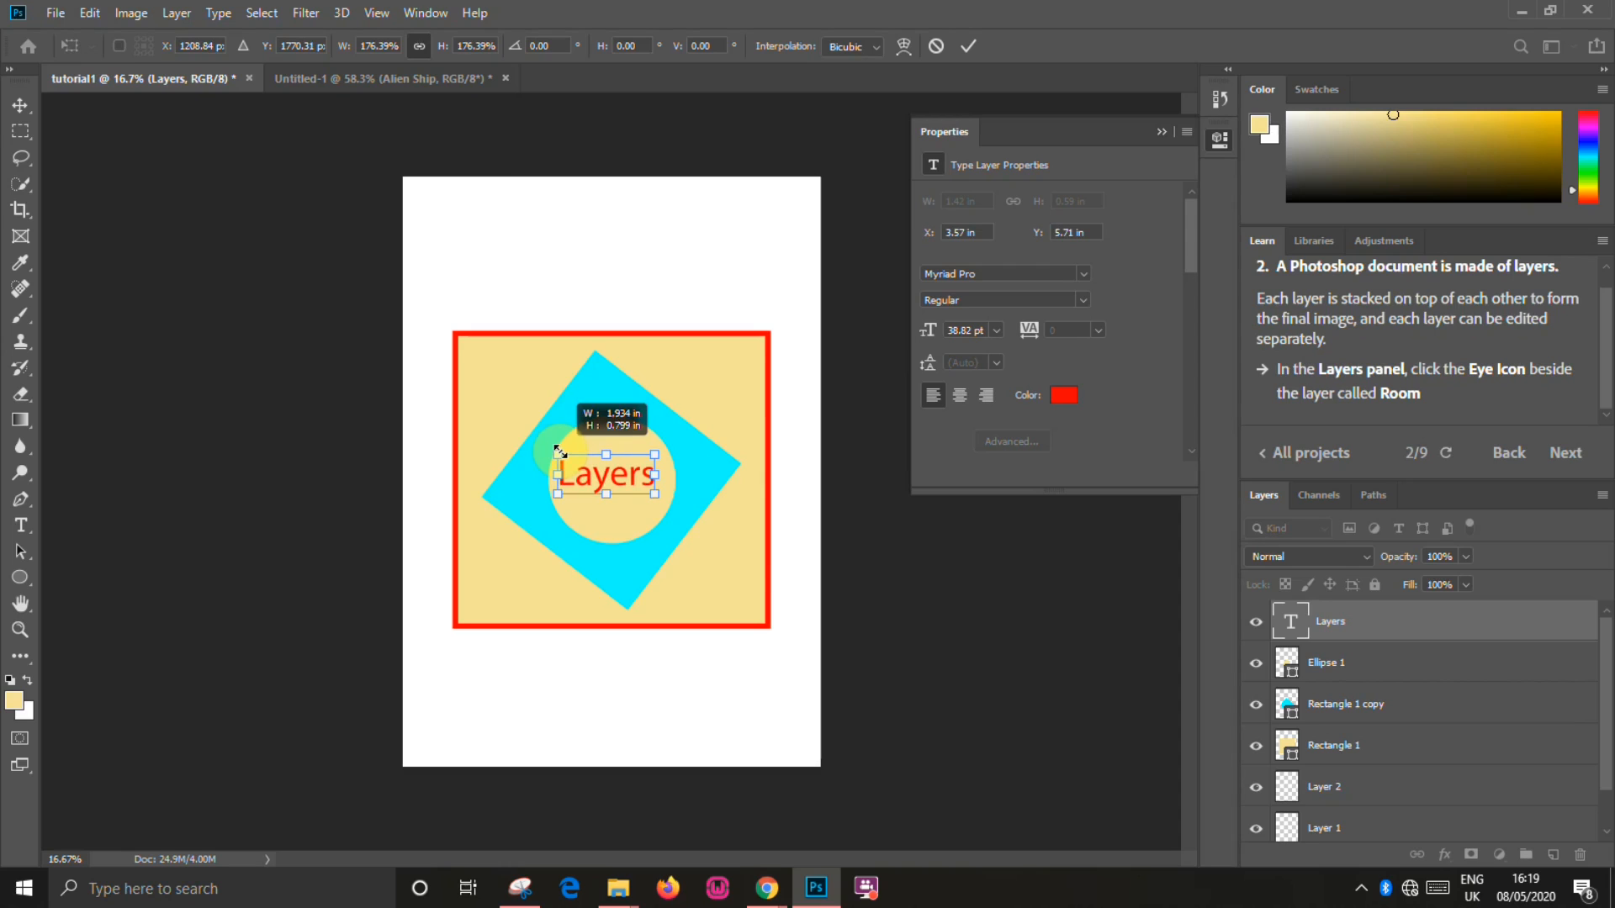
pyautogui.moveTo(655, 494); pyautogui.dragTo(668, 500)
pyautogui.click(971, 46)
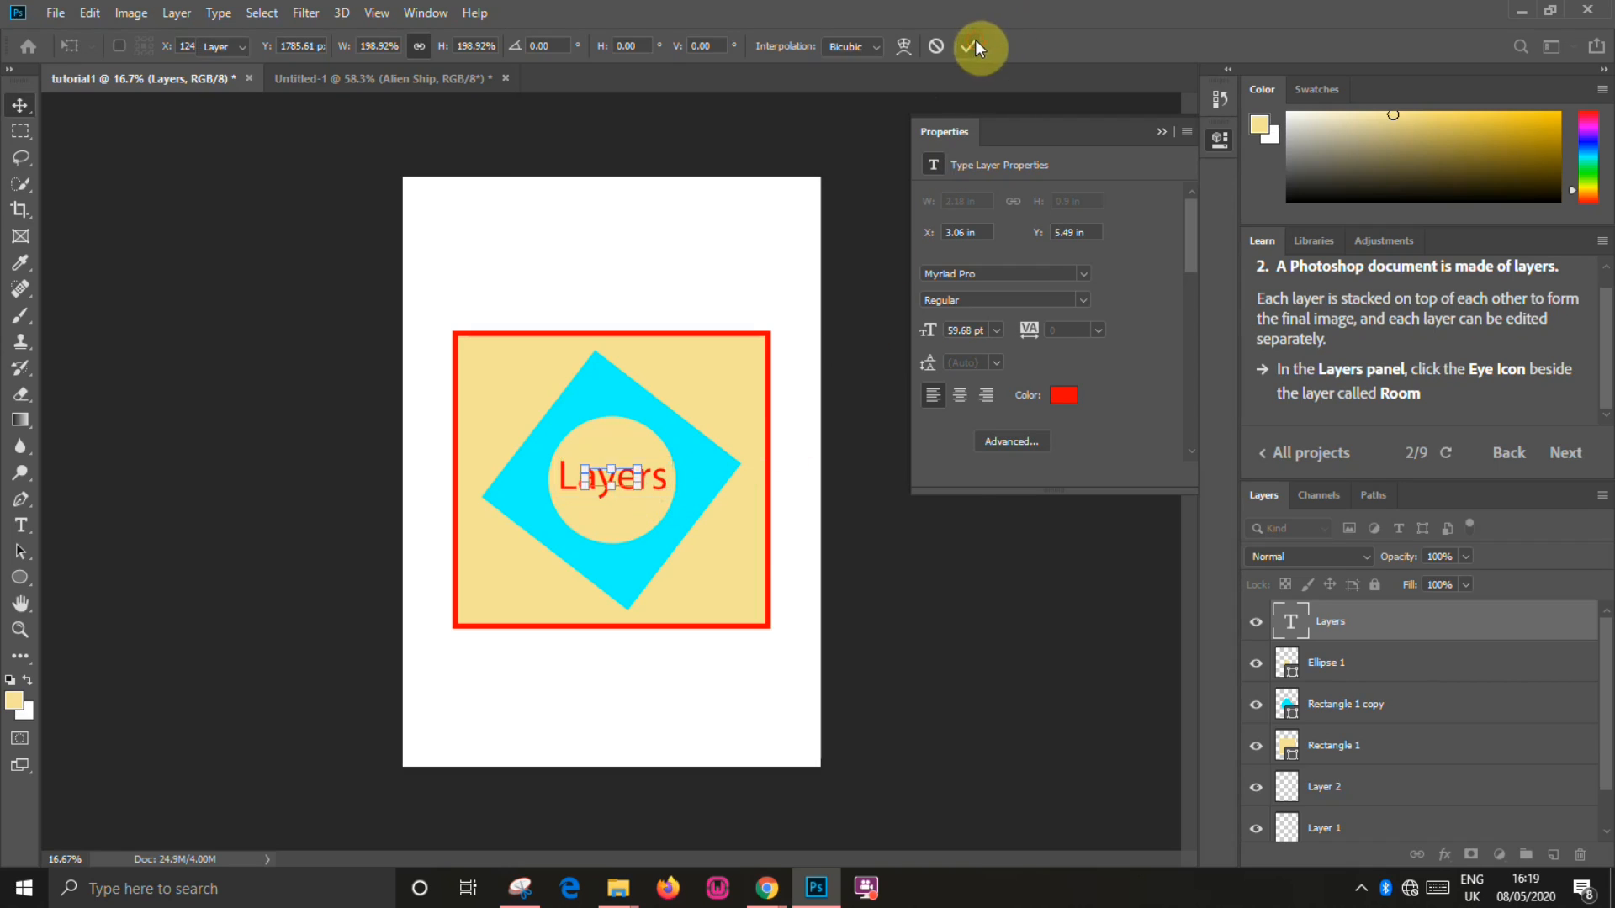
pyautogui.click(955, 565)
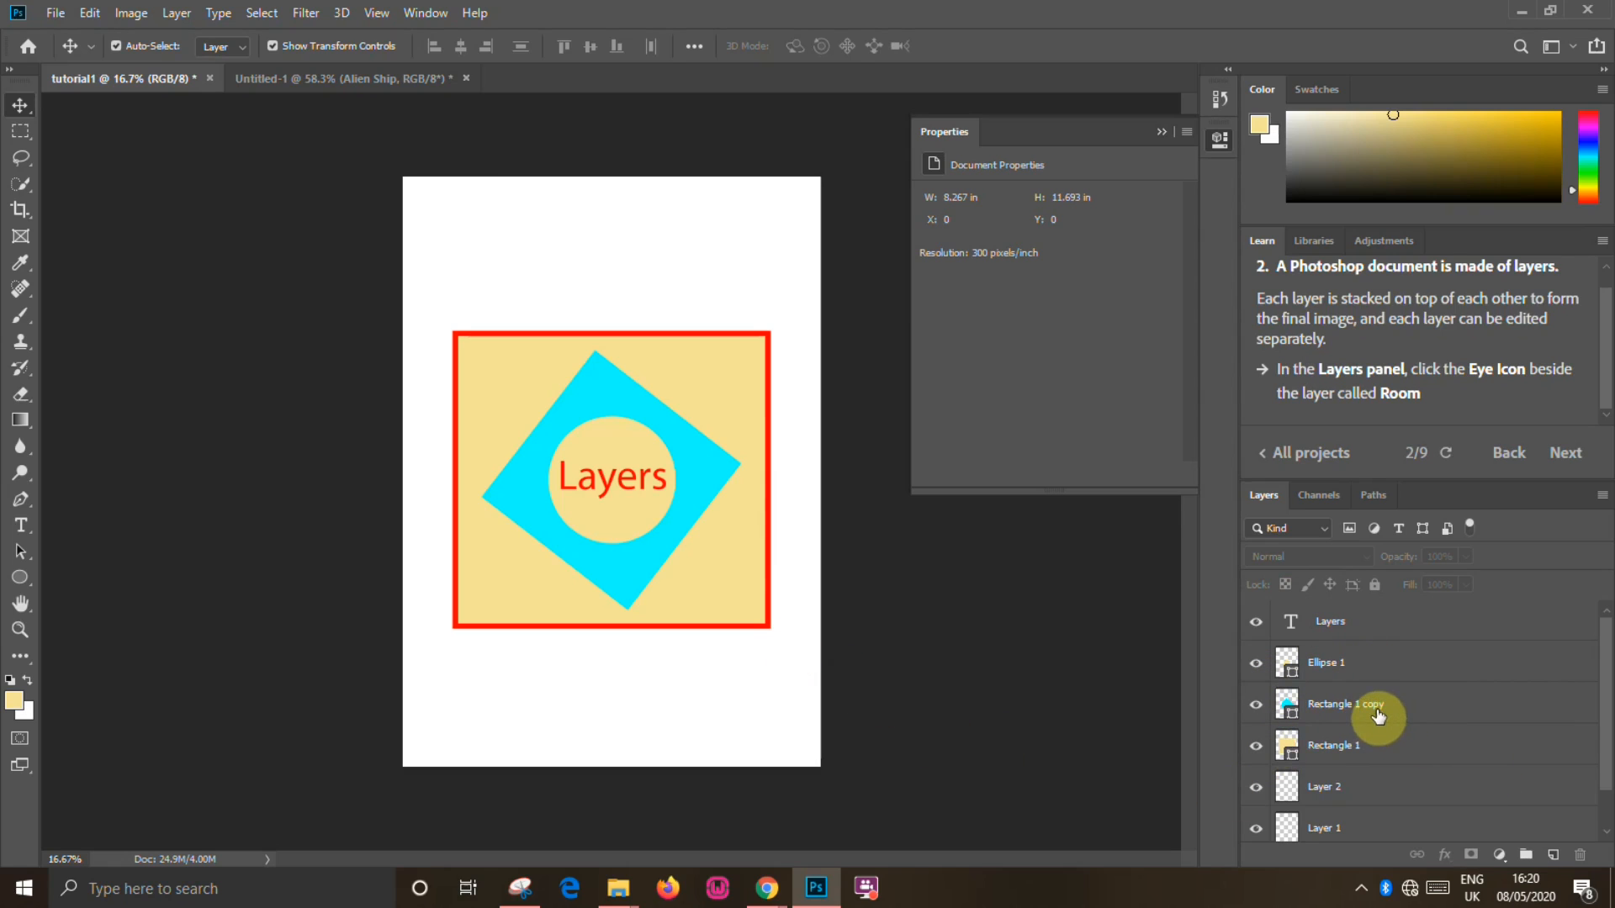
pyautogui.click(1379, 665)
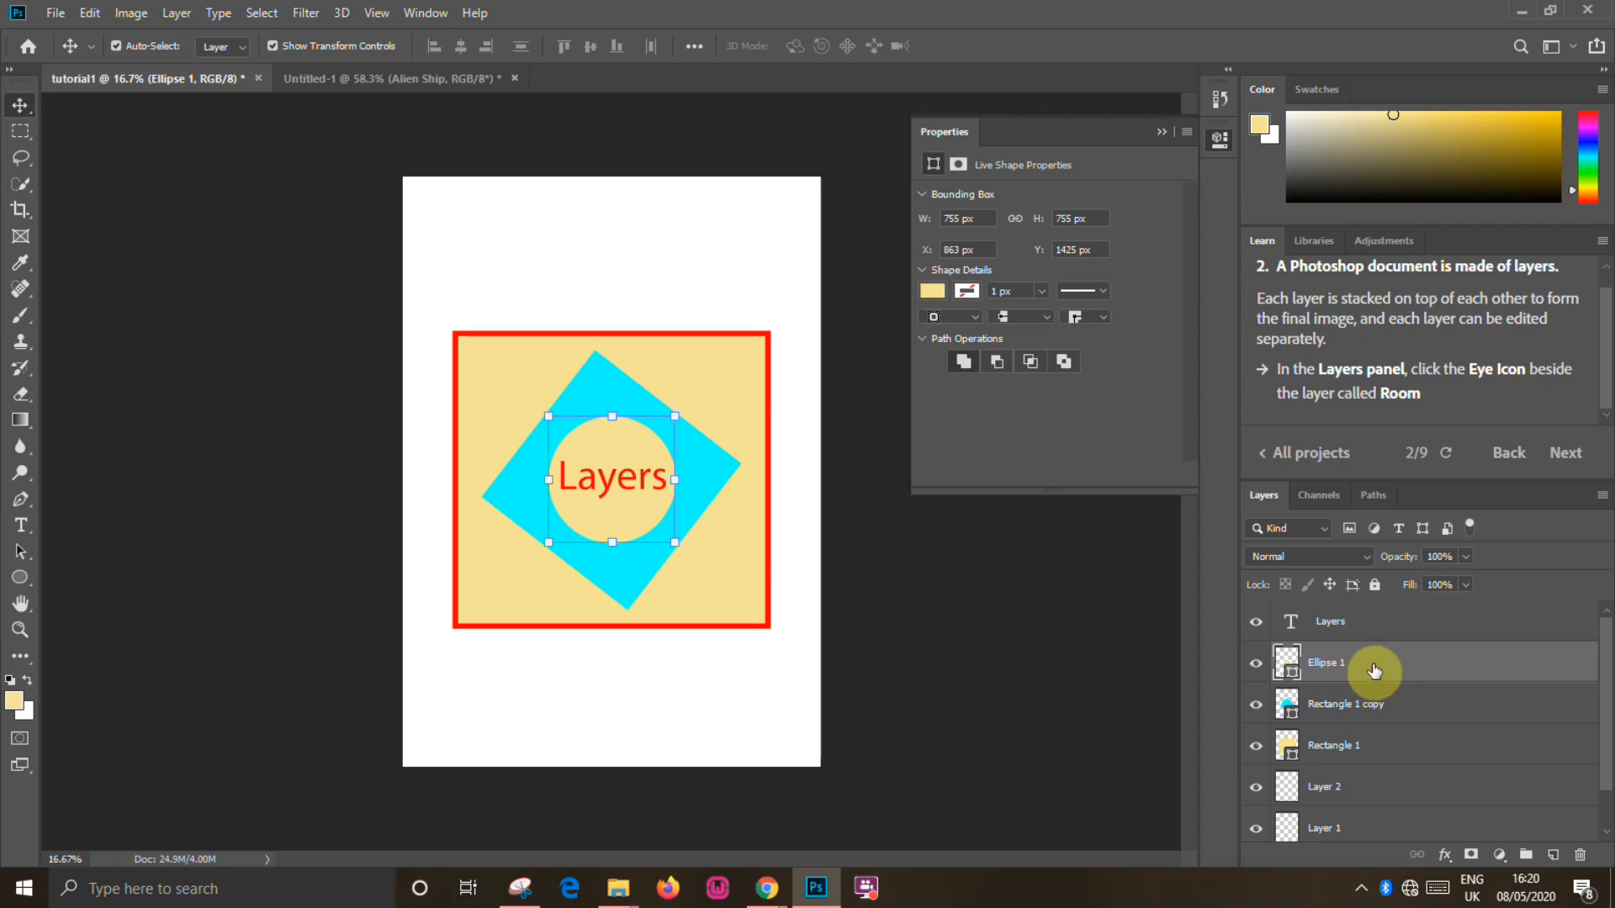
pyautogui.rightClick(1369, 666)
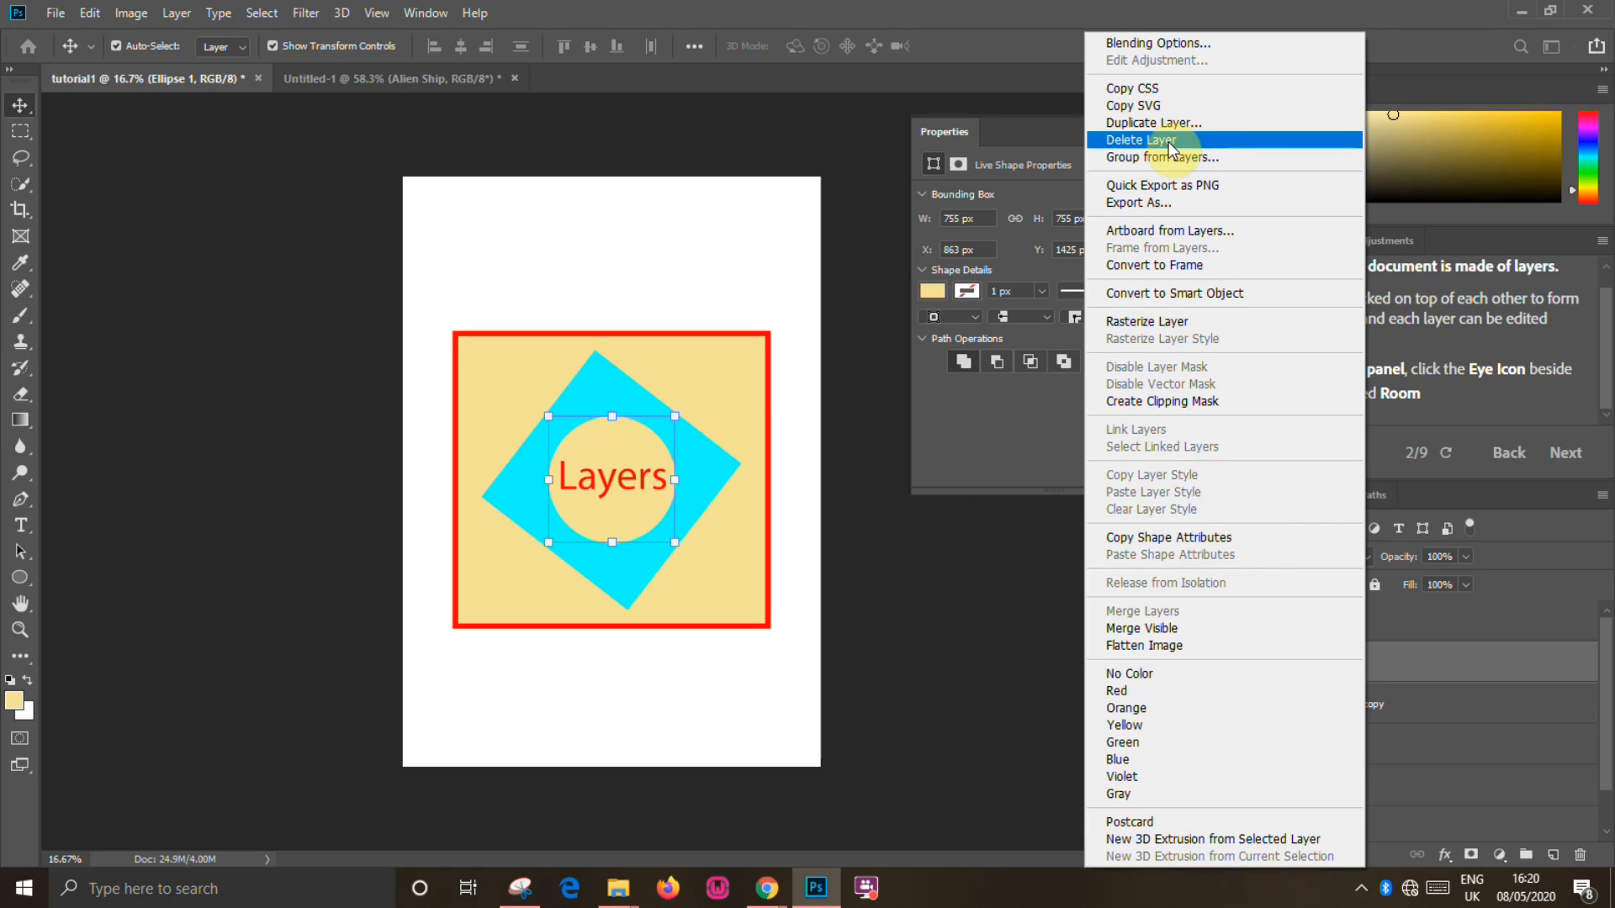
pyautogui.click(1494, 658)
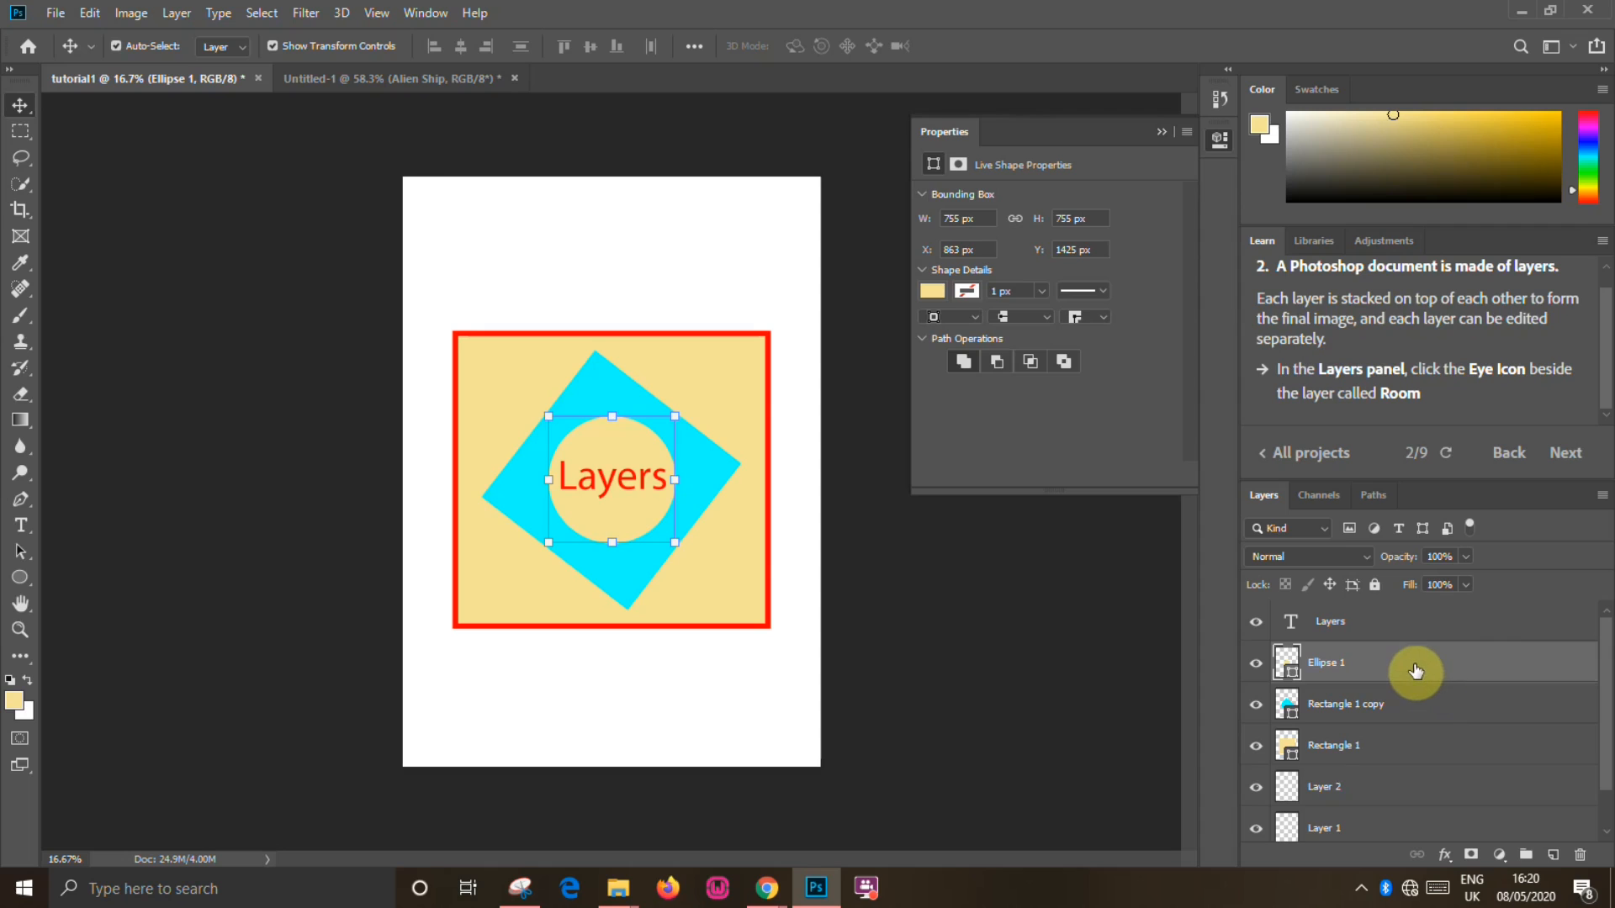
# Group all layers from Layer 1 up to Ellipse 1 together, leaving out the "Layers" text and the background
pyautogui.scroll(-1, 1400, 673)
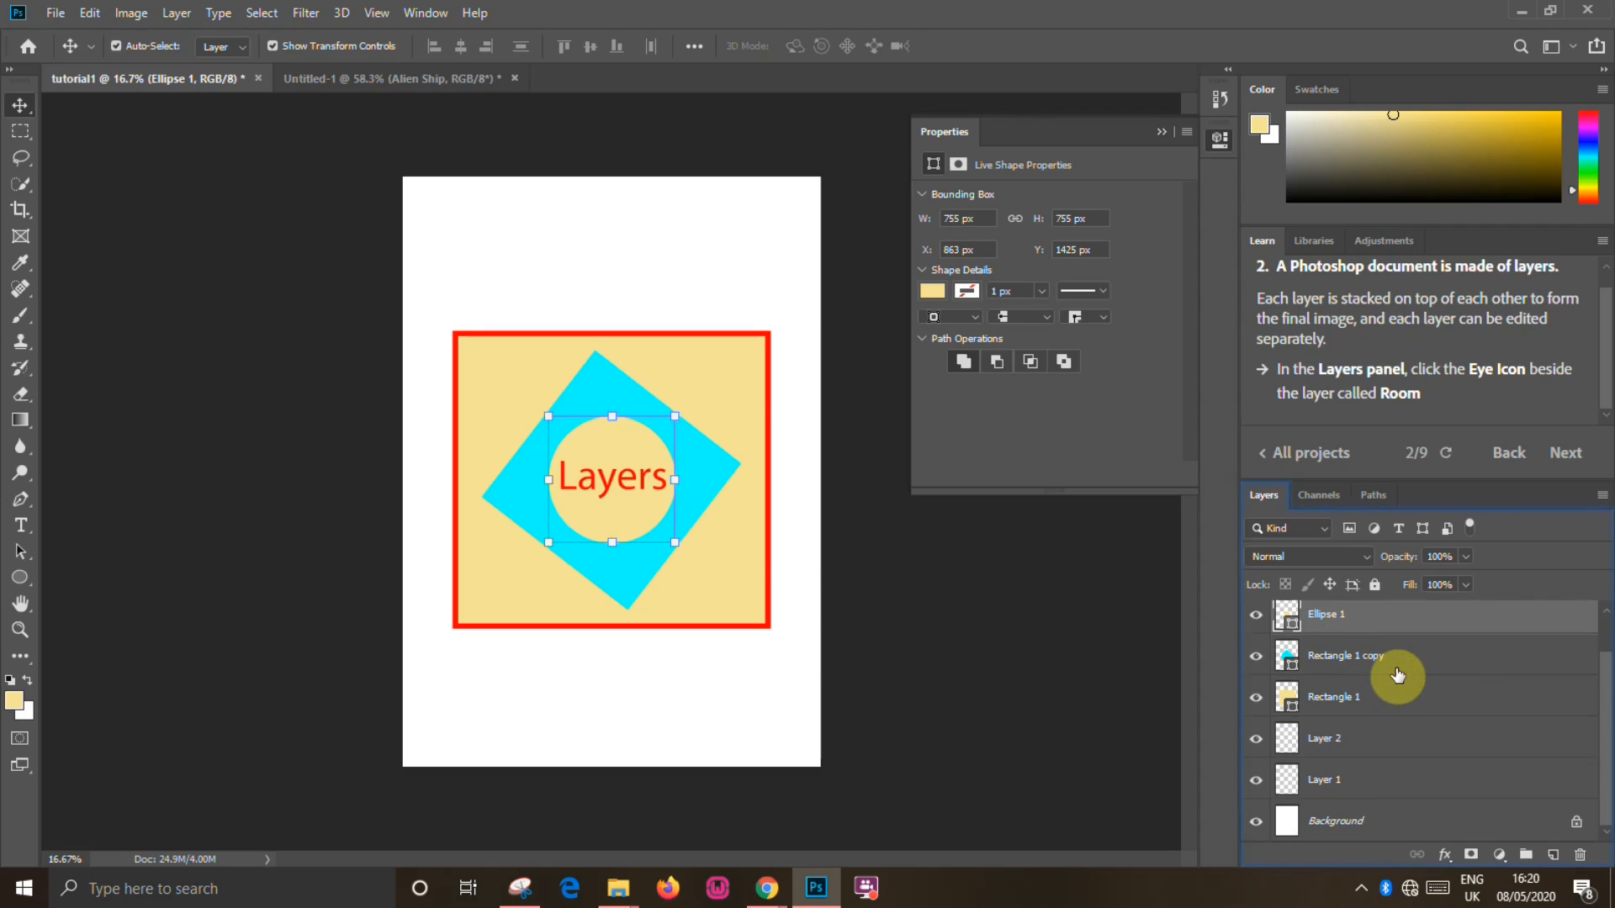
pyautogui.click(1346, 781)
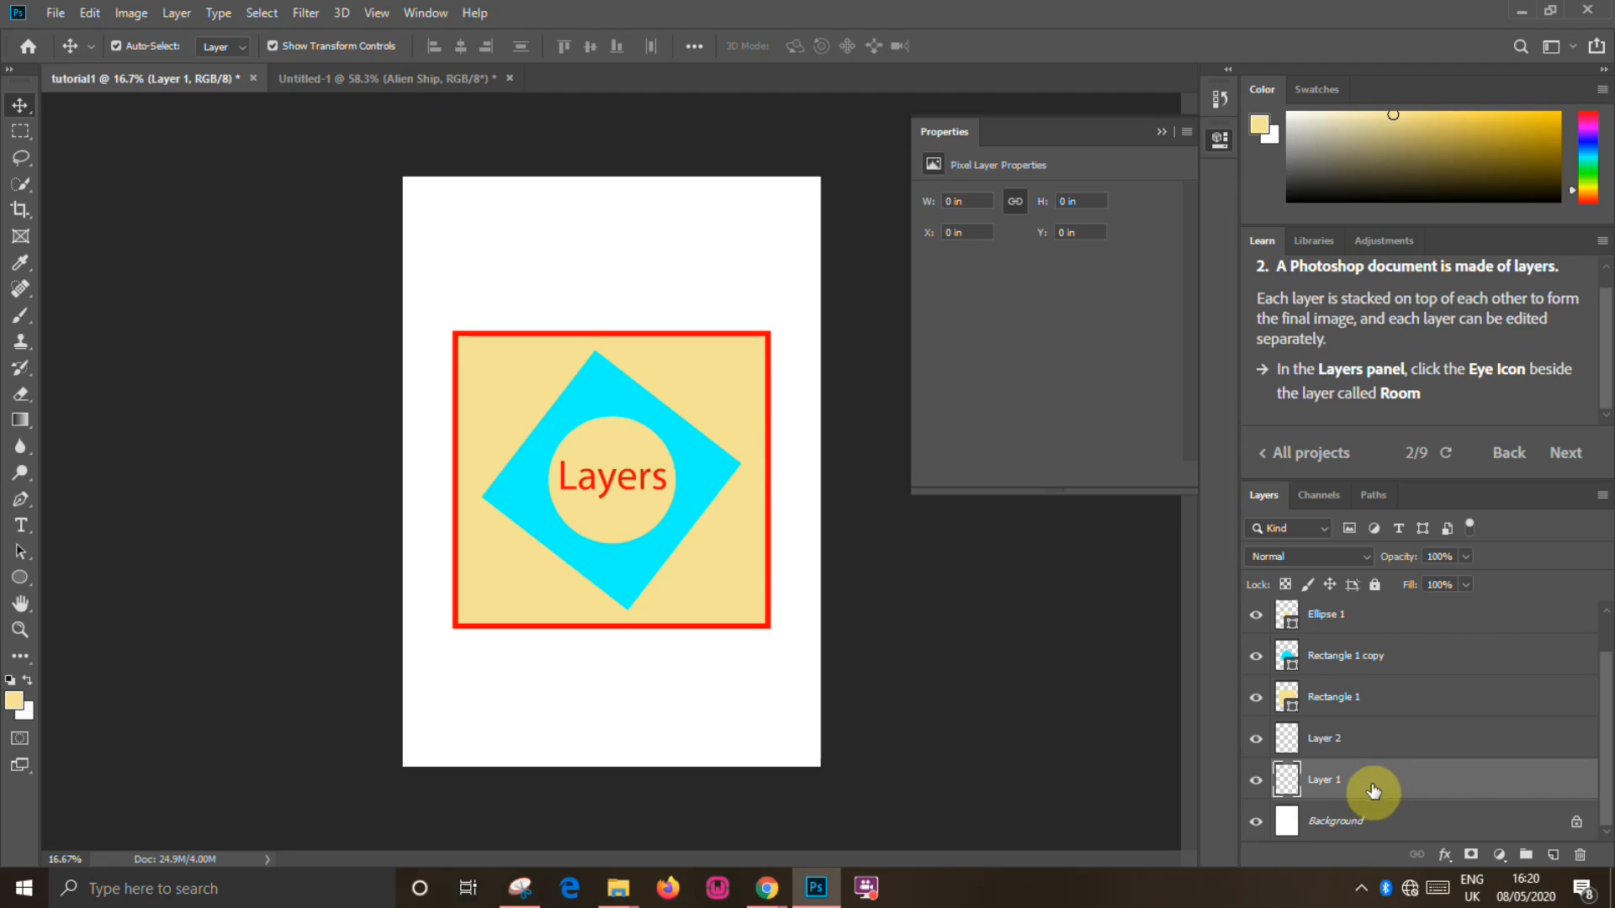
pyautogui.keyDown('shift'); pyautogui.click(1346, 619); pyautogui.keyUp('shift')
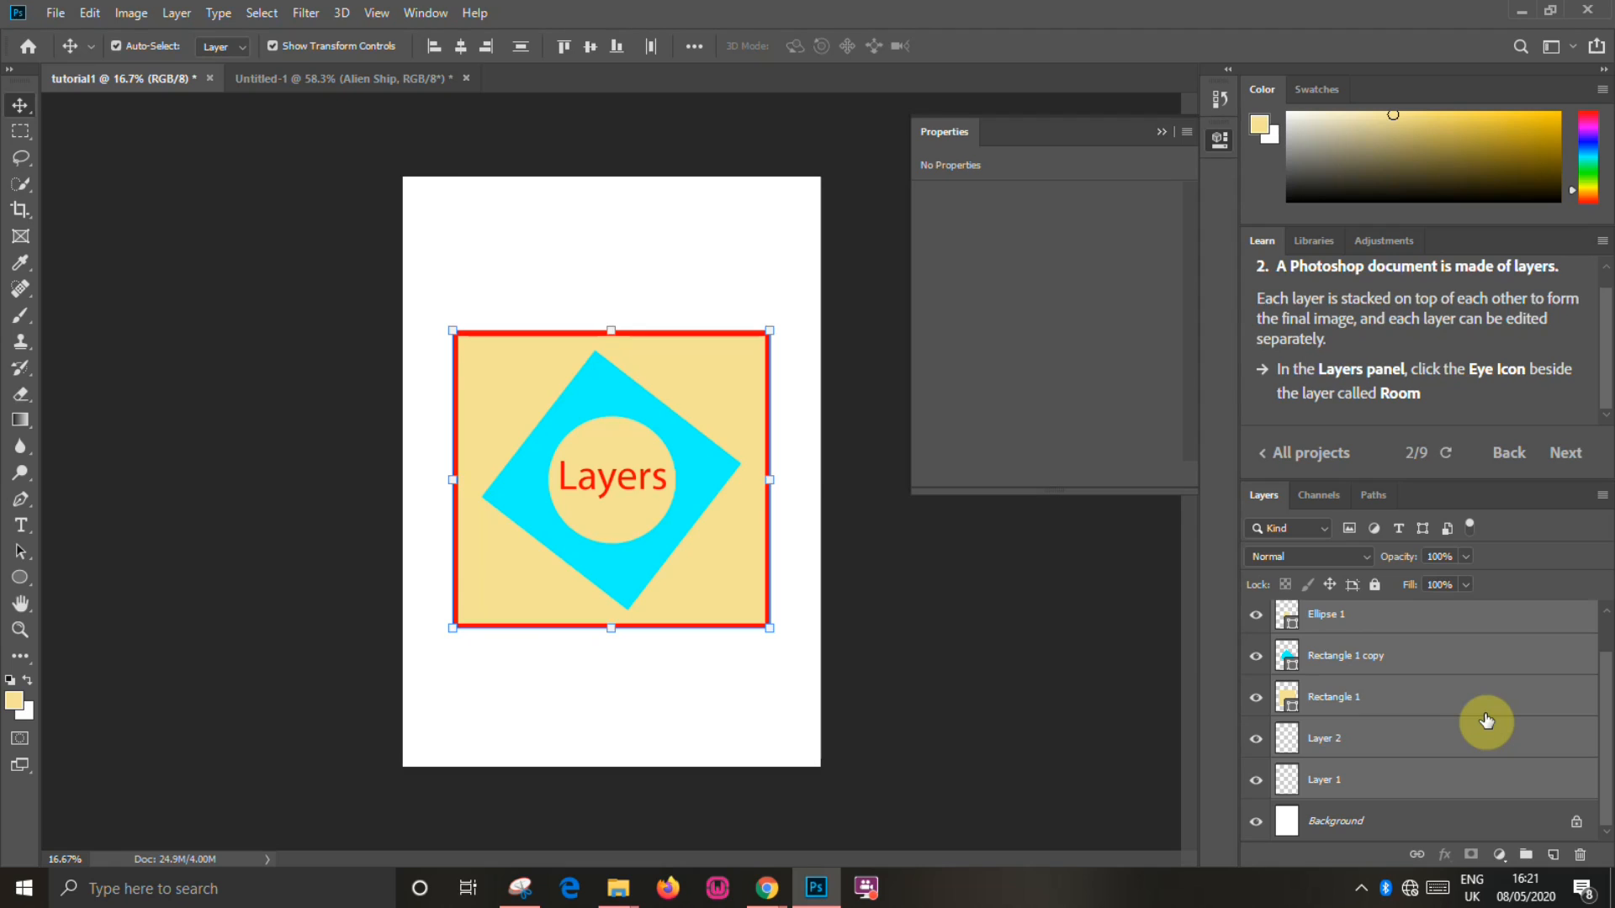
pyautogui.hotkey('ctrl', 'g')
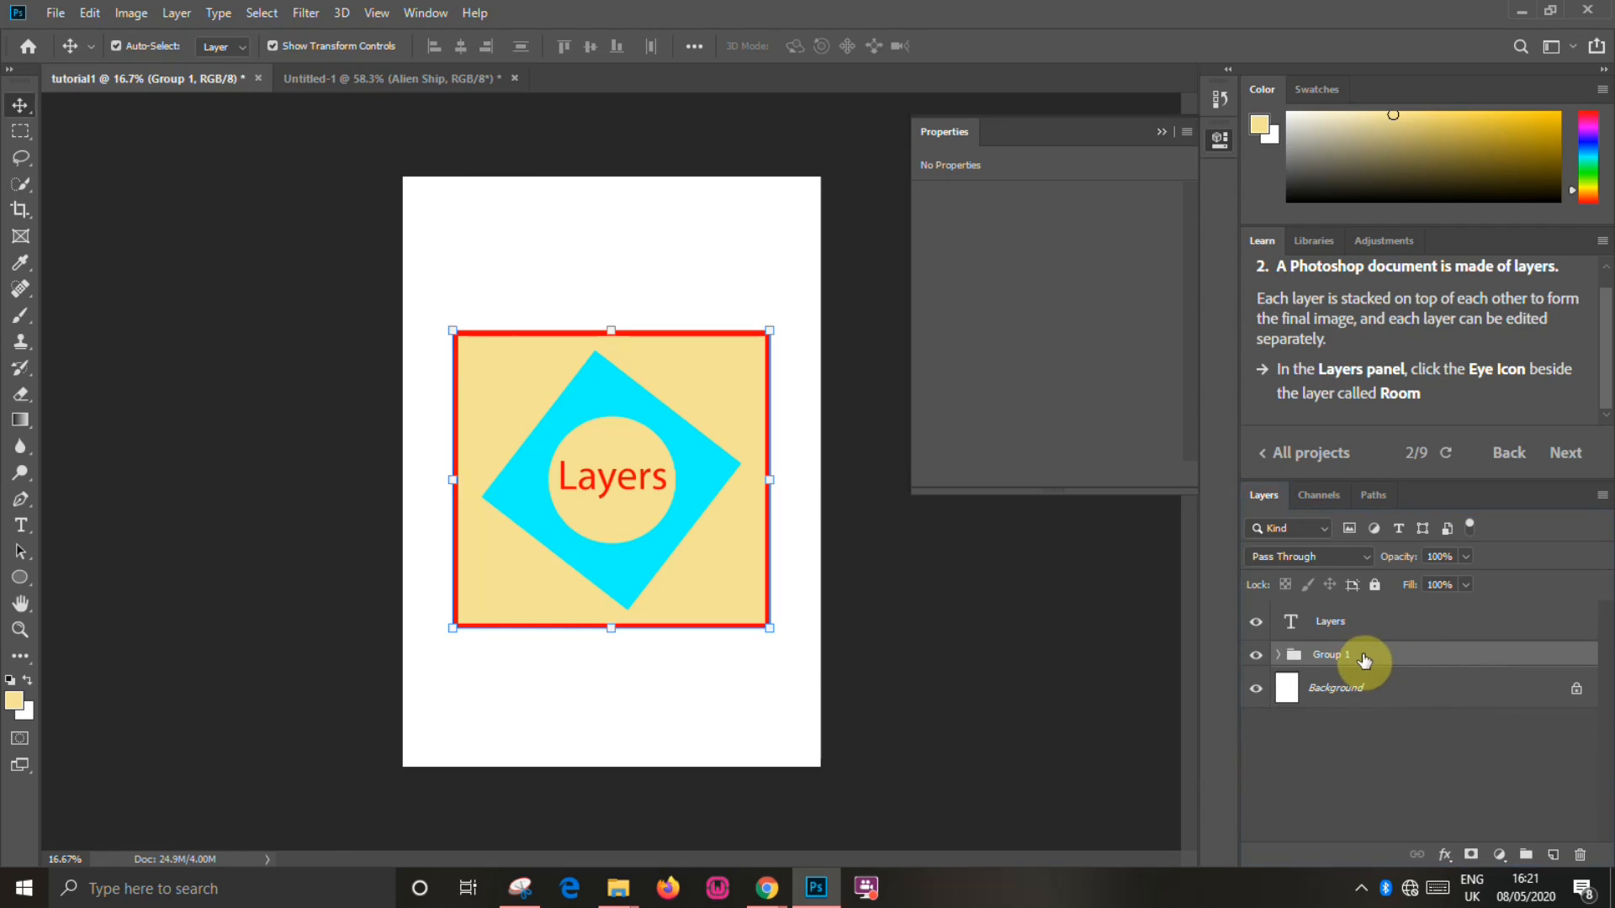
# Try moving the "Layers" text and the grouped outer rectangle separately, undoing each move
pyautogui.moveTo(635, 491); pyautogui.dragTo(642, 511)
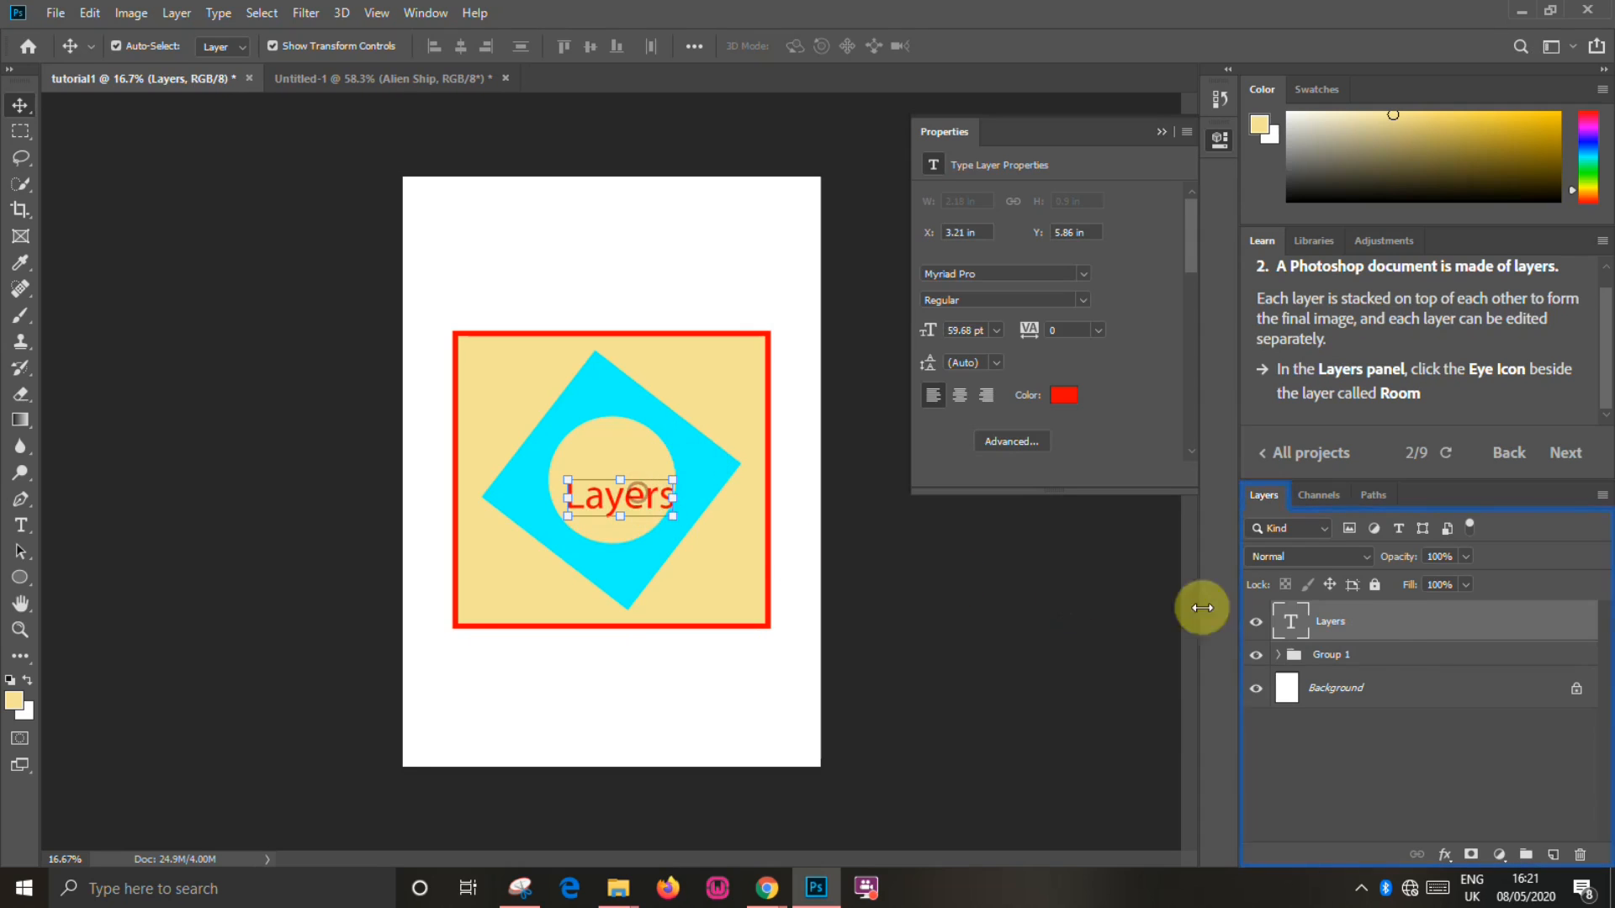
pyautogui.hotkey('ctrl', 'z')
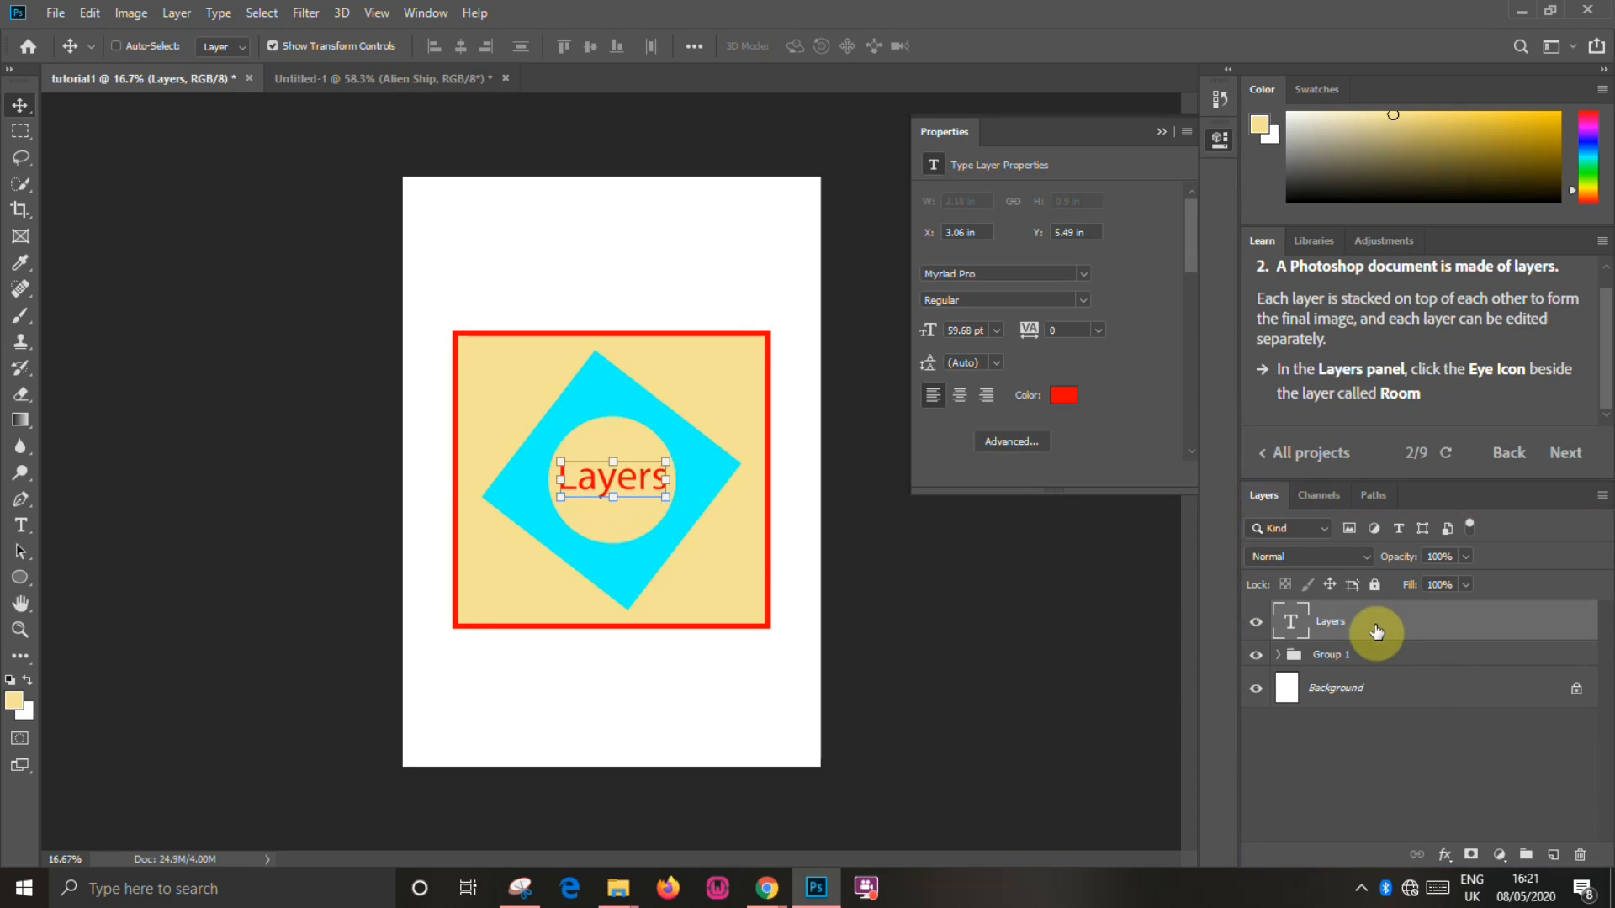
pyautogui.click(1421, 655)
pyautogui.moveTo(700, 429); pyautogui.dragTo(742, 392)
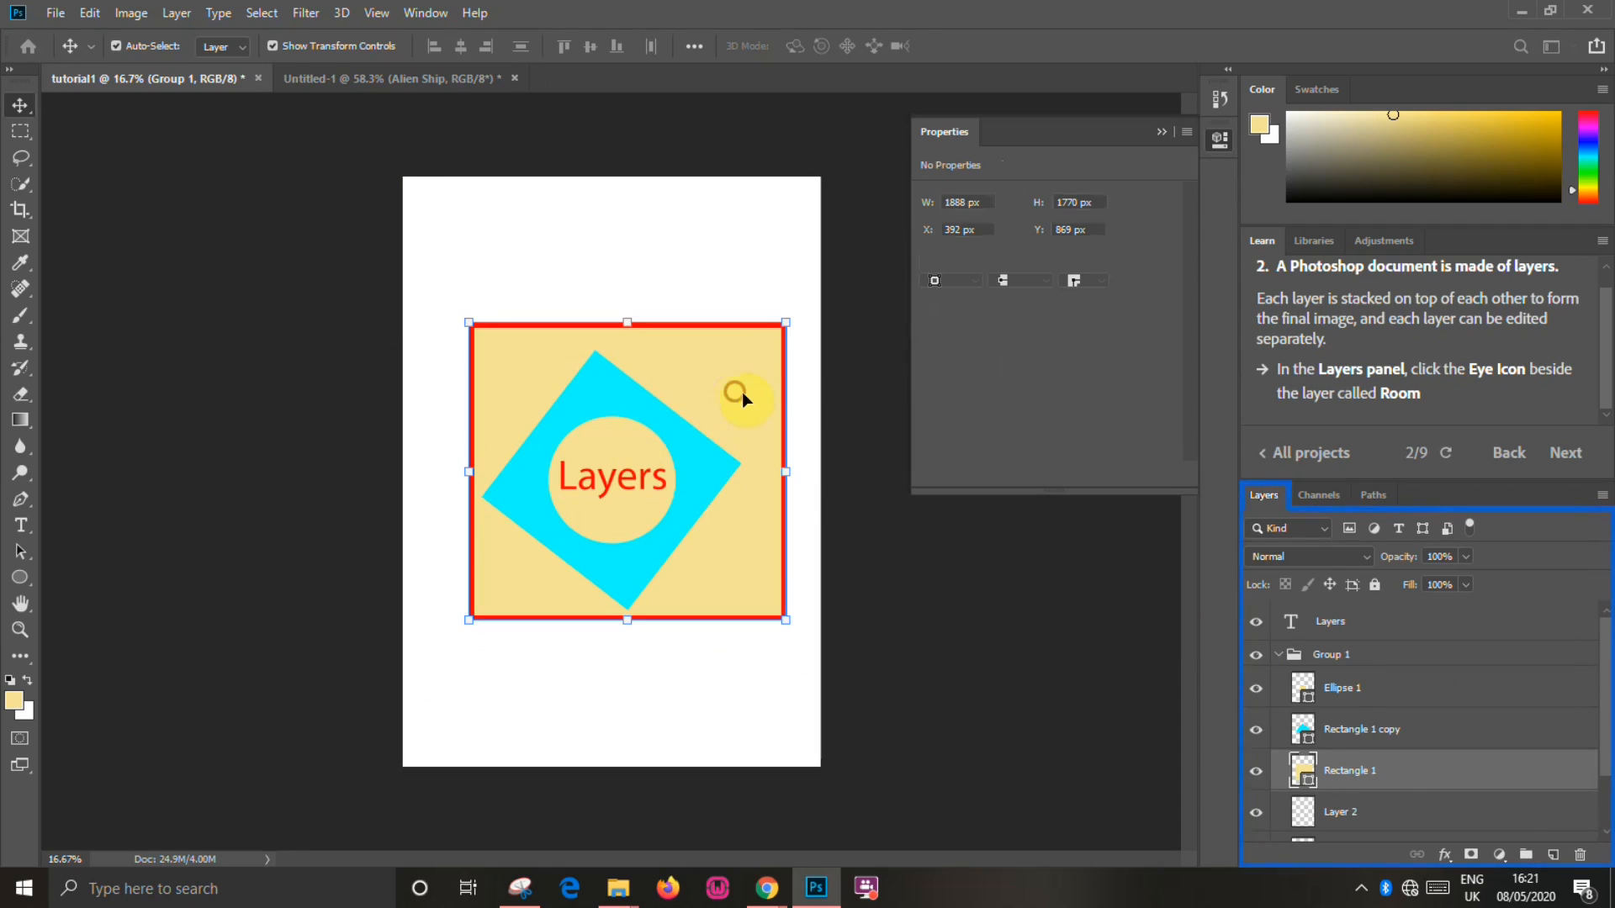
pyautogui.hotkey('ctrl', 'z')
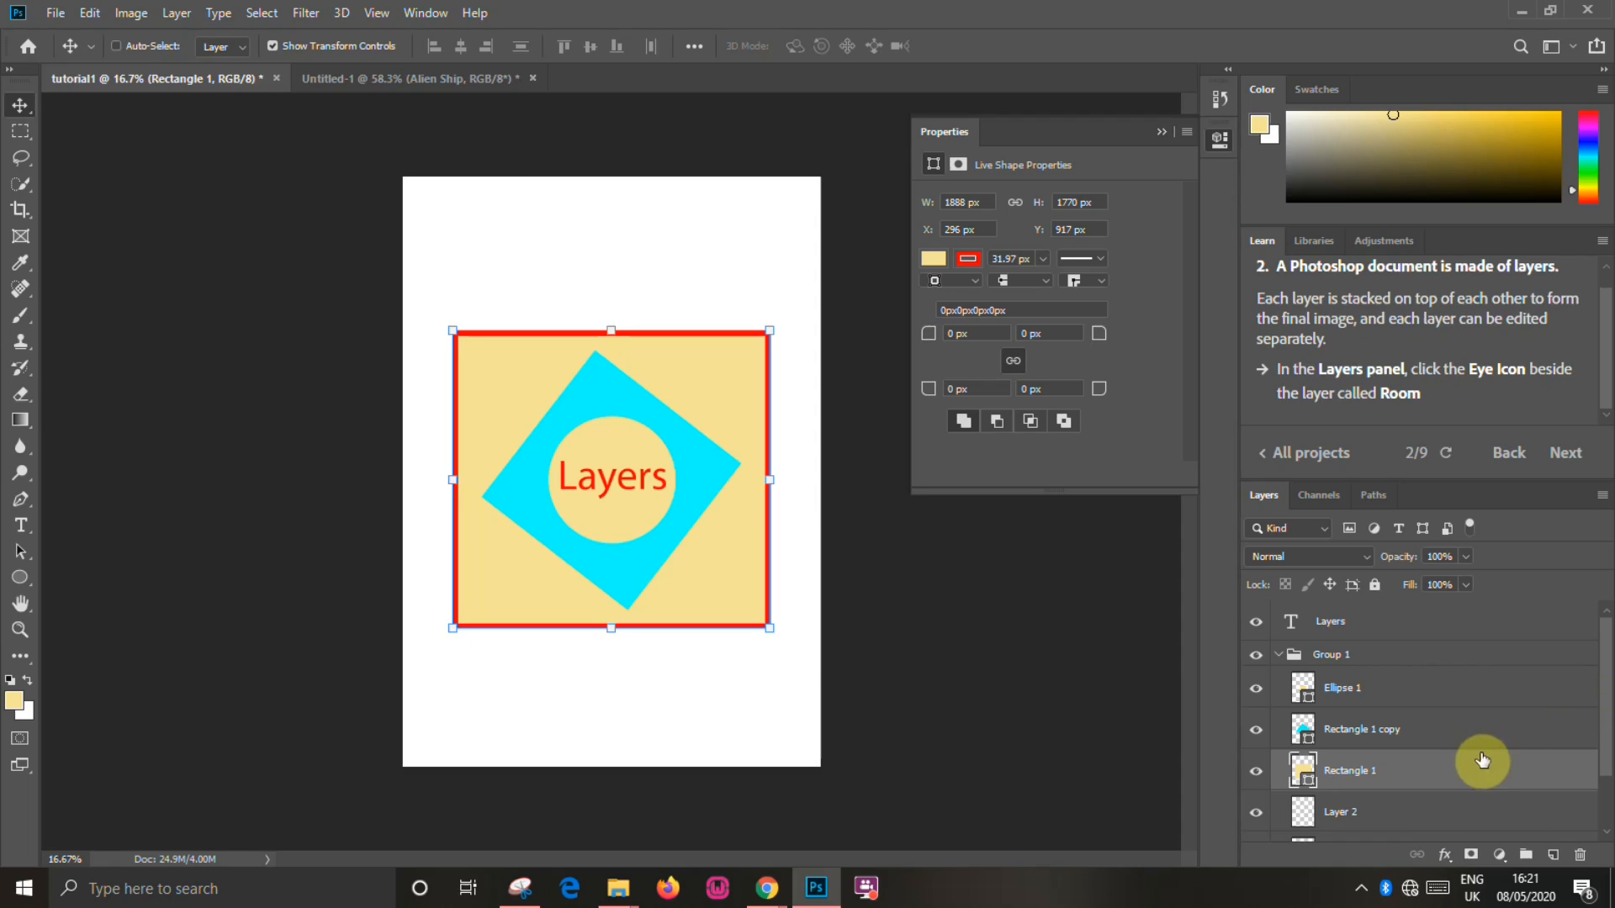
# Collapse Group 1 in the layer list and deselect all layers
pyautogui.scroll(-2, 1476, 771)
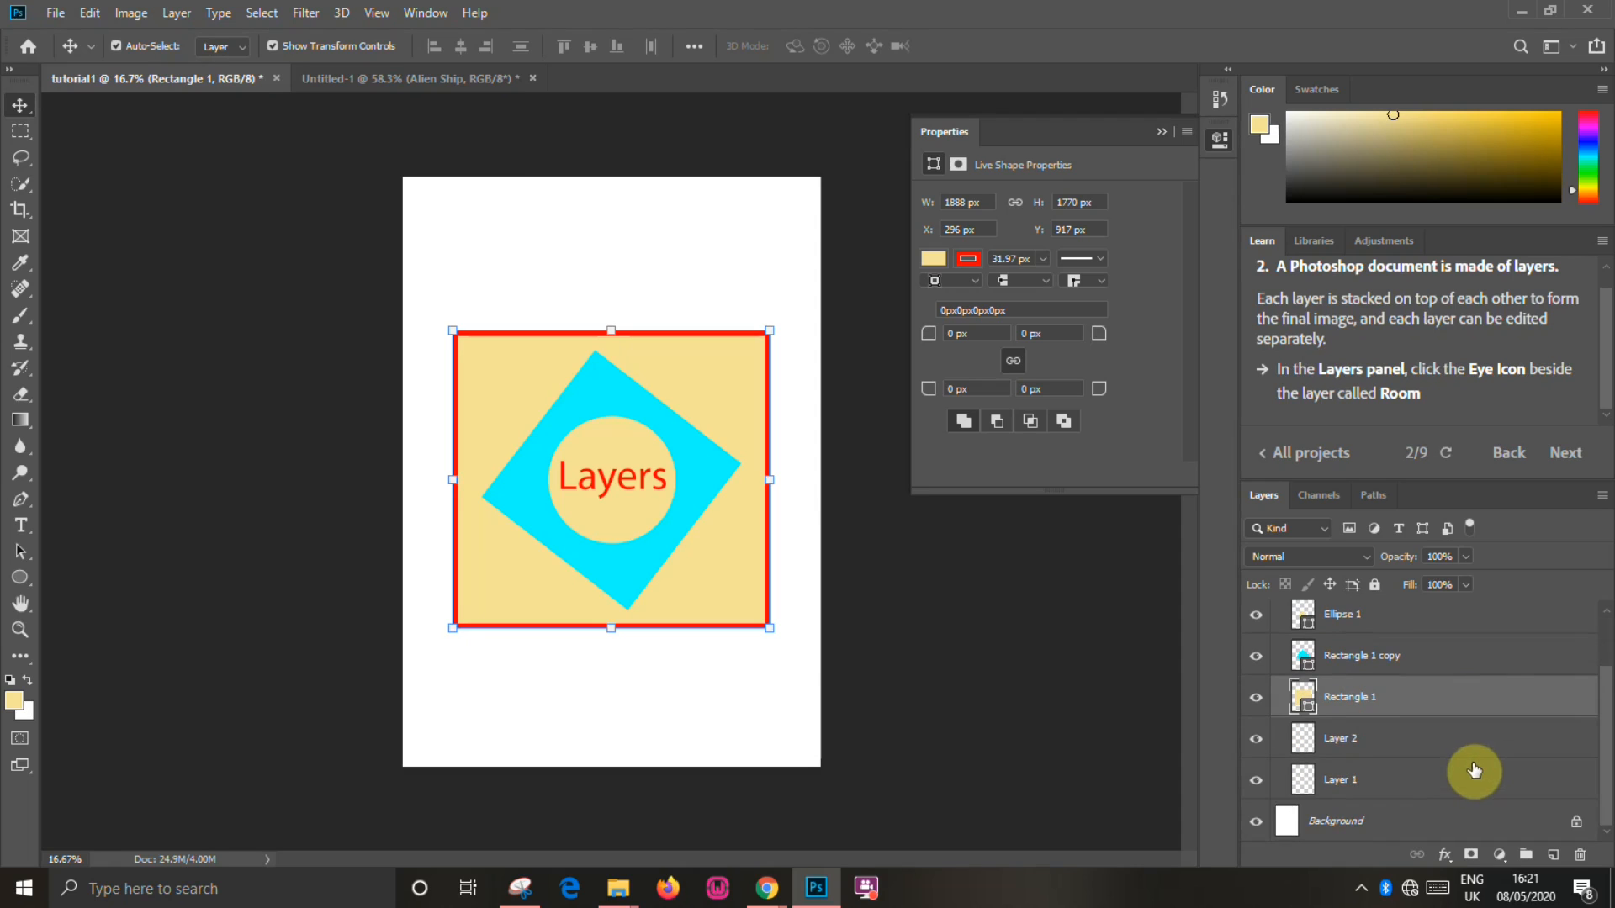
pyautogui.click(1434, 783)
pyautogui.scroll(2, 1357, 632)
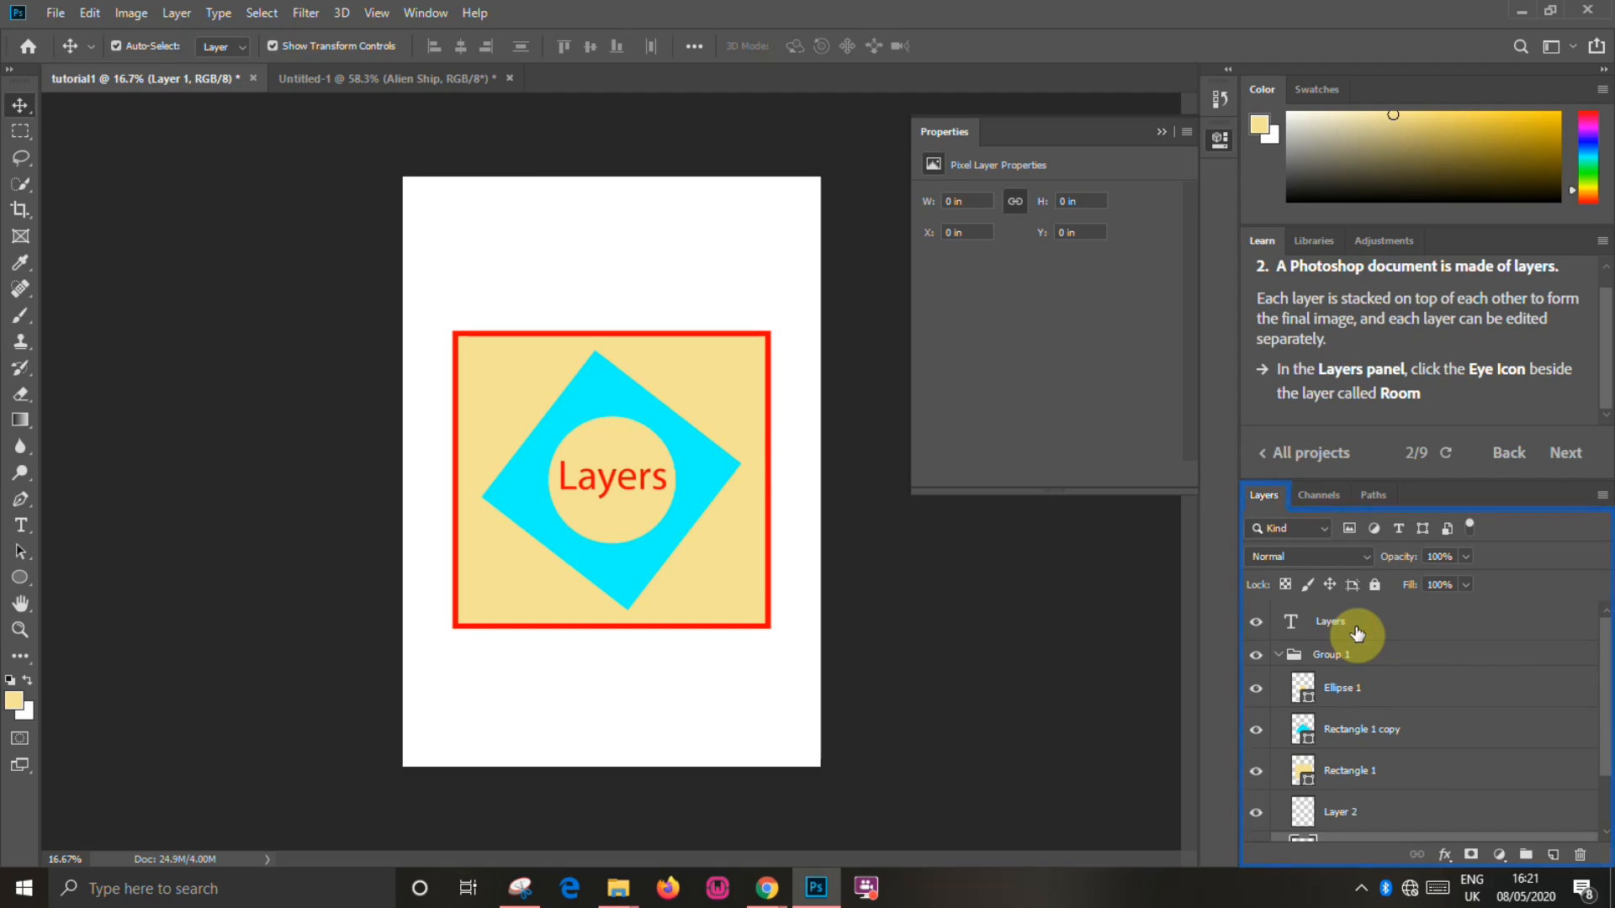
pyautogui.click(1280, 657)
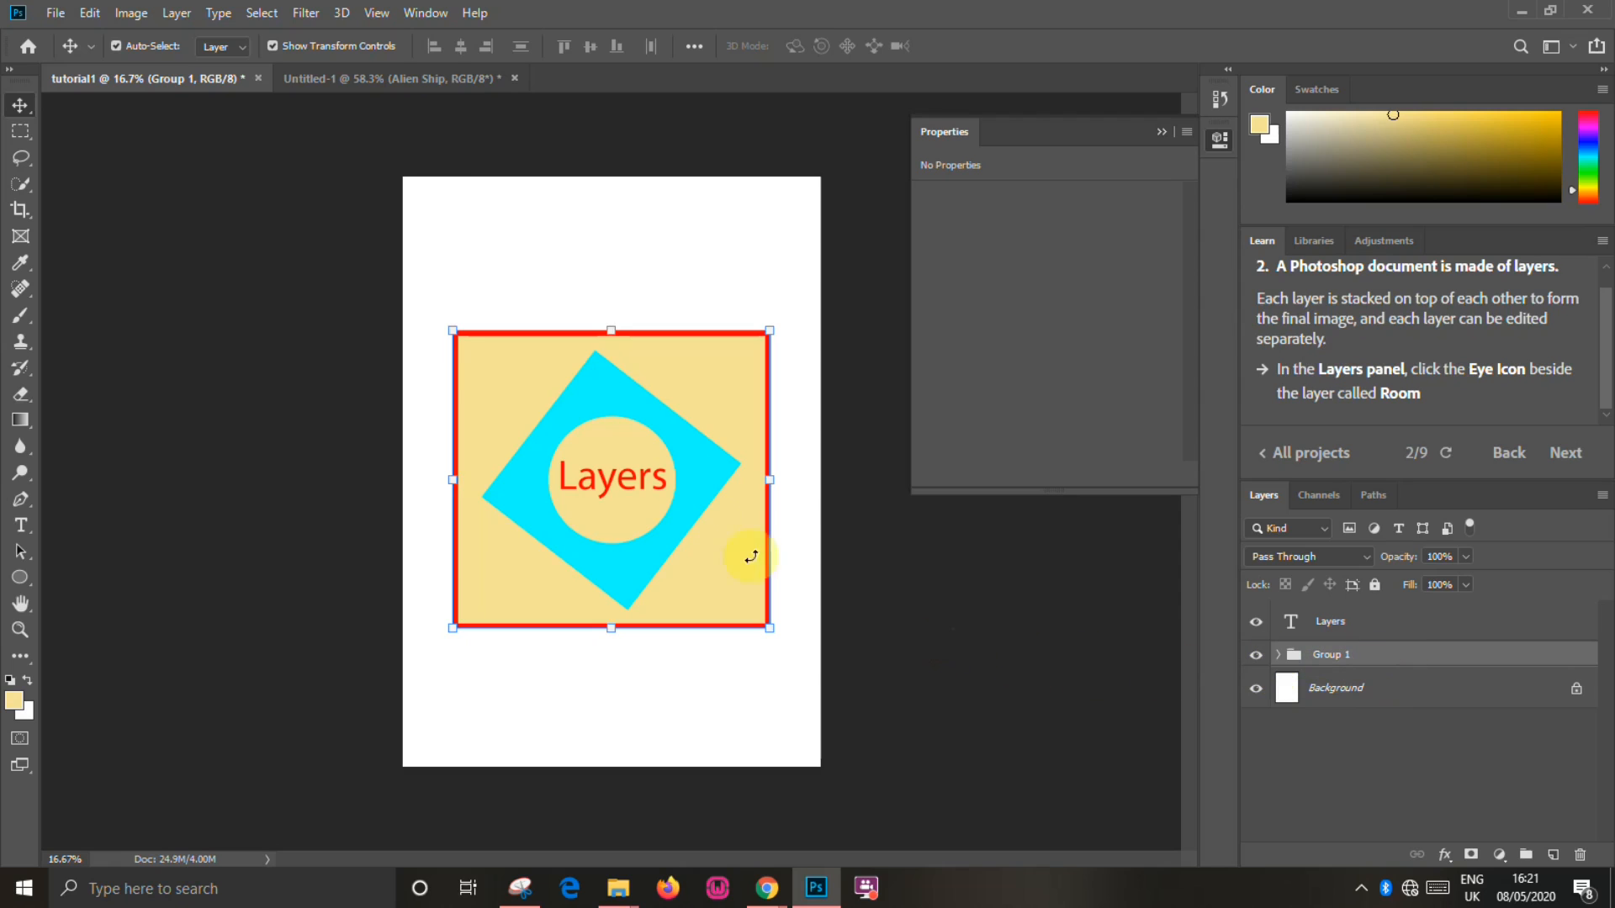
pyautogui.click(1511, 781)
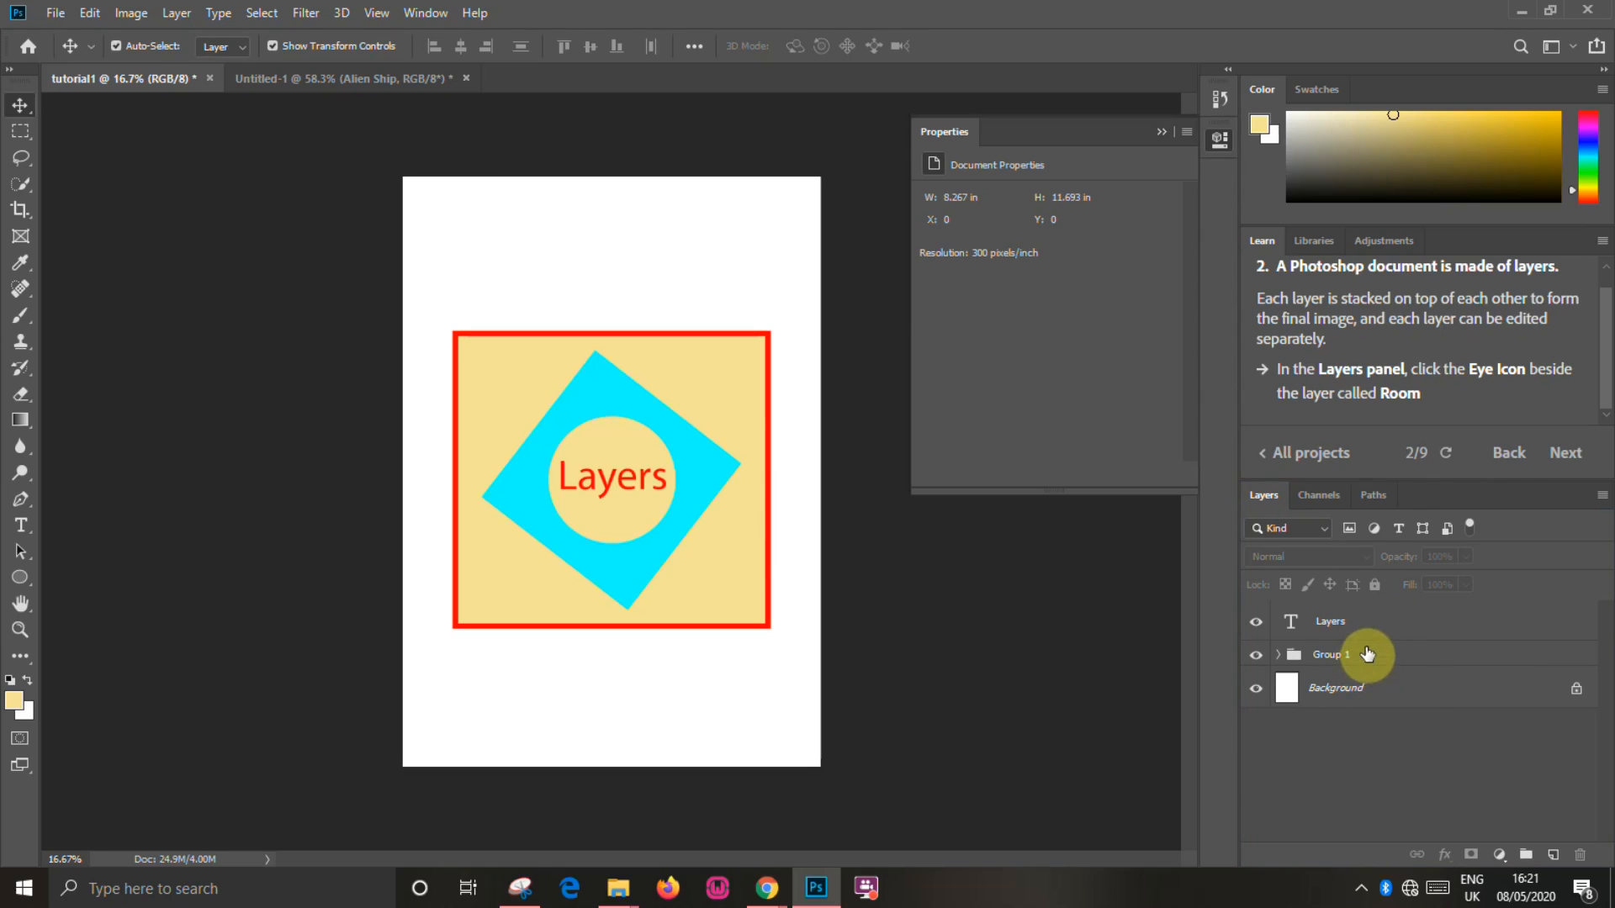
# Expand Group 1 and add a Gradient Overlay to the Ellipse 1 layer through its blending options
pyautogui.click(1278, 656)
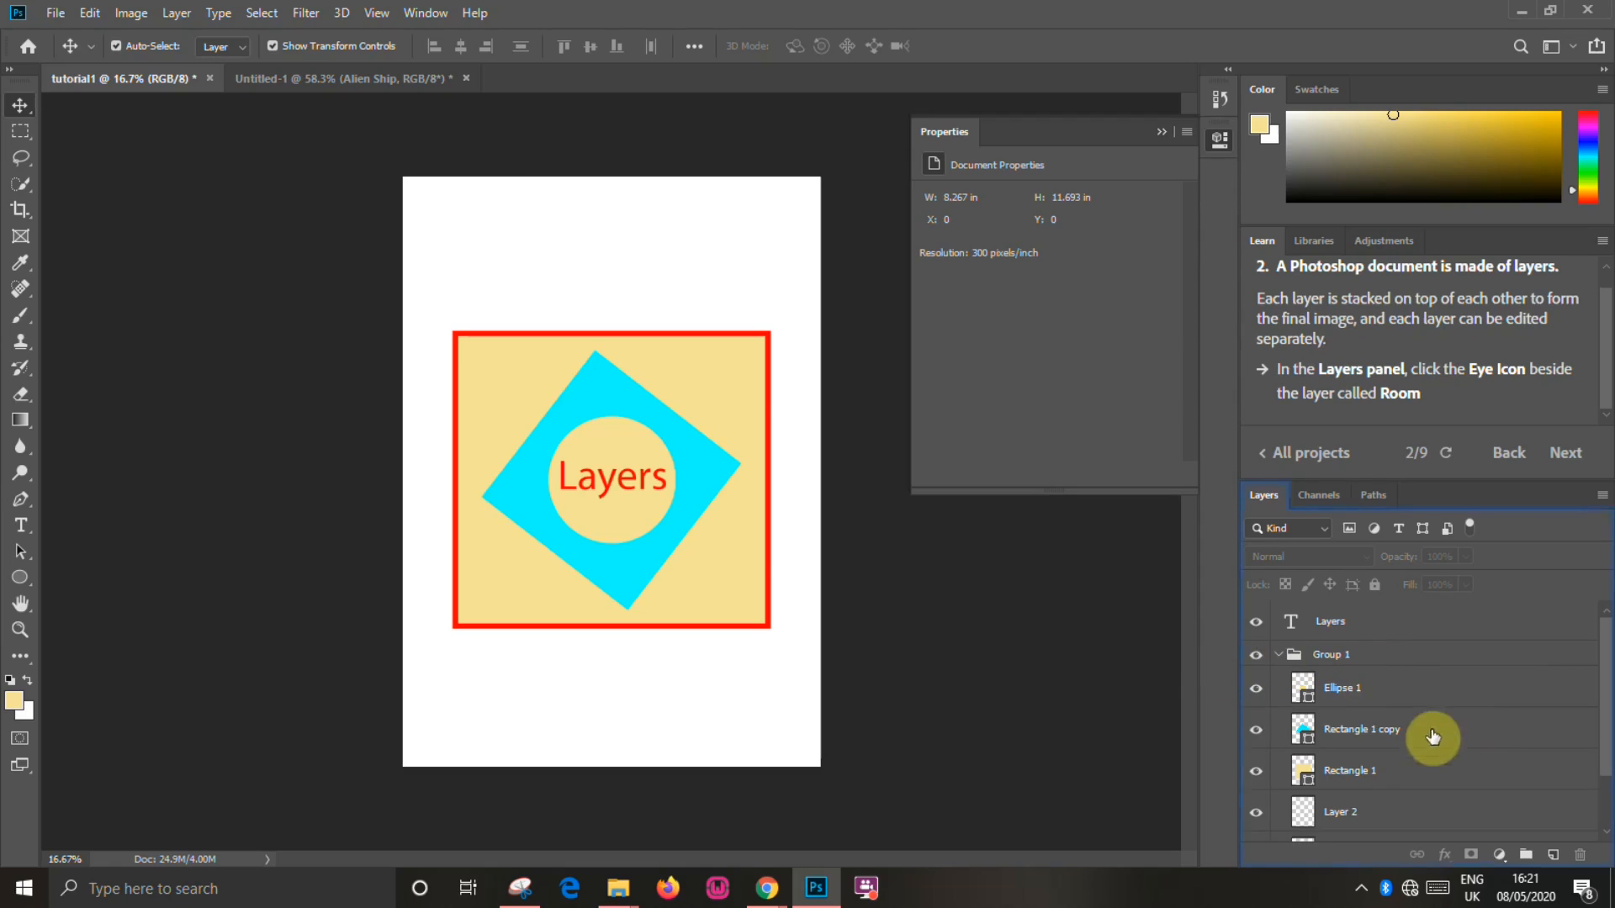
pyautogui.scroll(-2, 1373, 707)
pyautogui.moveTo(1374, 730); pyautogui.dragTo(1355, 622)
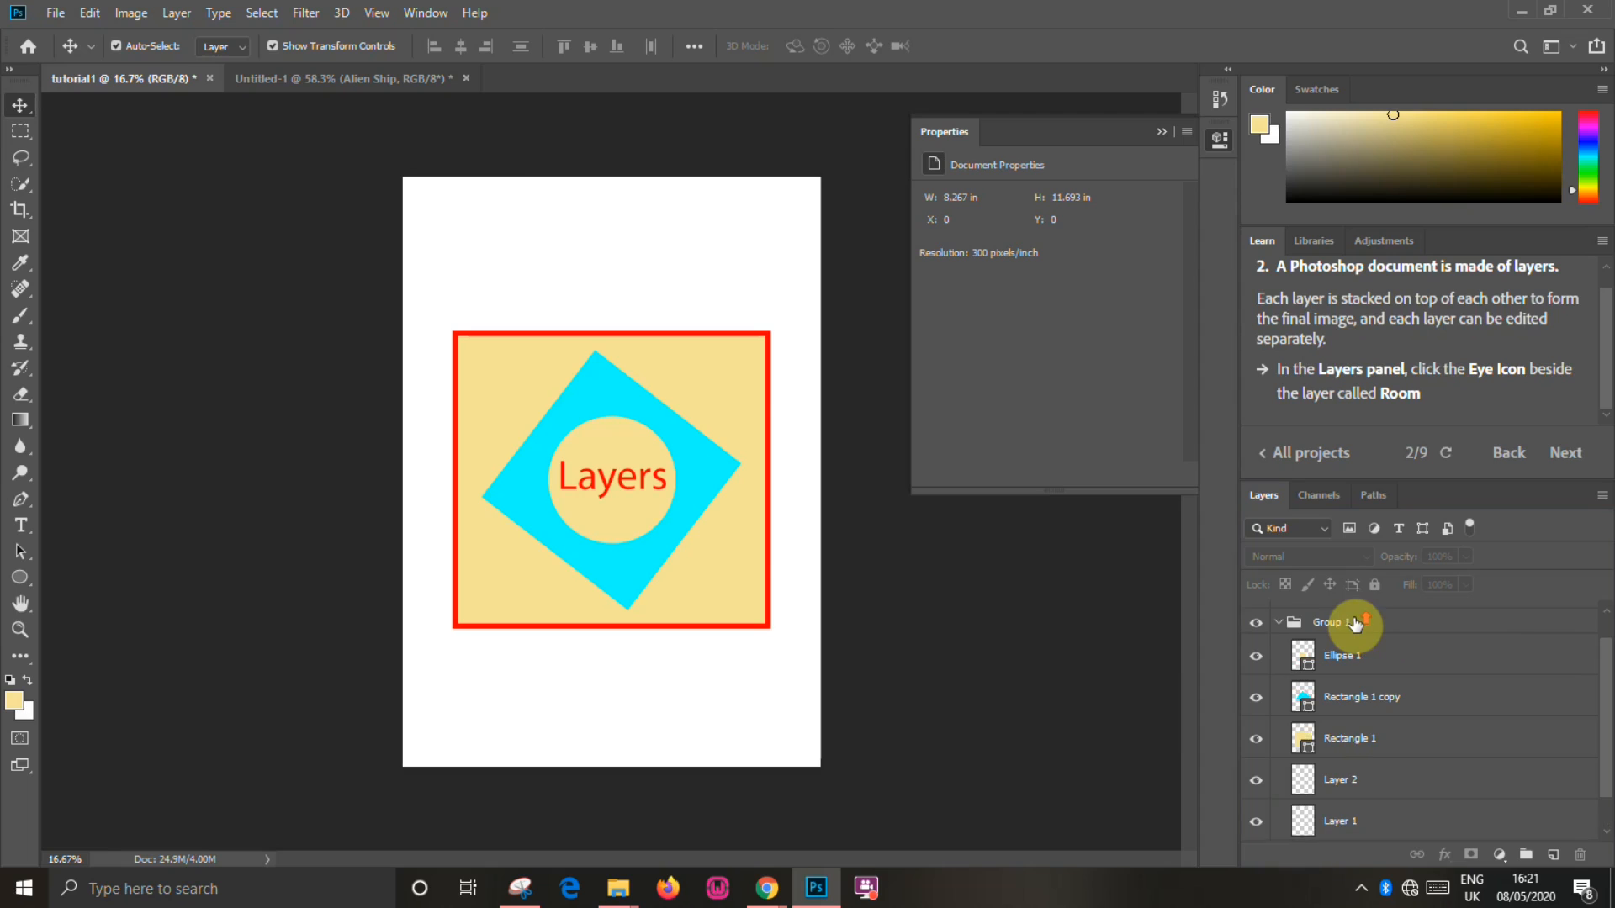
pyautogui.click(1338, 657)
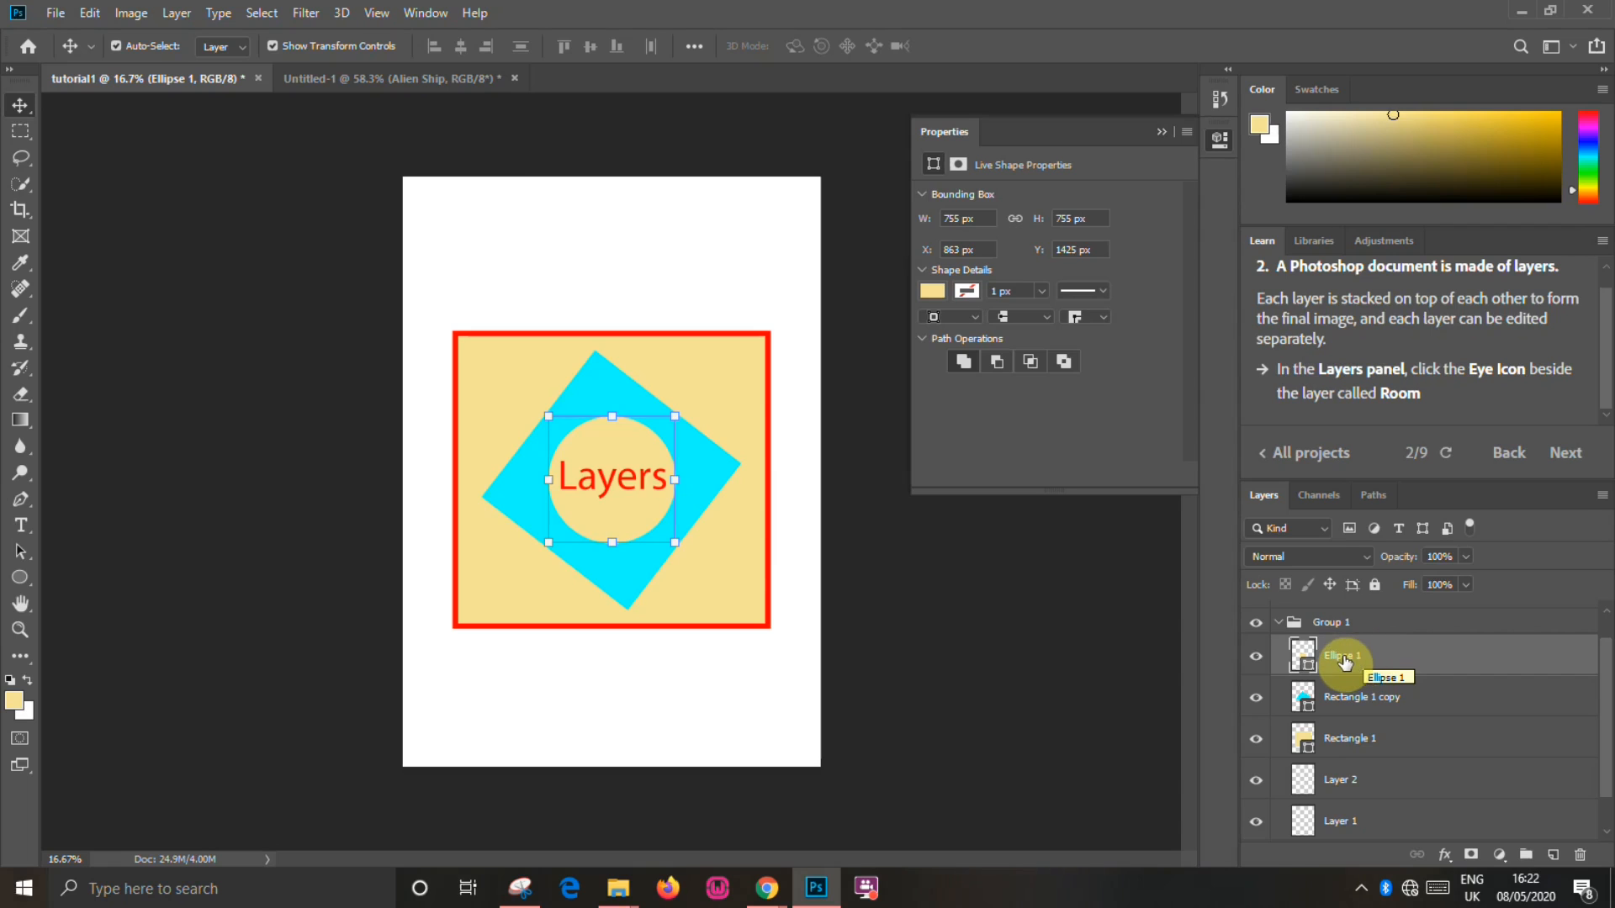
pyautogui.rightClick(1360, 656)
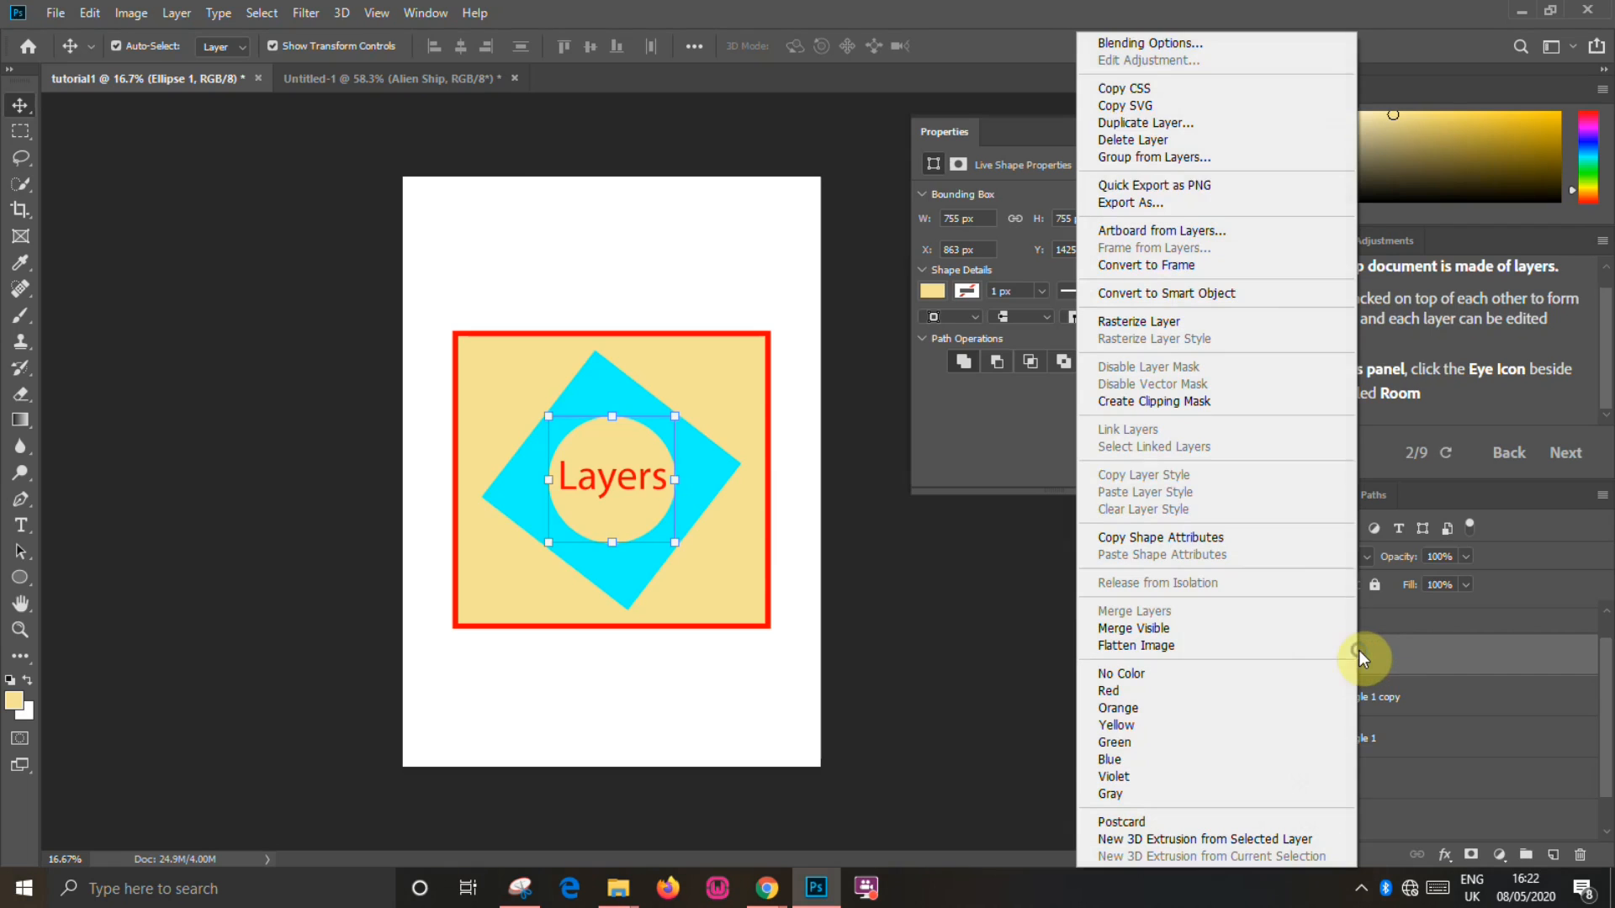
pyautogui.click(1131, 47)
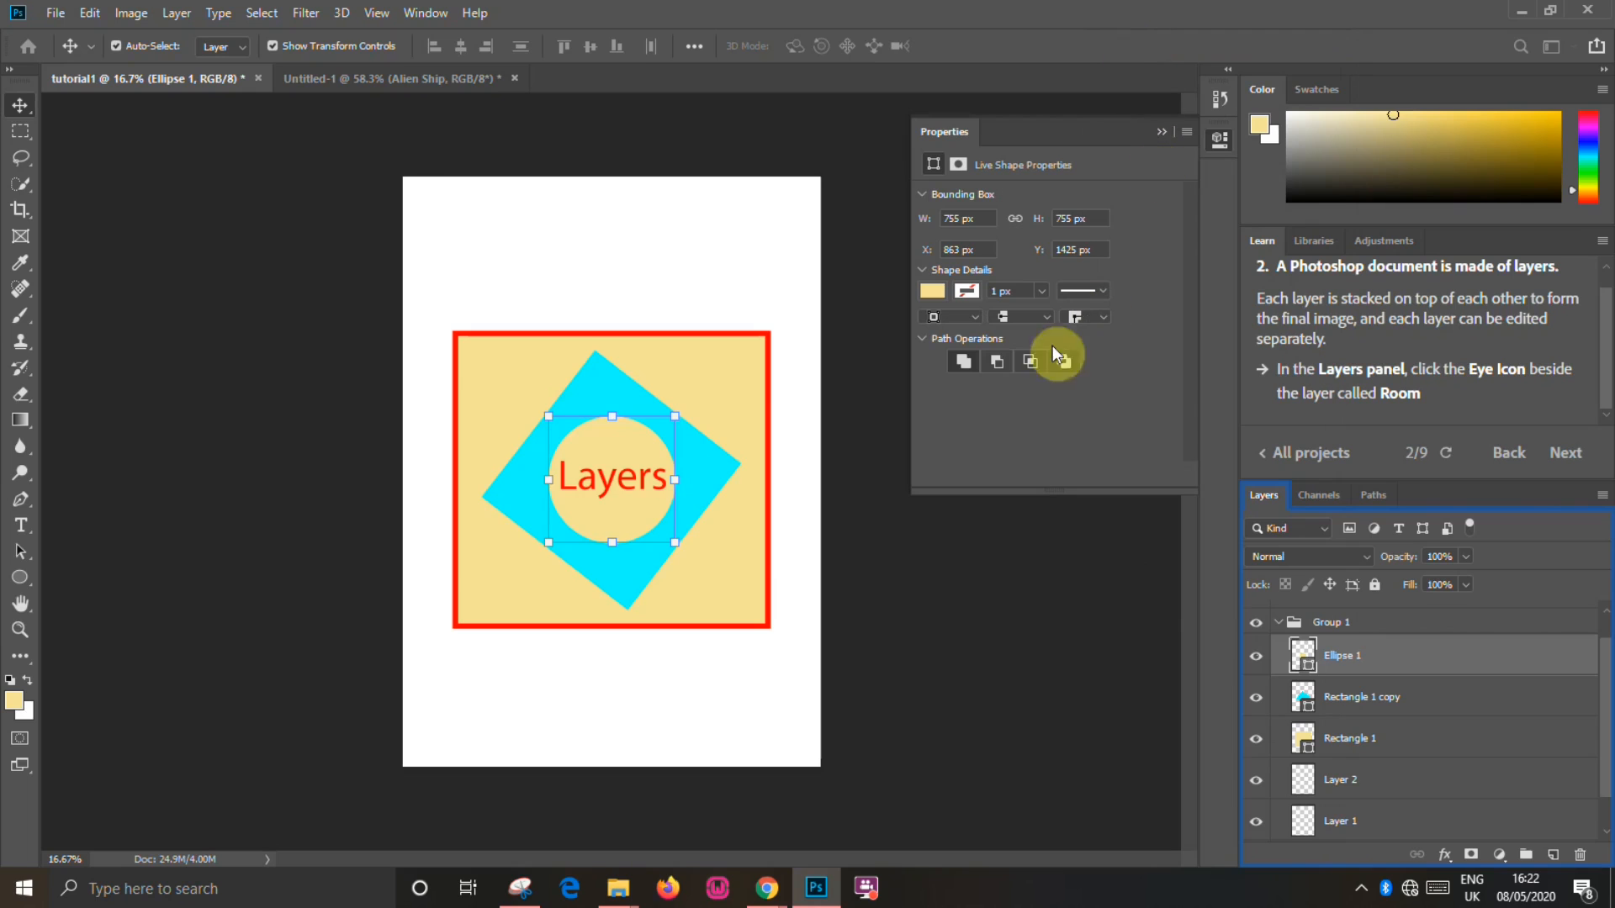
pyautogui.moveTo(654, 103); pyautogui.dragTo(1005, 111)
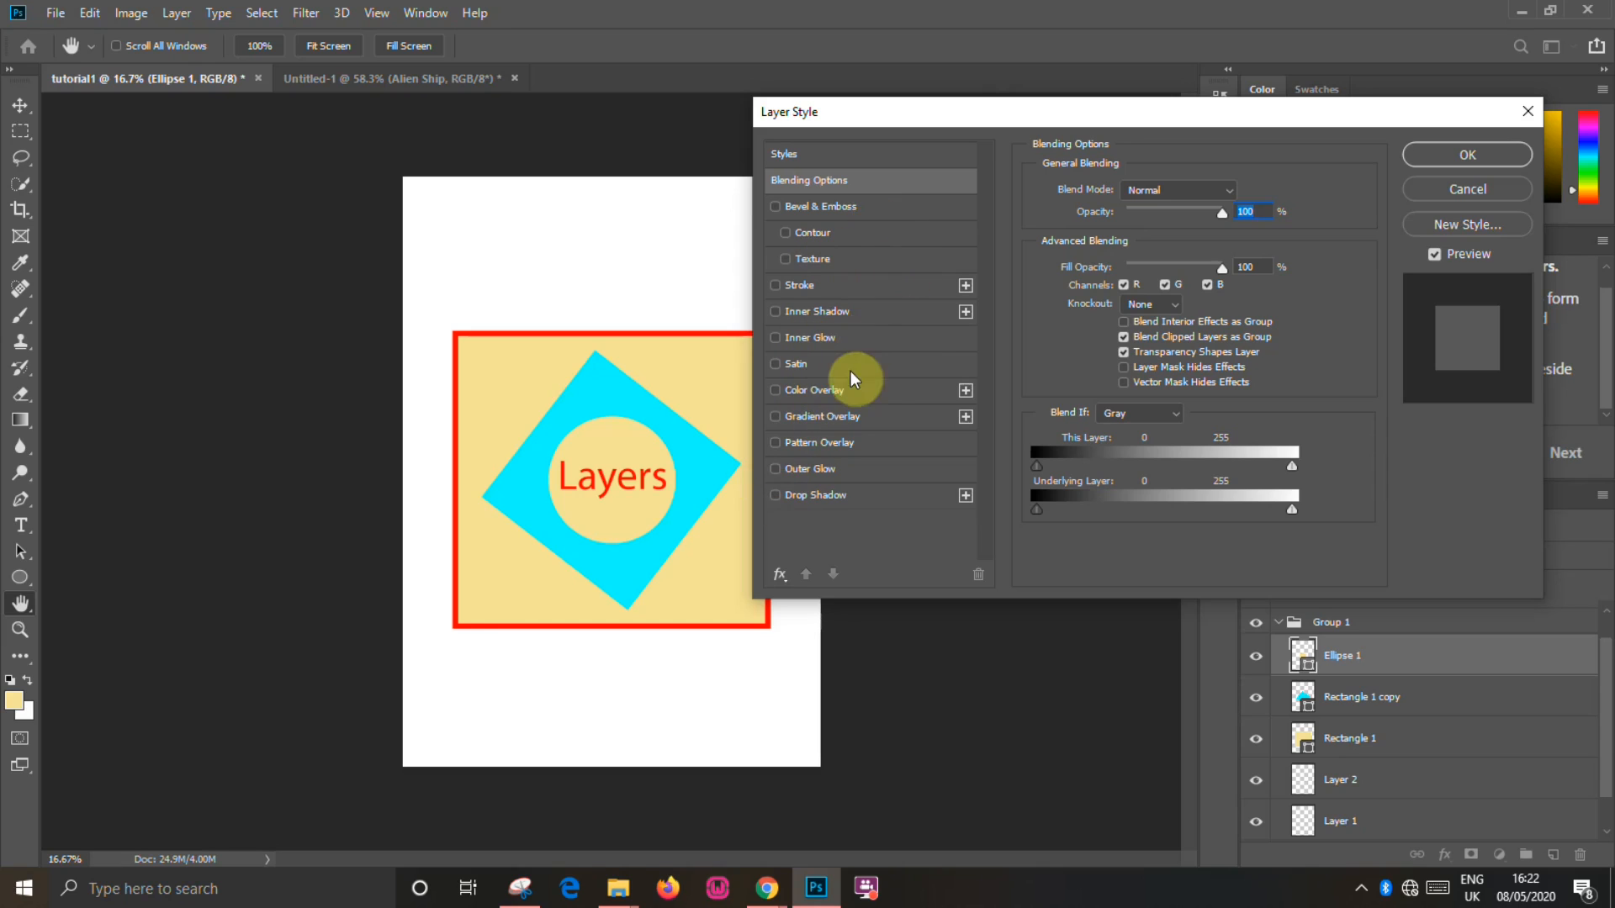
pyautogui.click(816, 417)
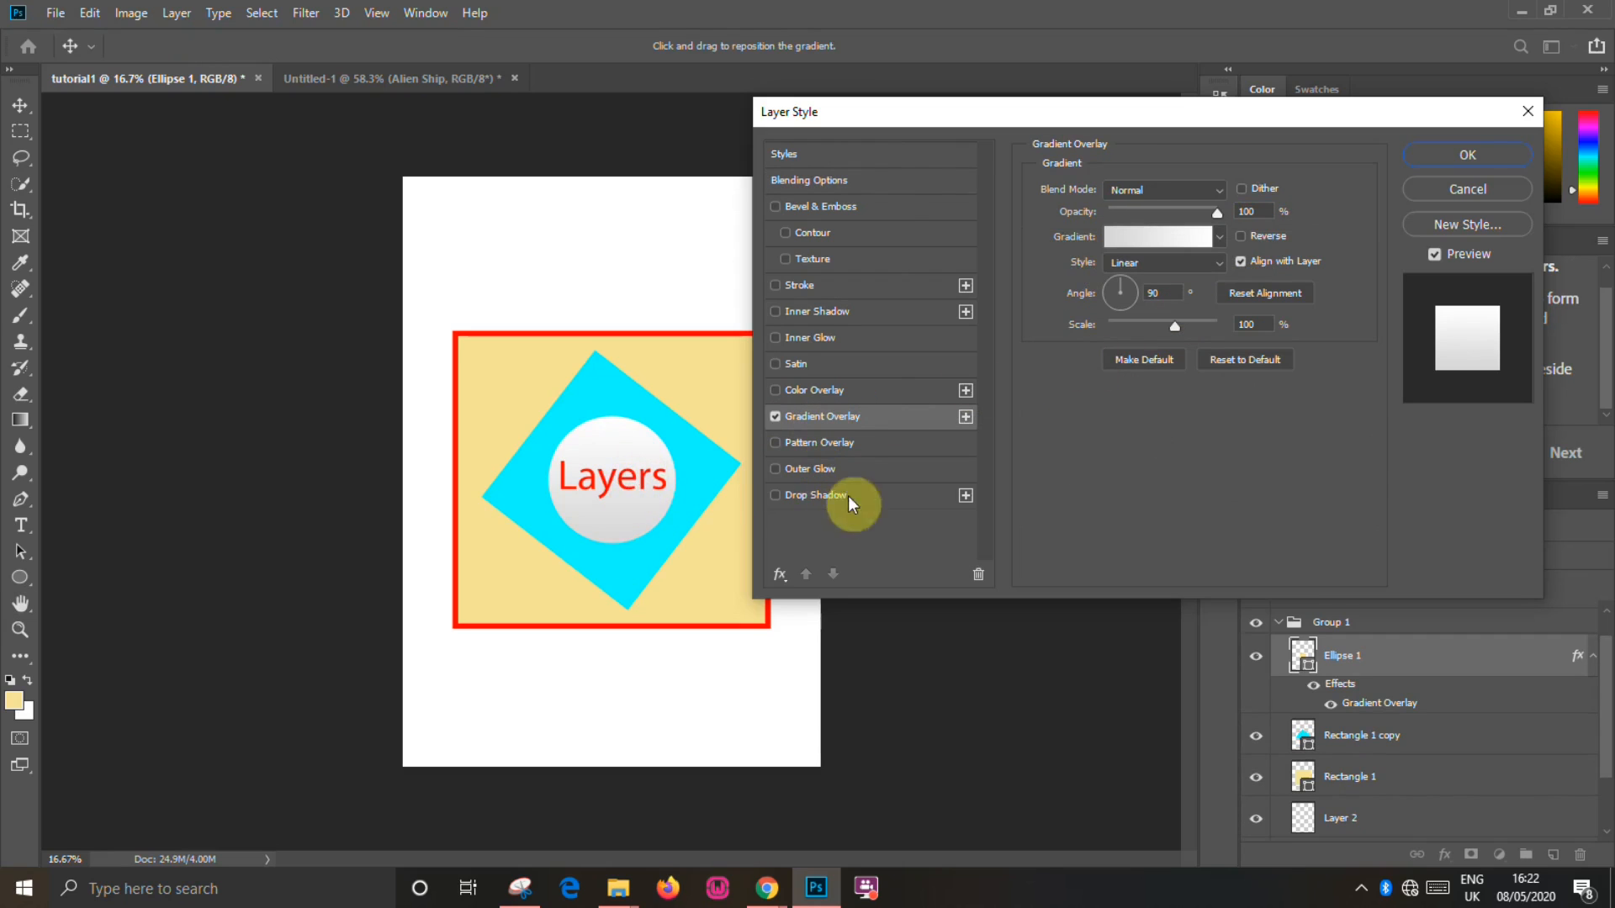
# Set the overlay gradient's stop at location 0% to red (ff0000), sampled from the outer rectangle's stroke
pyautogui.click(1153, 237)
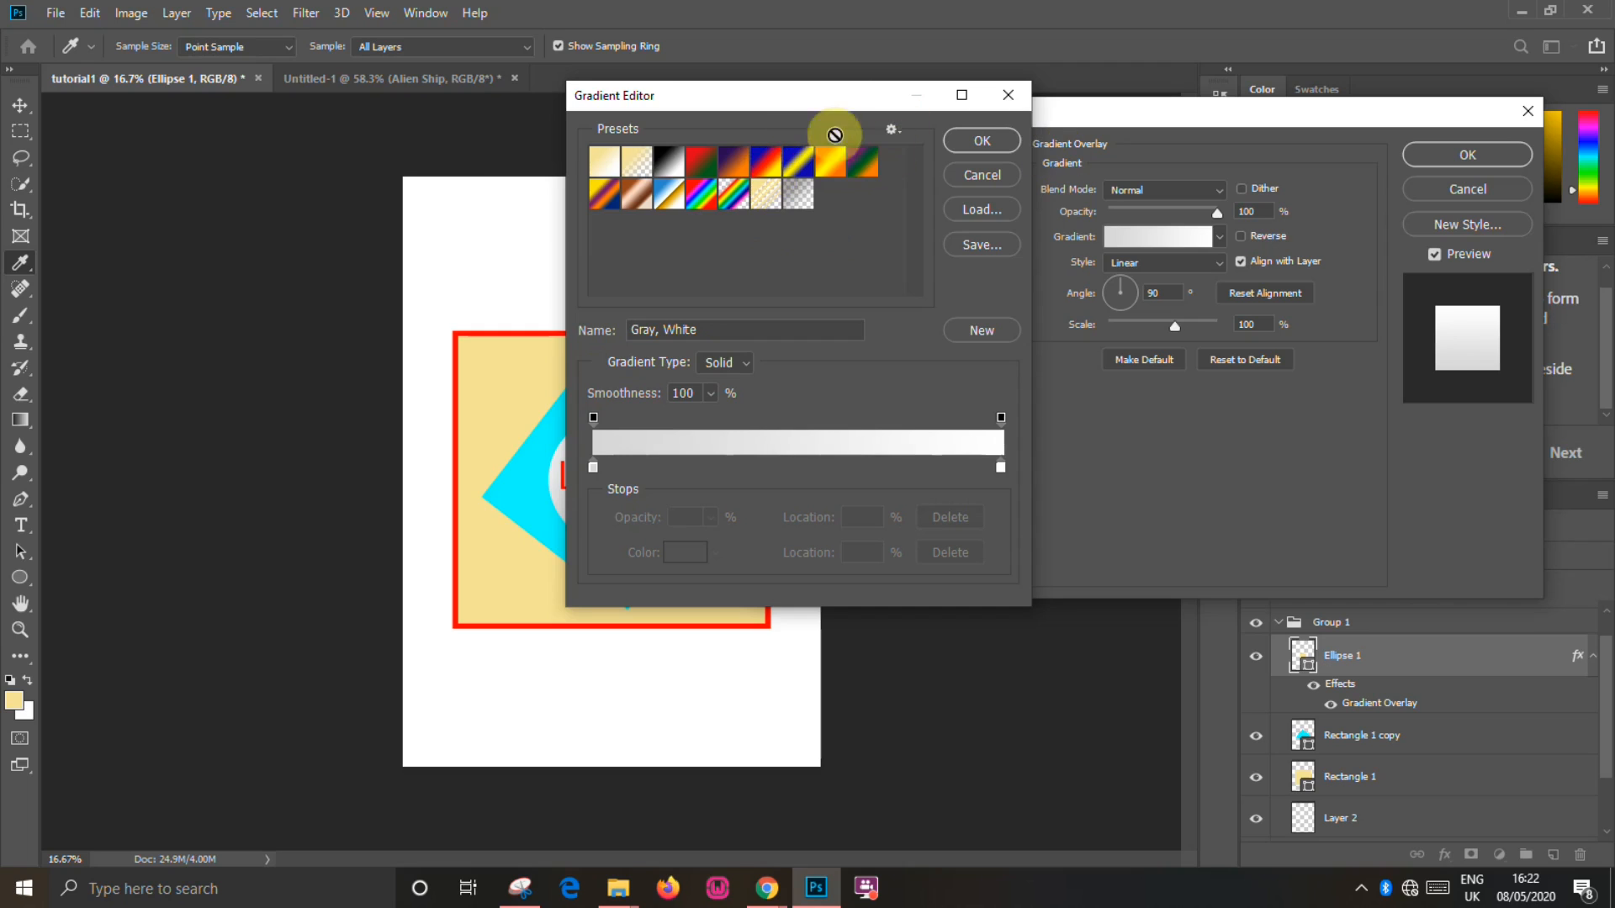
pyautogui.click(1023, 89)
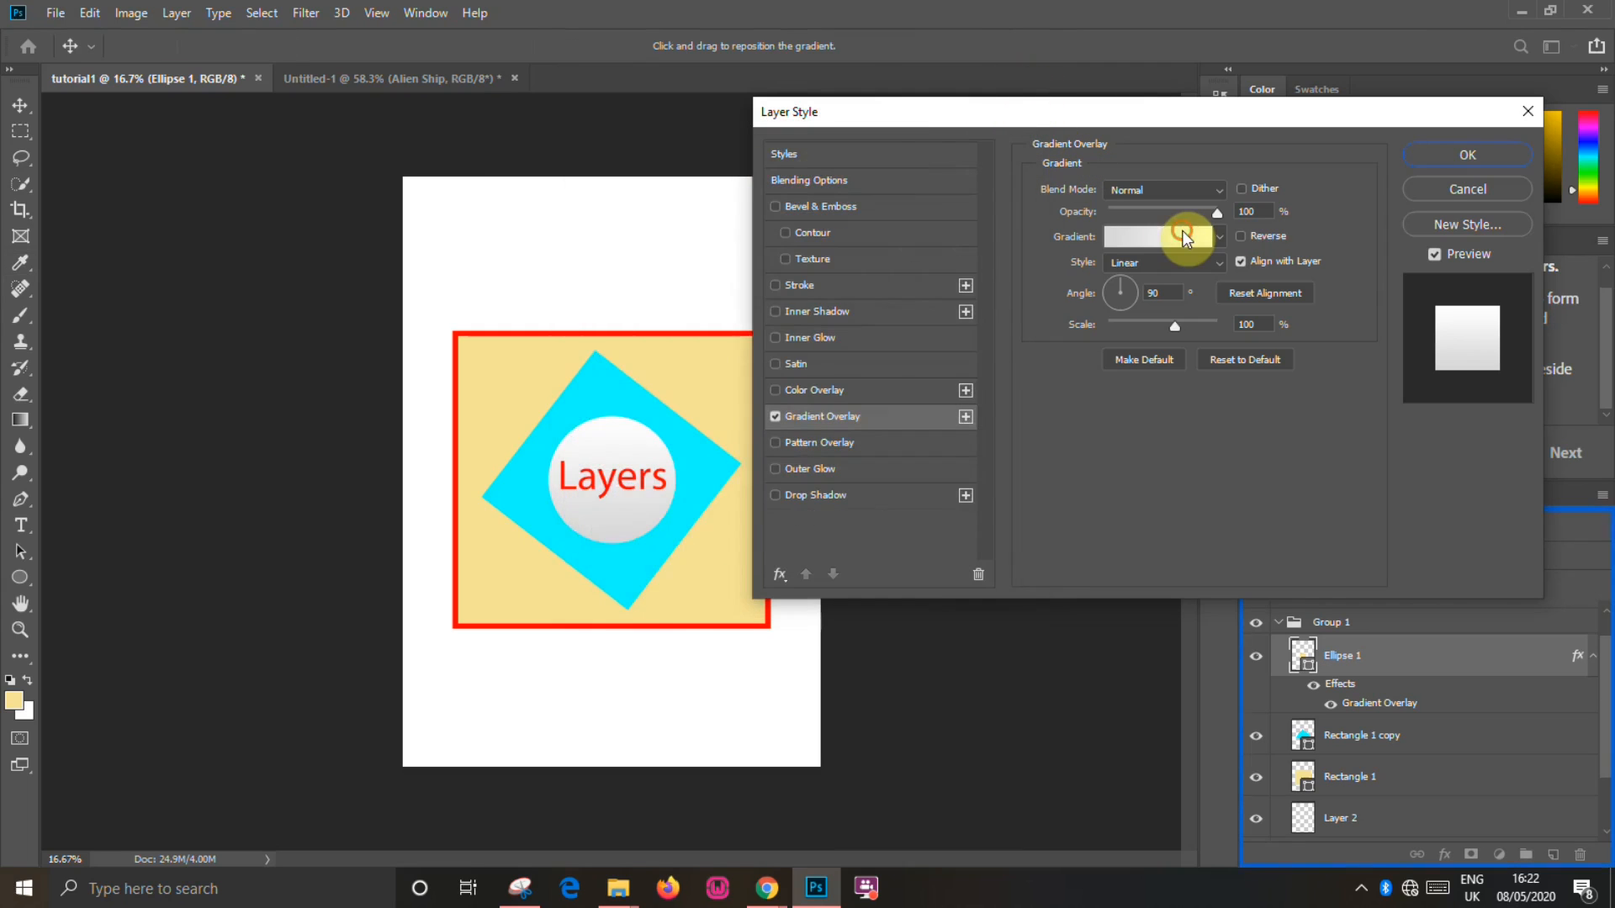
pyautogui.click(1181, 234)
pyautogui.moveTo(832, 98); pyautogui.dragTo(1020, 93)
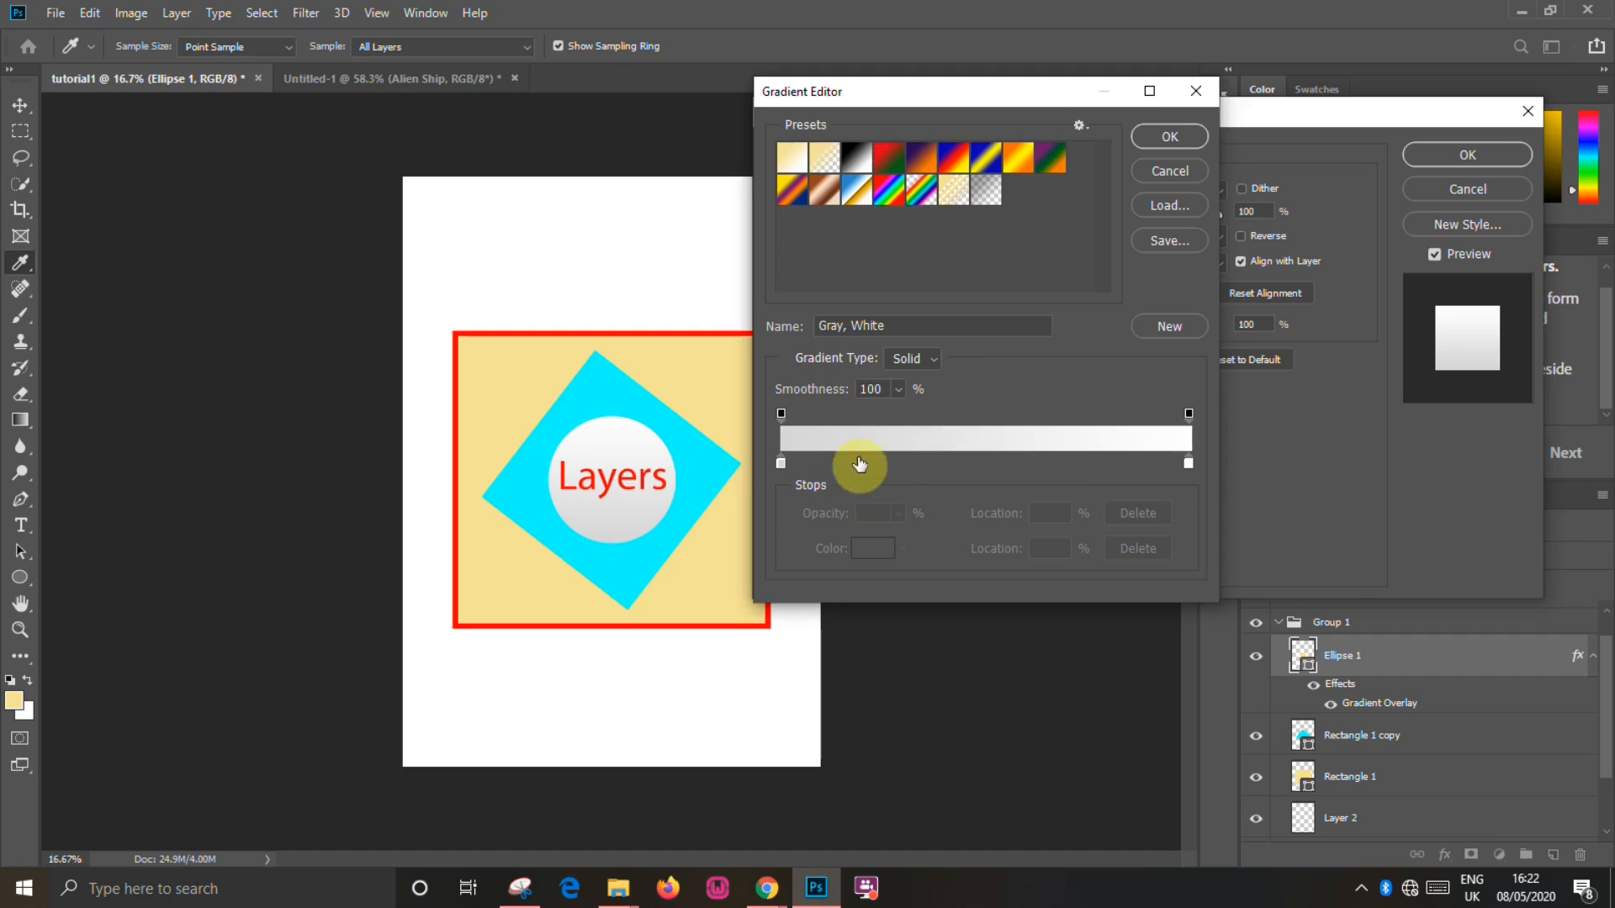
pyautogui.click(780, 463)
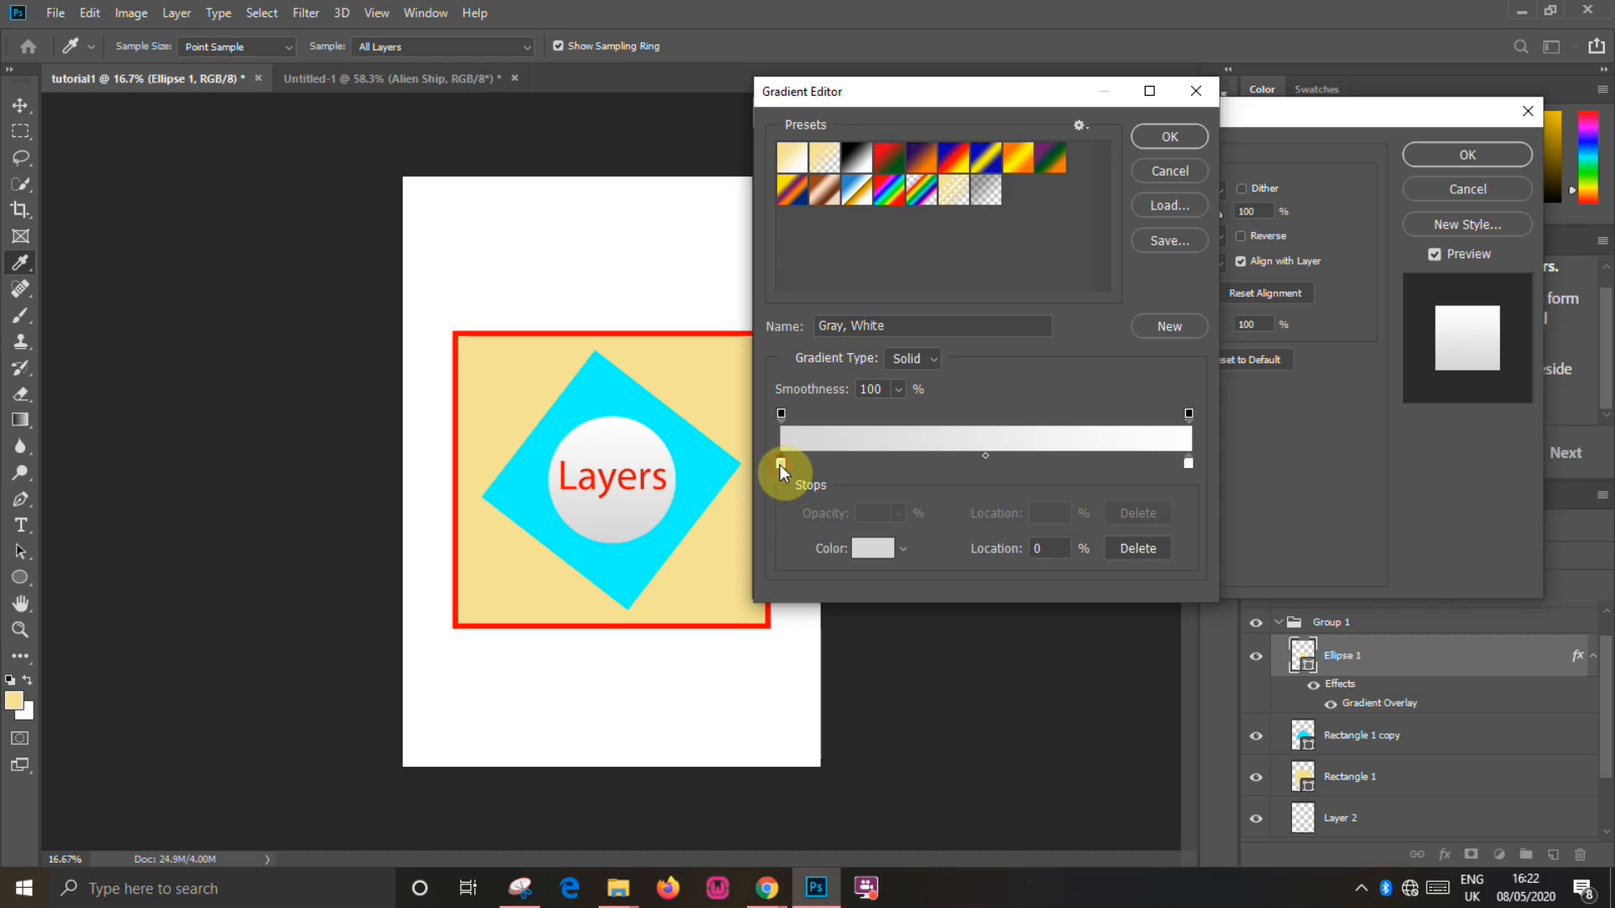
pyautogui.click(872, 552)
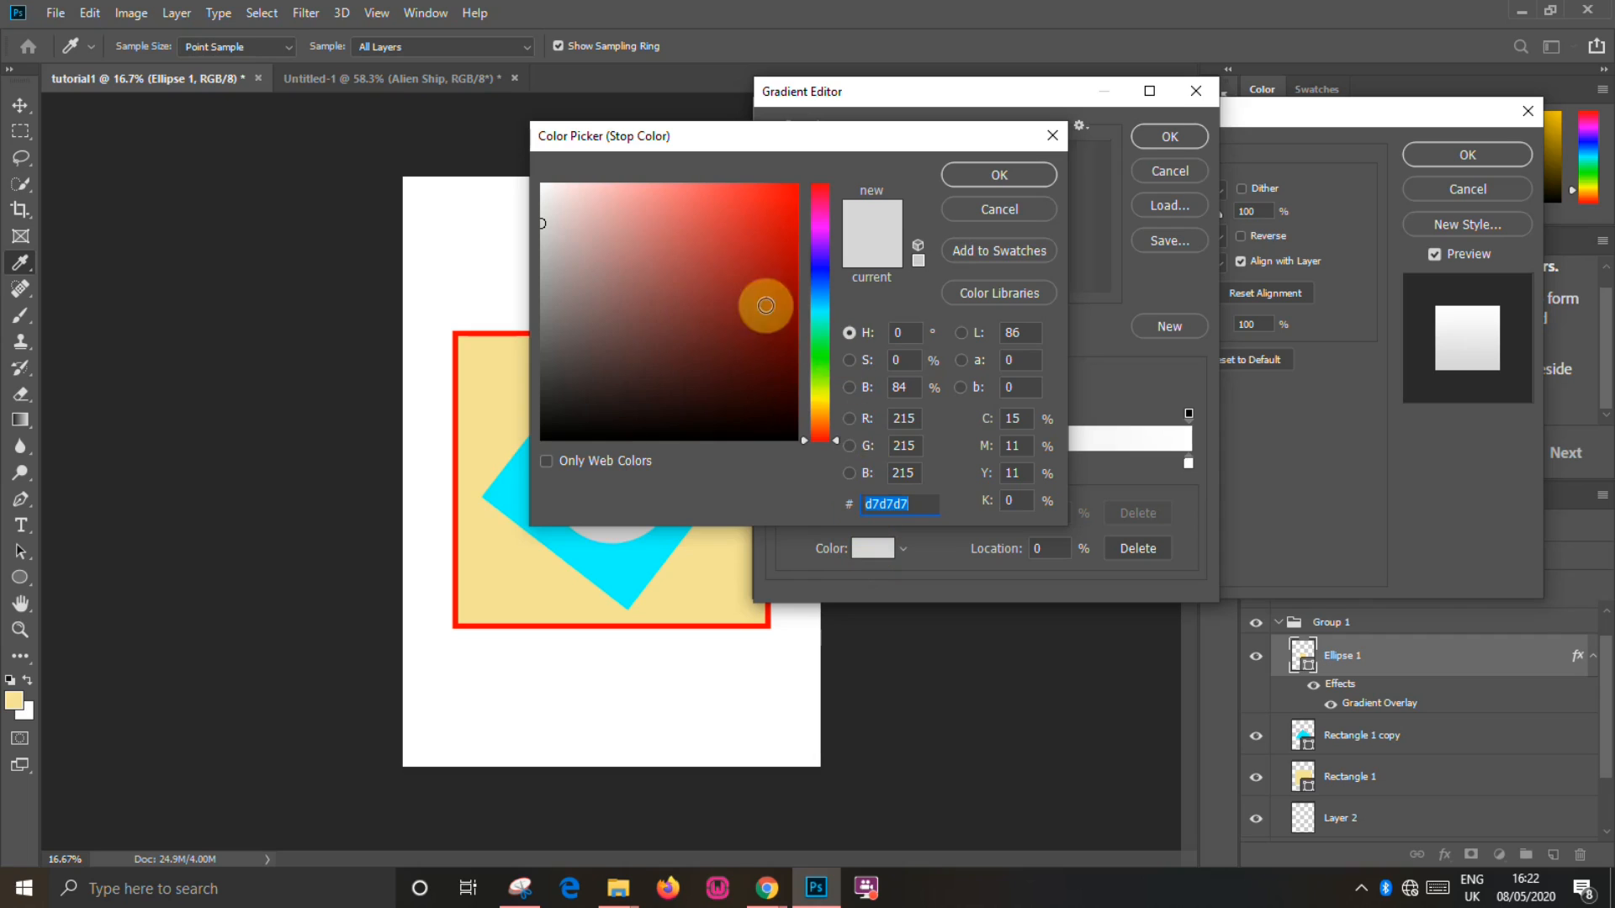
pyautogui.click(465, 368)
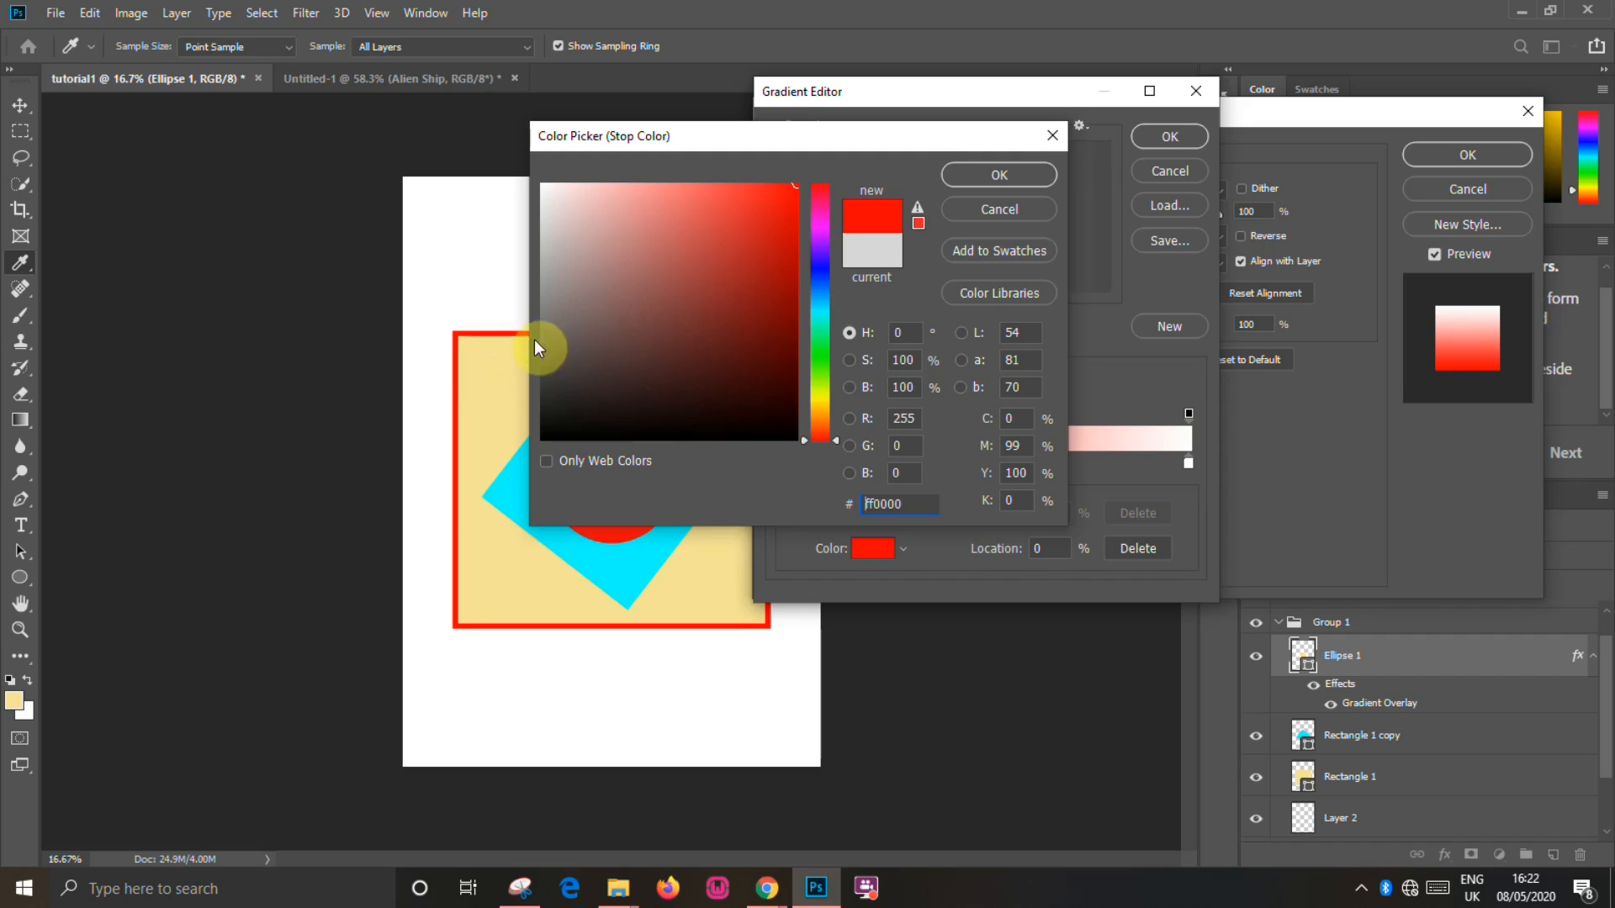
pyautogui.click(1023, 176)
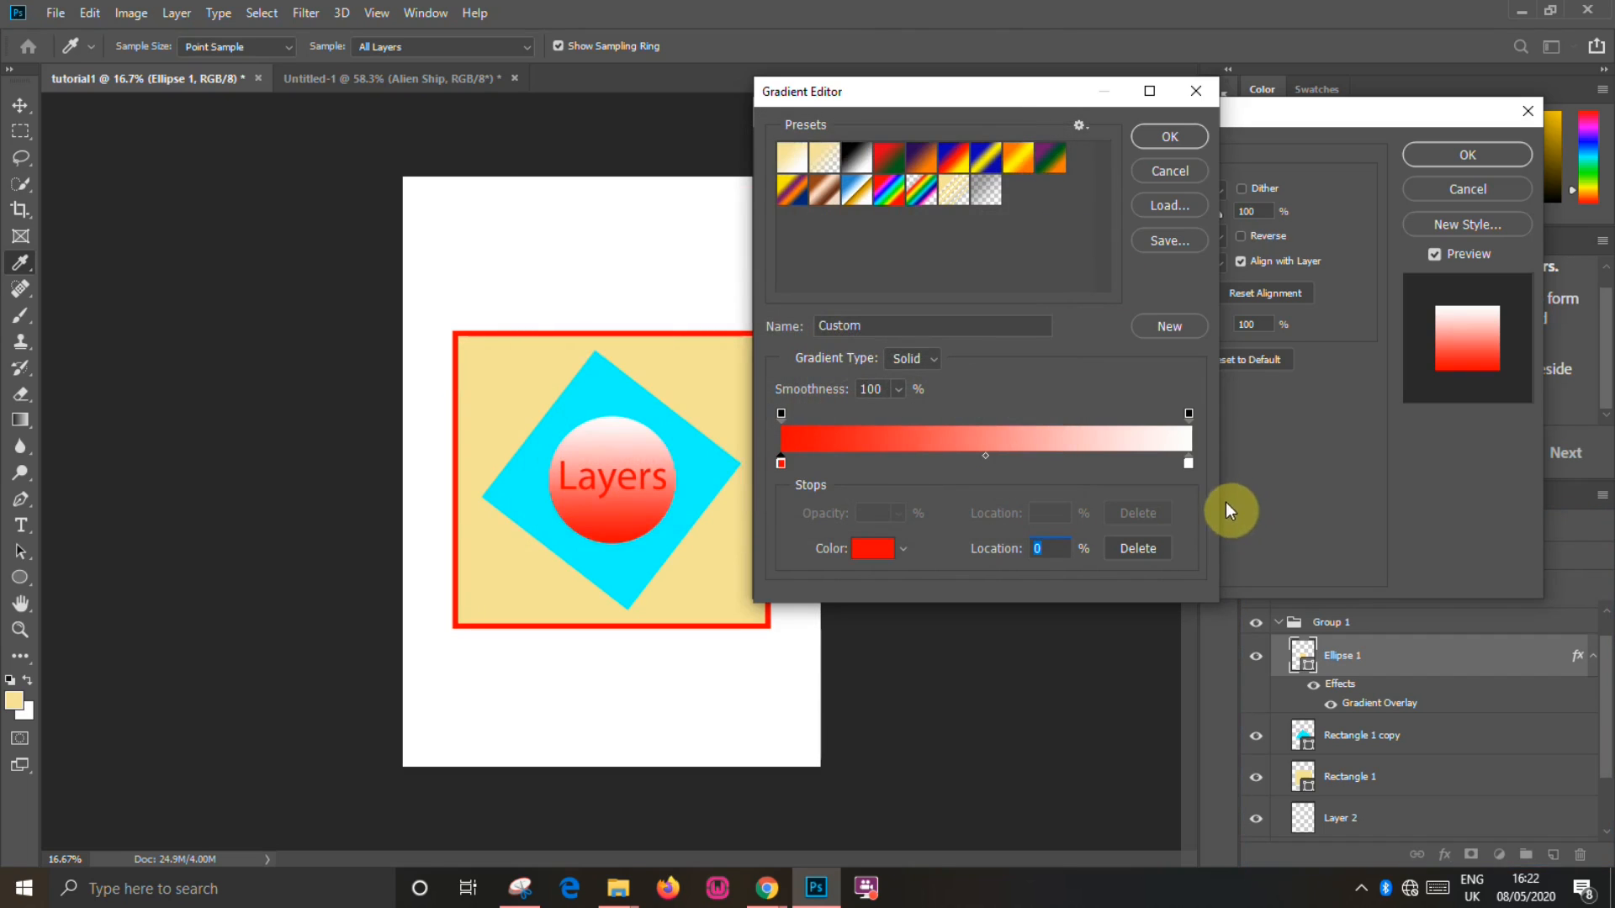
# Set the gradient's stop at location 100% to pale yellow (f6e396), matching the outer rectangle's fill, and apply the layer style
pyautogui.click(1187, 461)
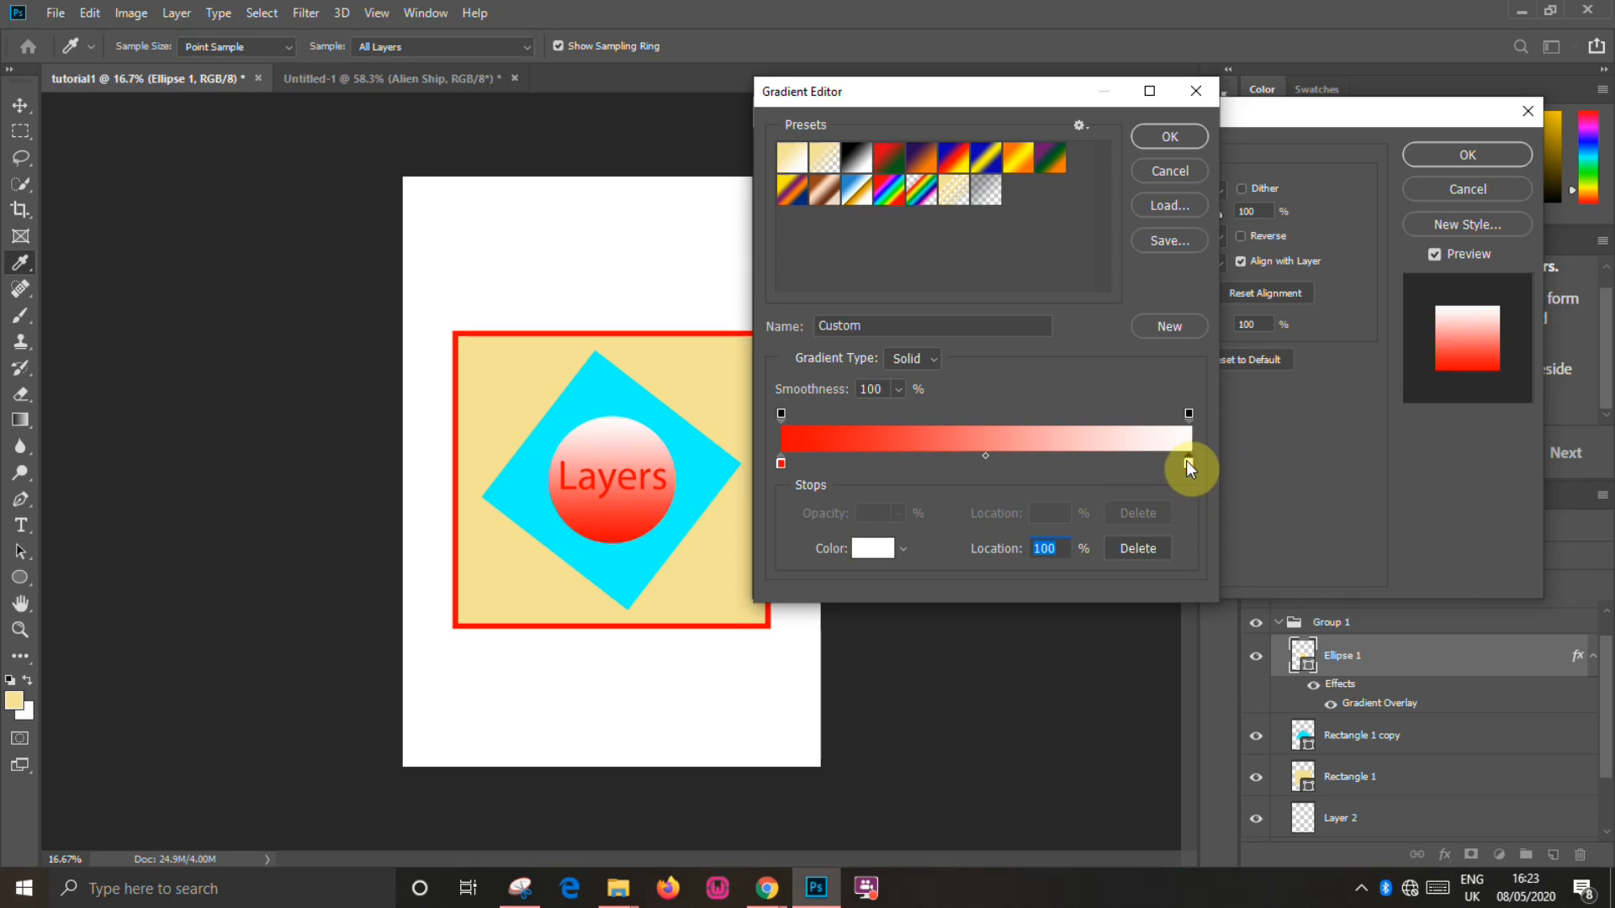
pyautogui.click(875, 549)
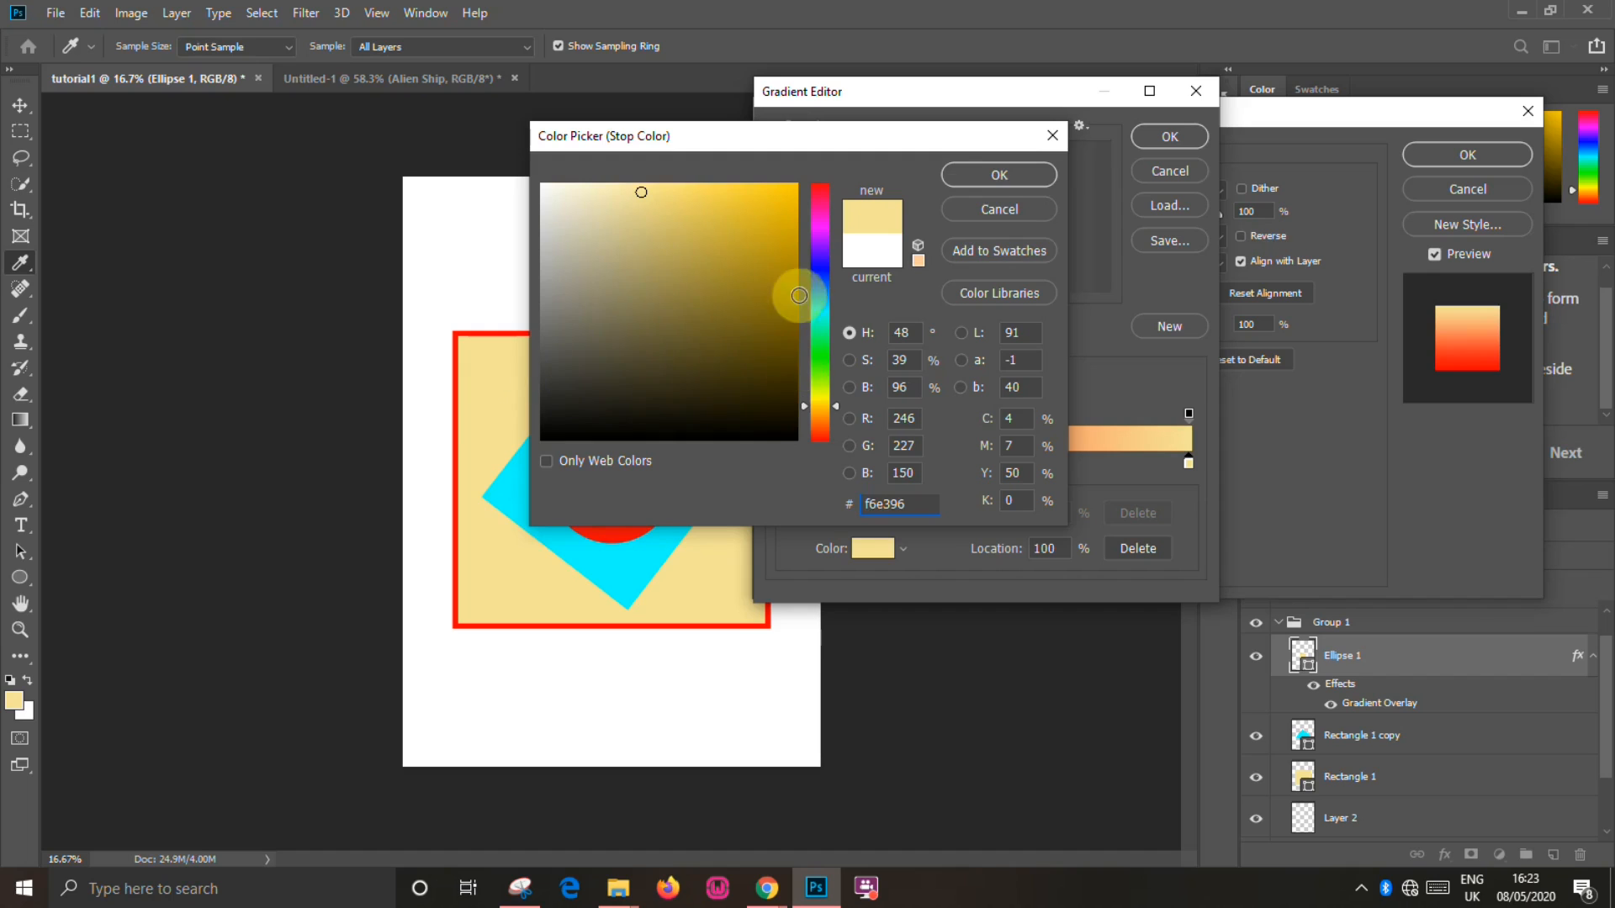
pyautogui.click(982, 173)
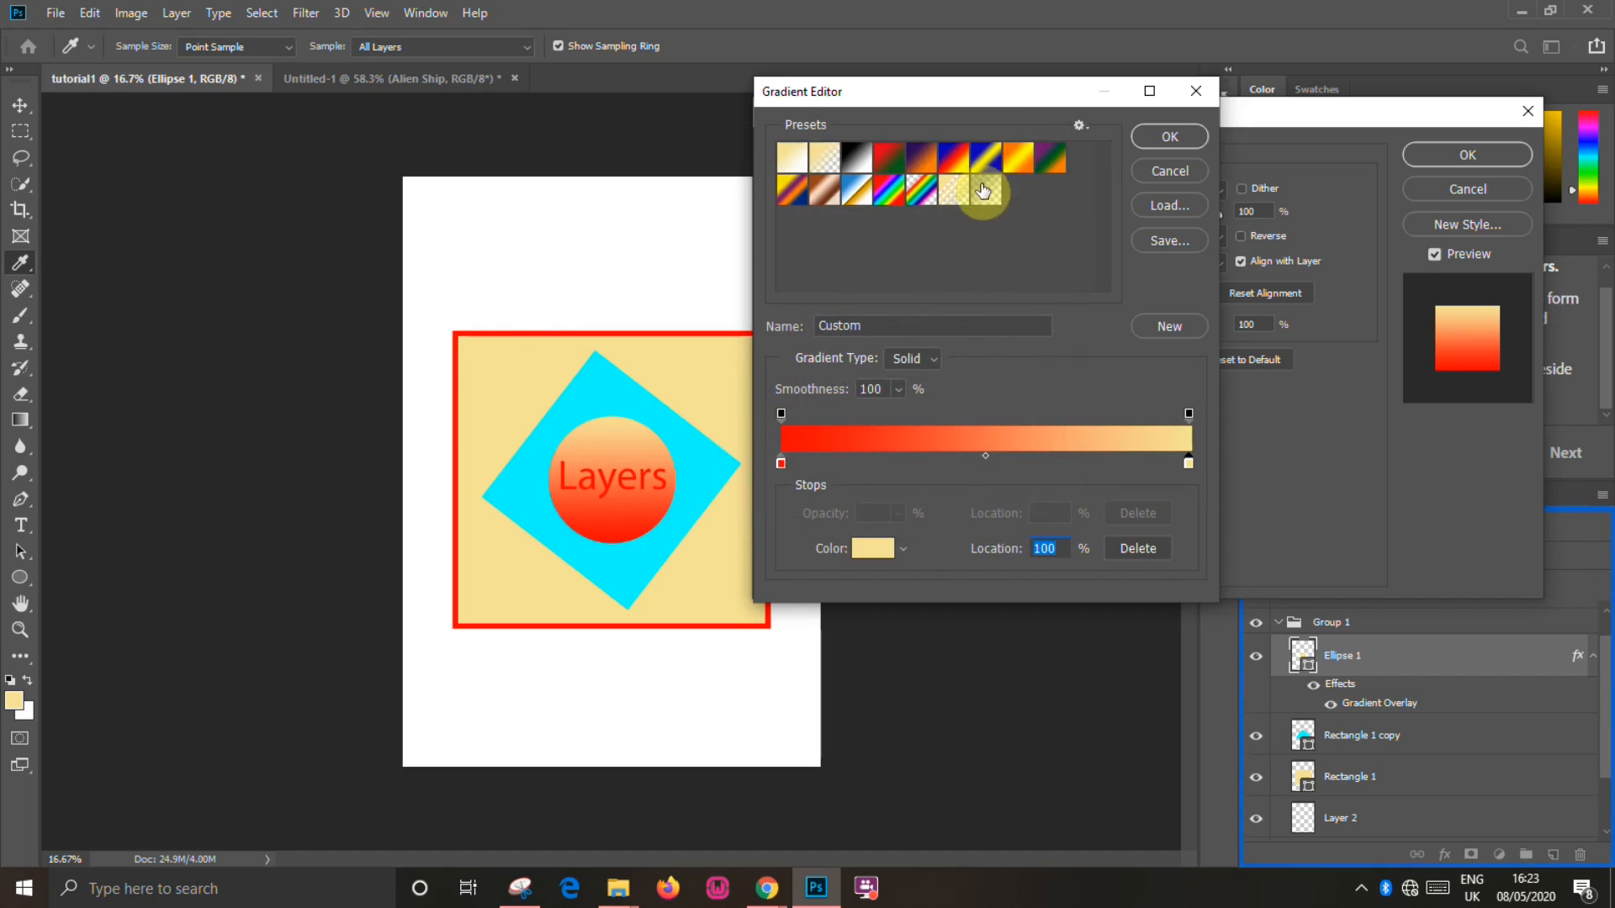
pyautogui.click(1153, 138)
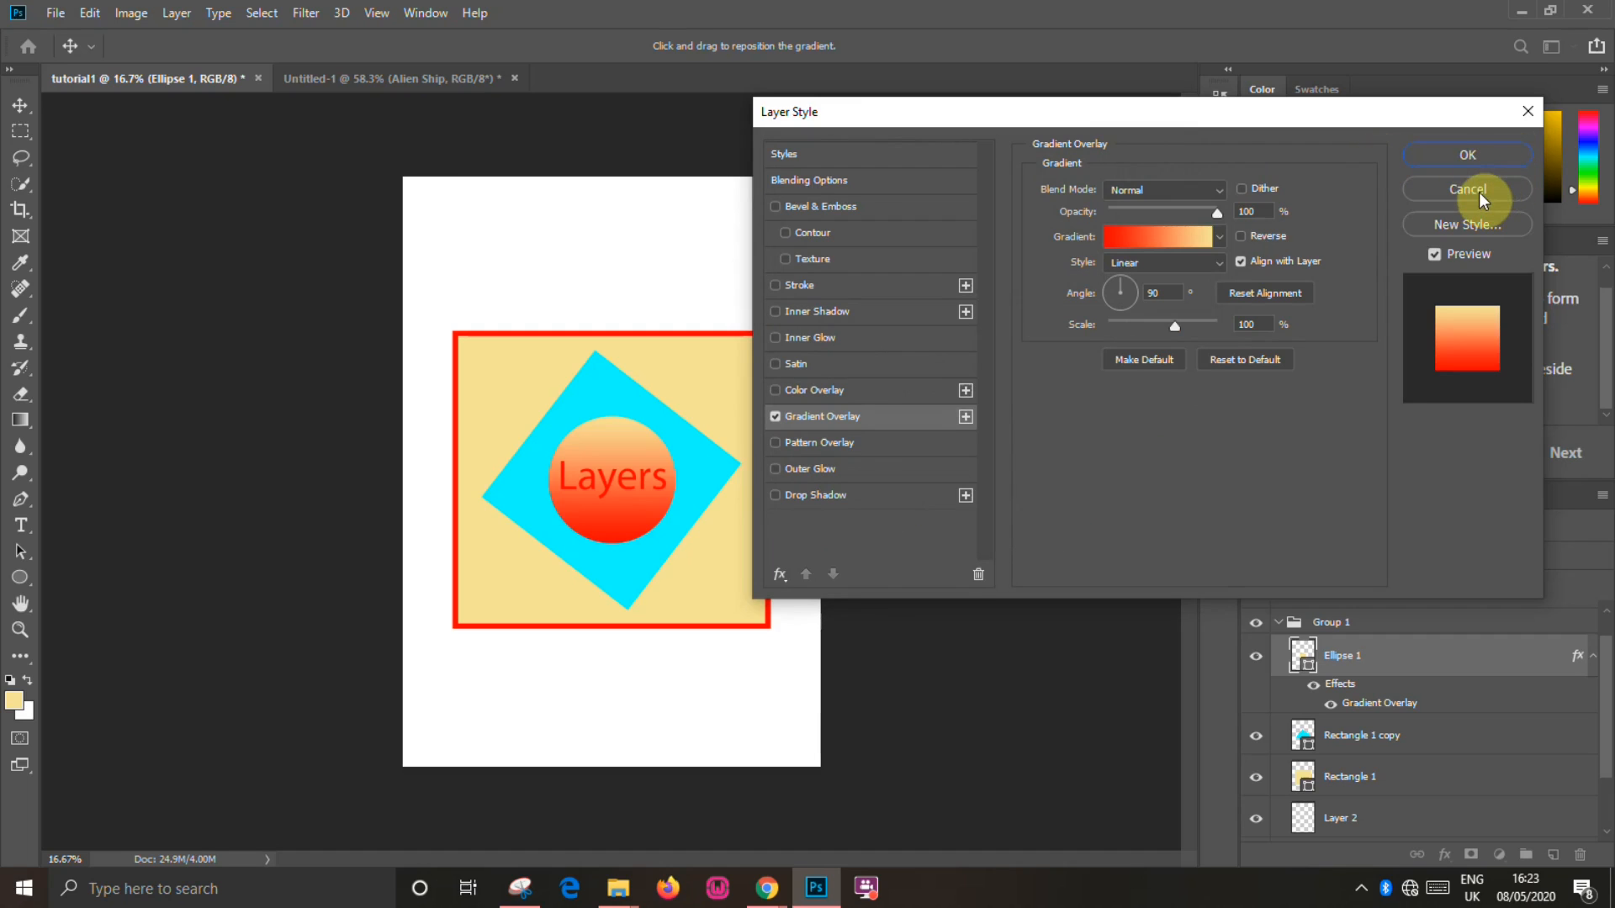
pyautogui.click(1469, 156)
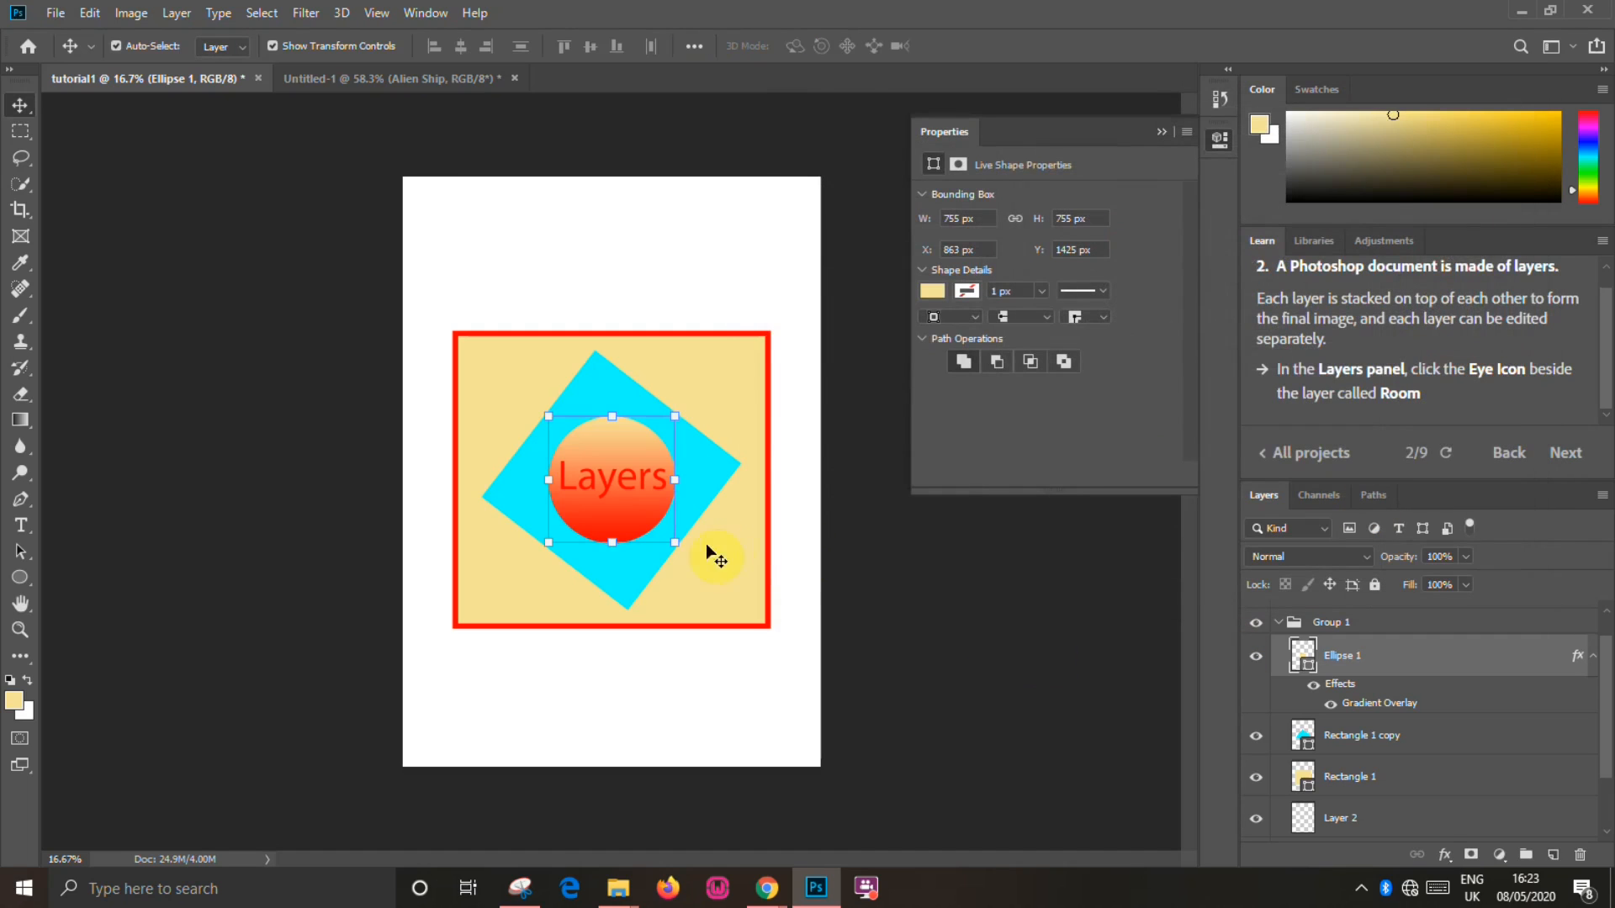
pyautogui.click(959, 610)
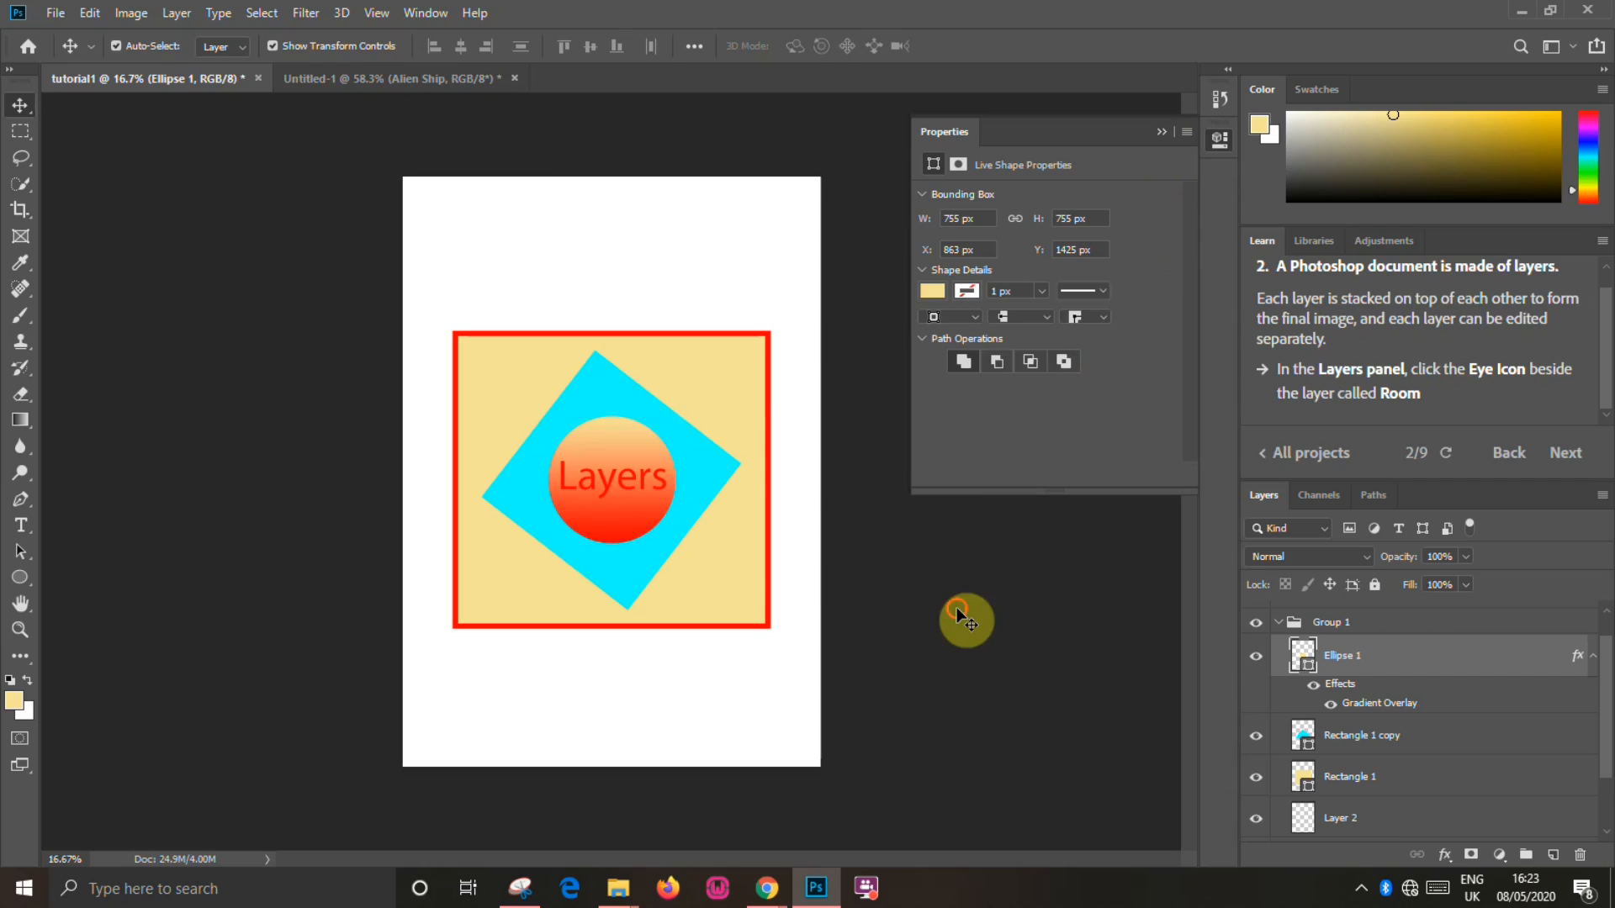
# Collapse the Ellipse 1 layer's effects list and add a Stroke effect to Layer 1 through its blending options
pyautogui.click(1592, 657)
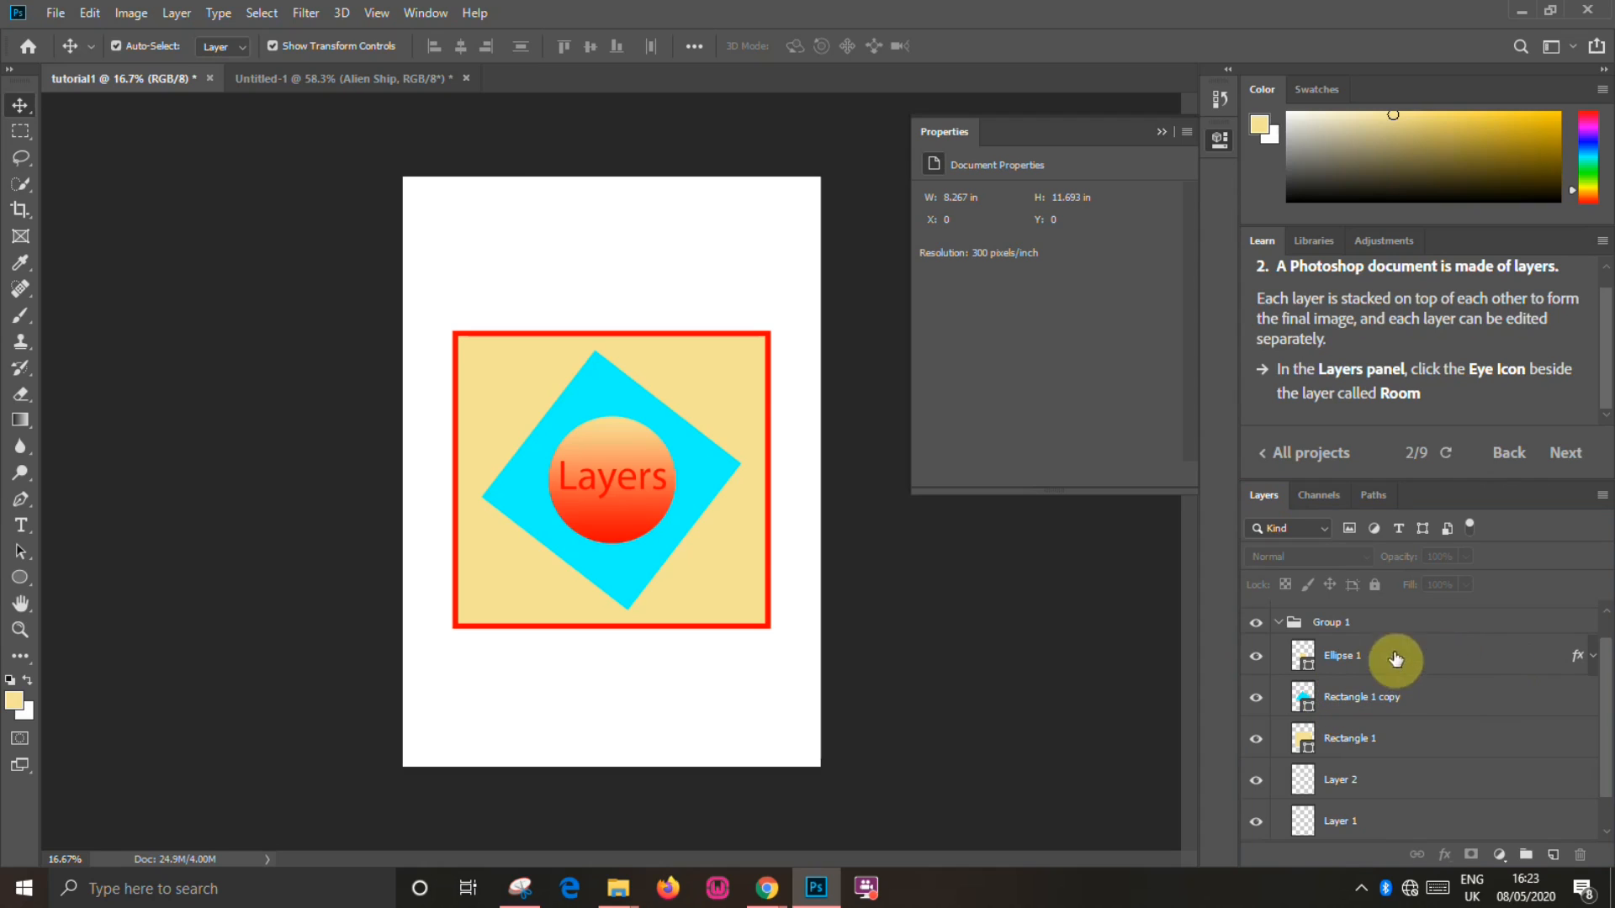
pyautogui.scroll(-1, 1413, 759)
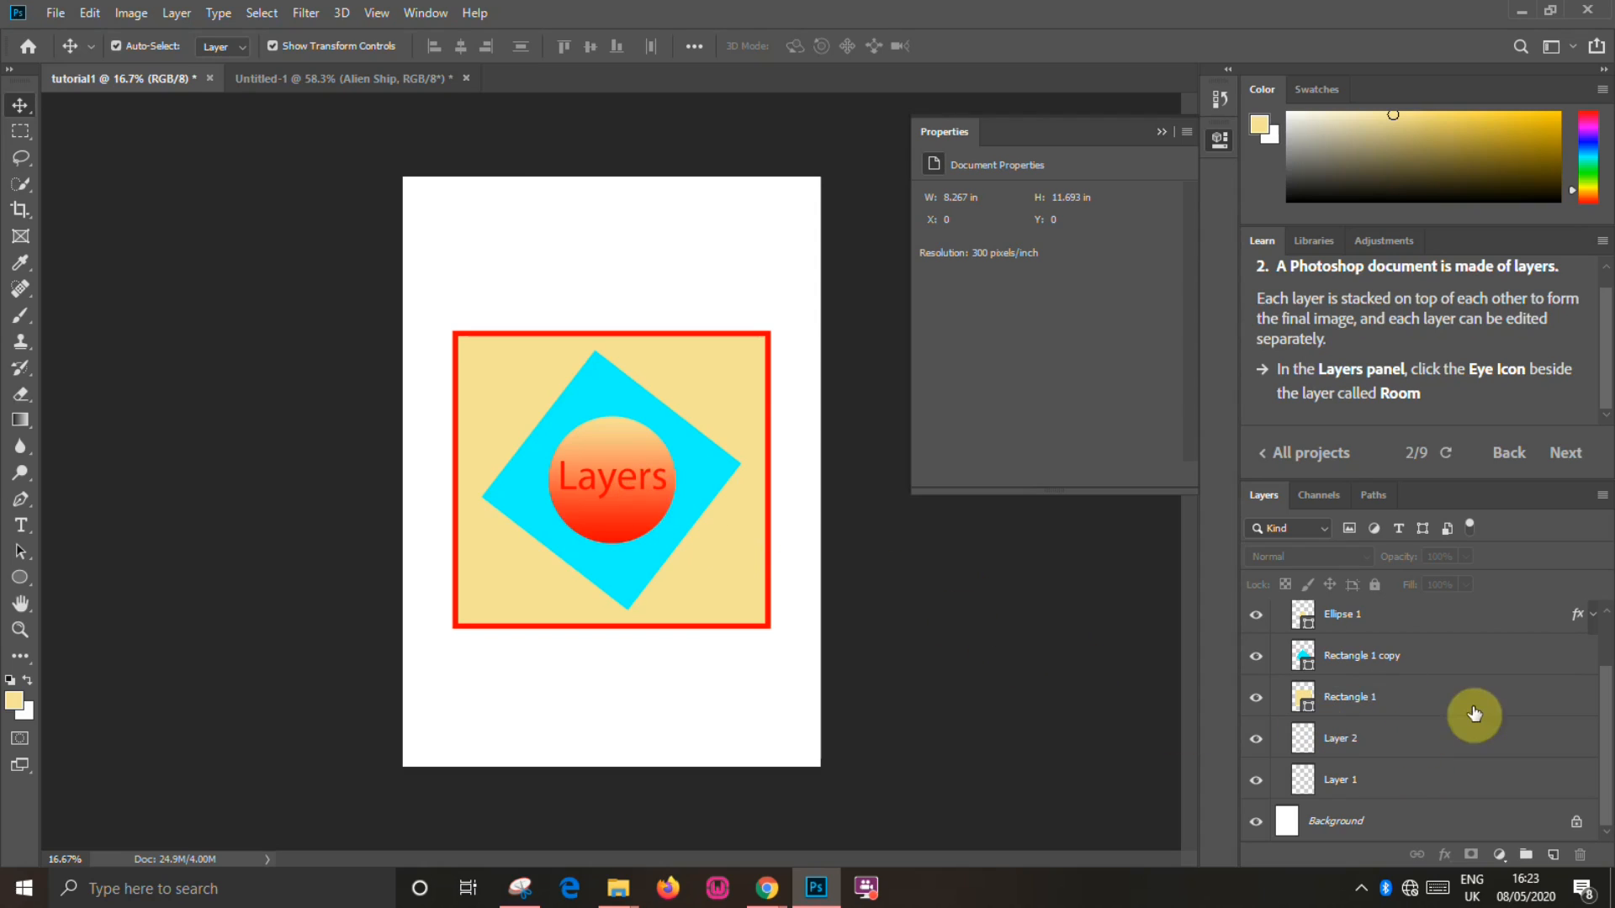
pyautogui.click(1379, 779)
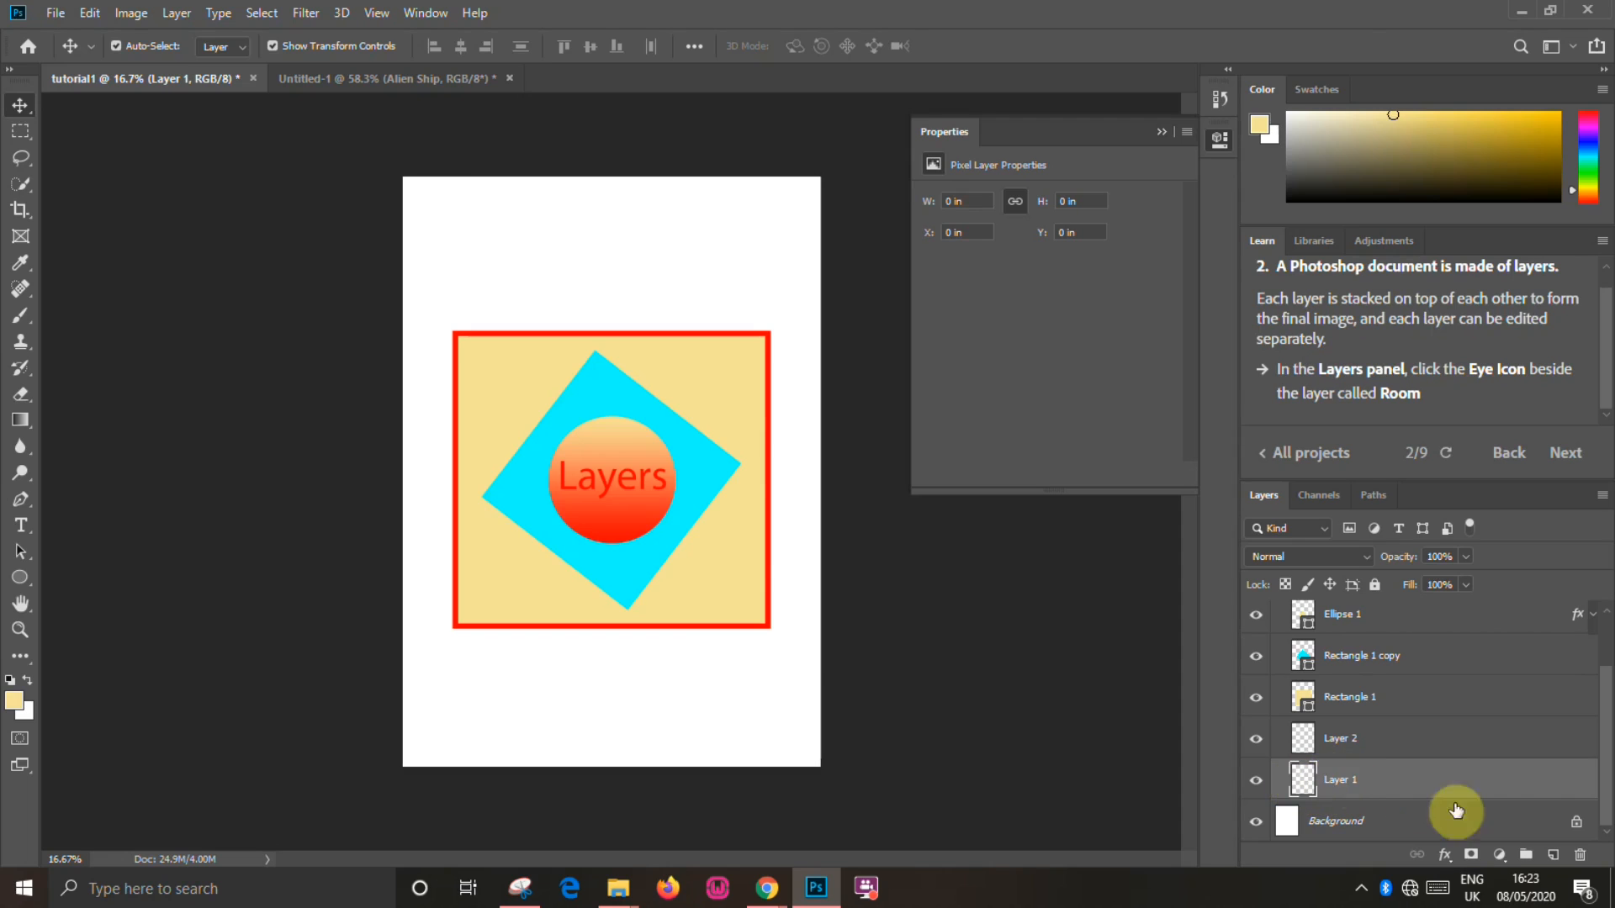
pyautogui.rightClick(1358, 781)
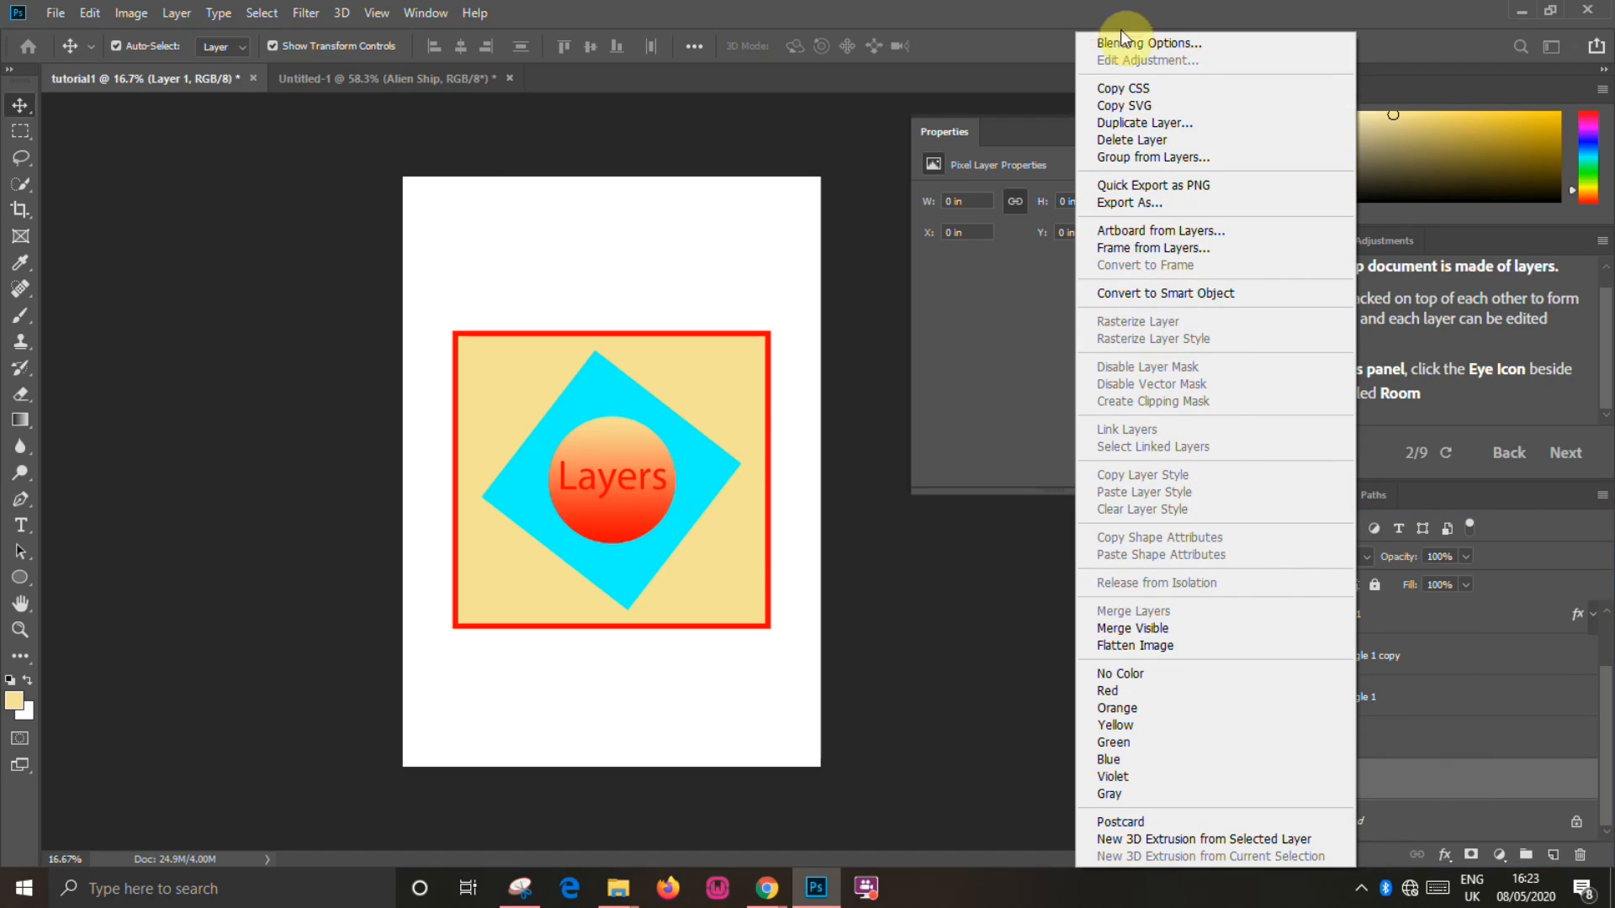
pyautogui.click(1139, 44)
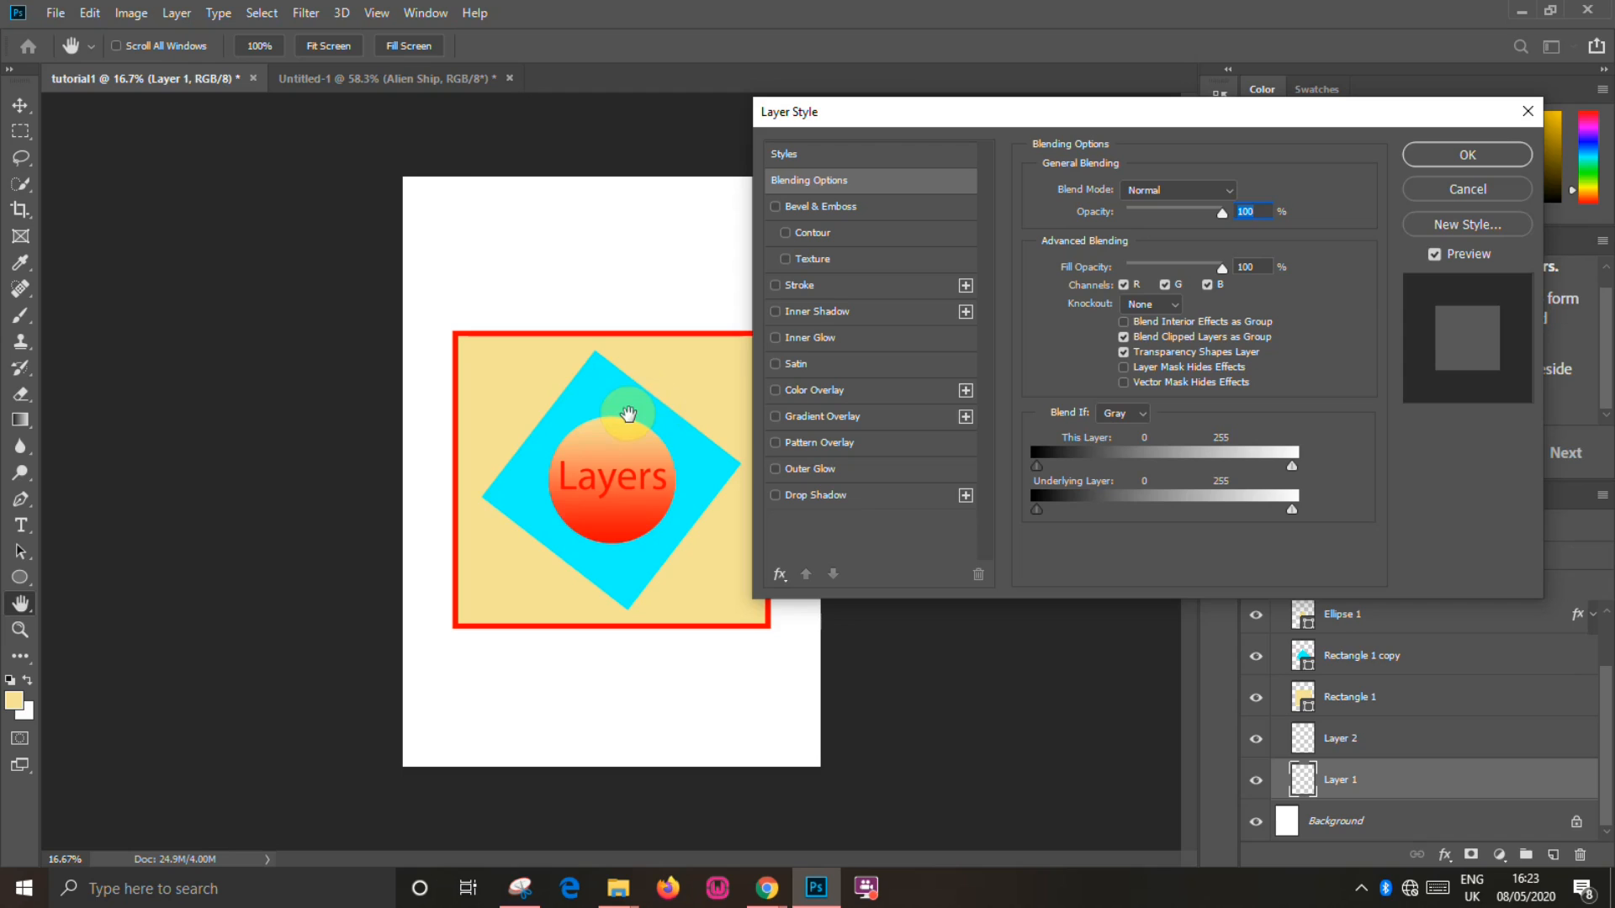
pyautogui.click(814, 286)
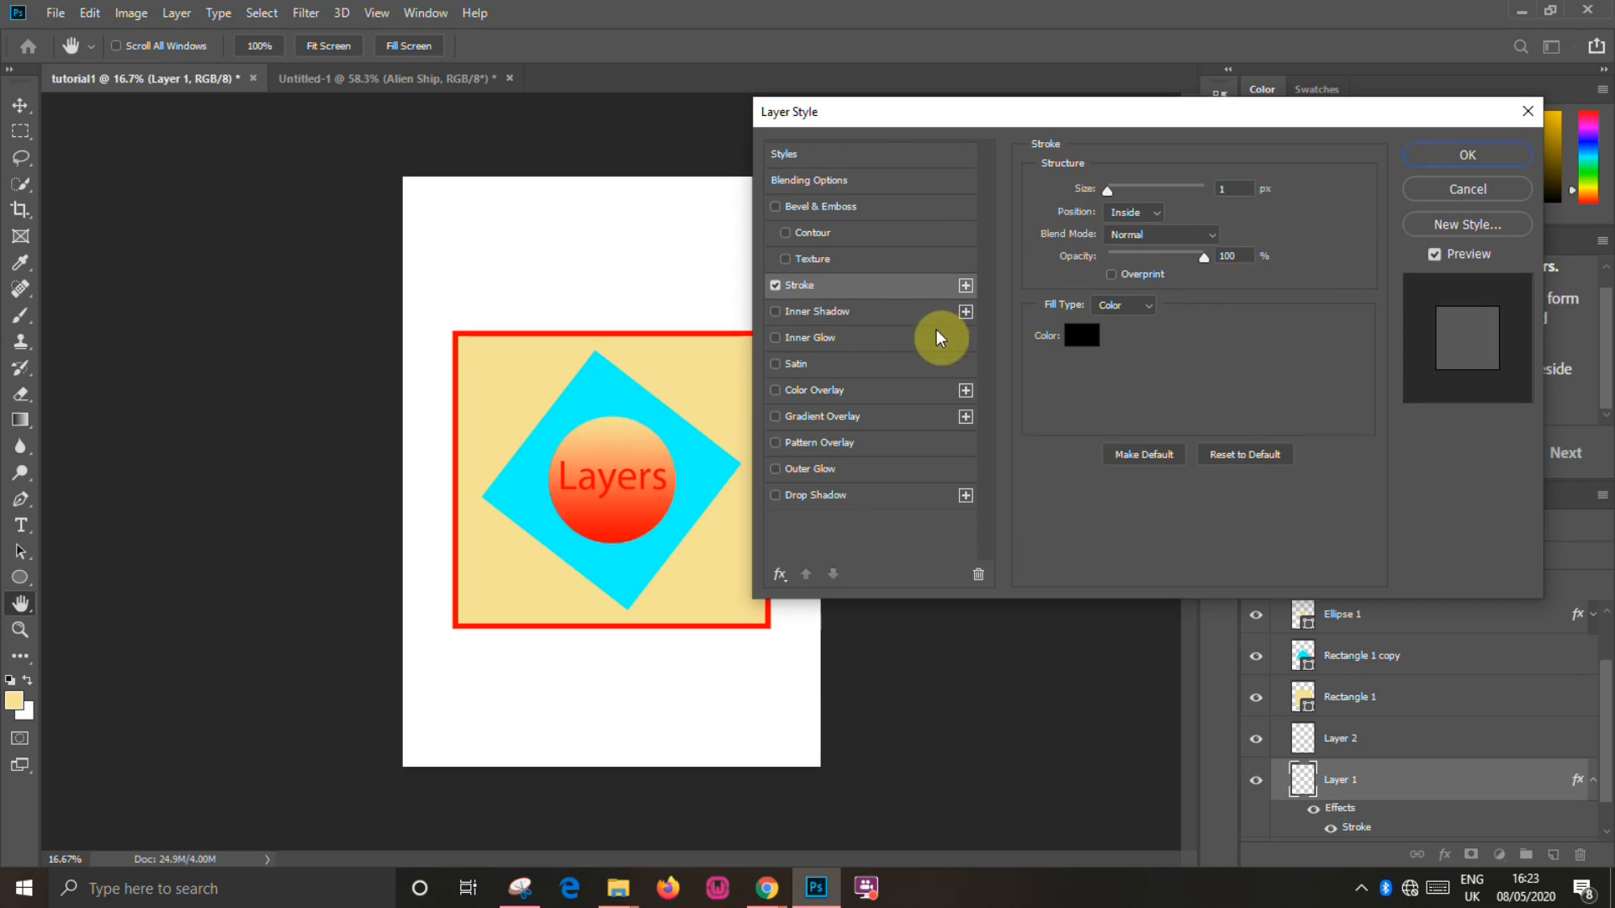
# Give Layer 1's stroke the cyan (00ffff) sampled from the rotated rectangle and a 13 px size, apply it and collapse its effects list
pyautogui.click(1079, 338)
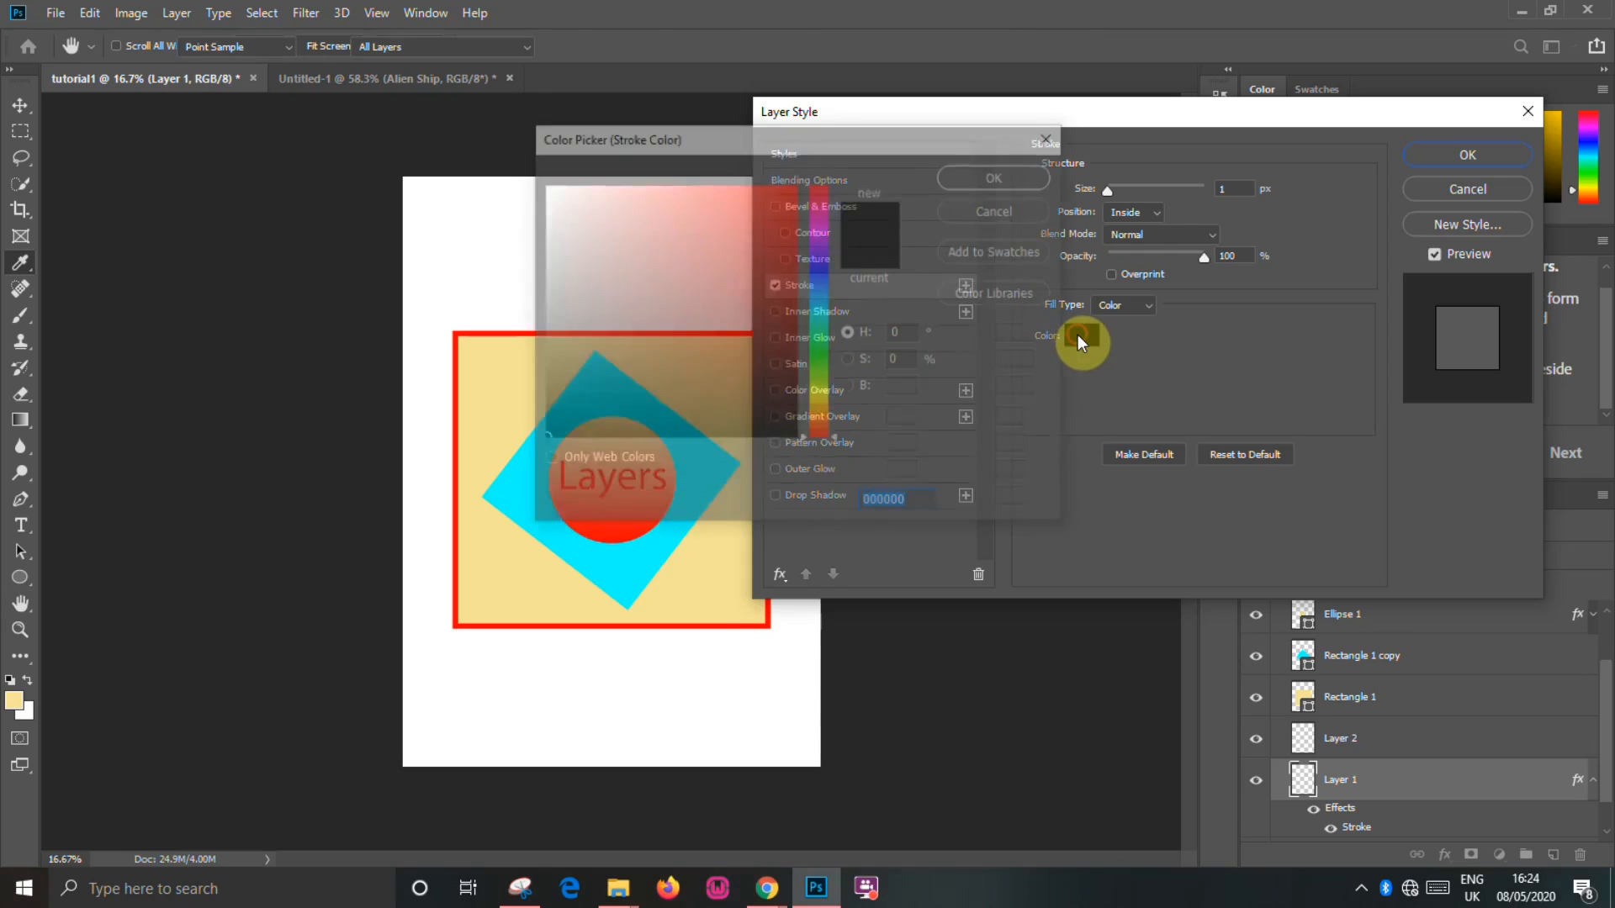
pyautogui.click(632, 565)
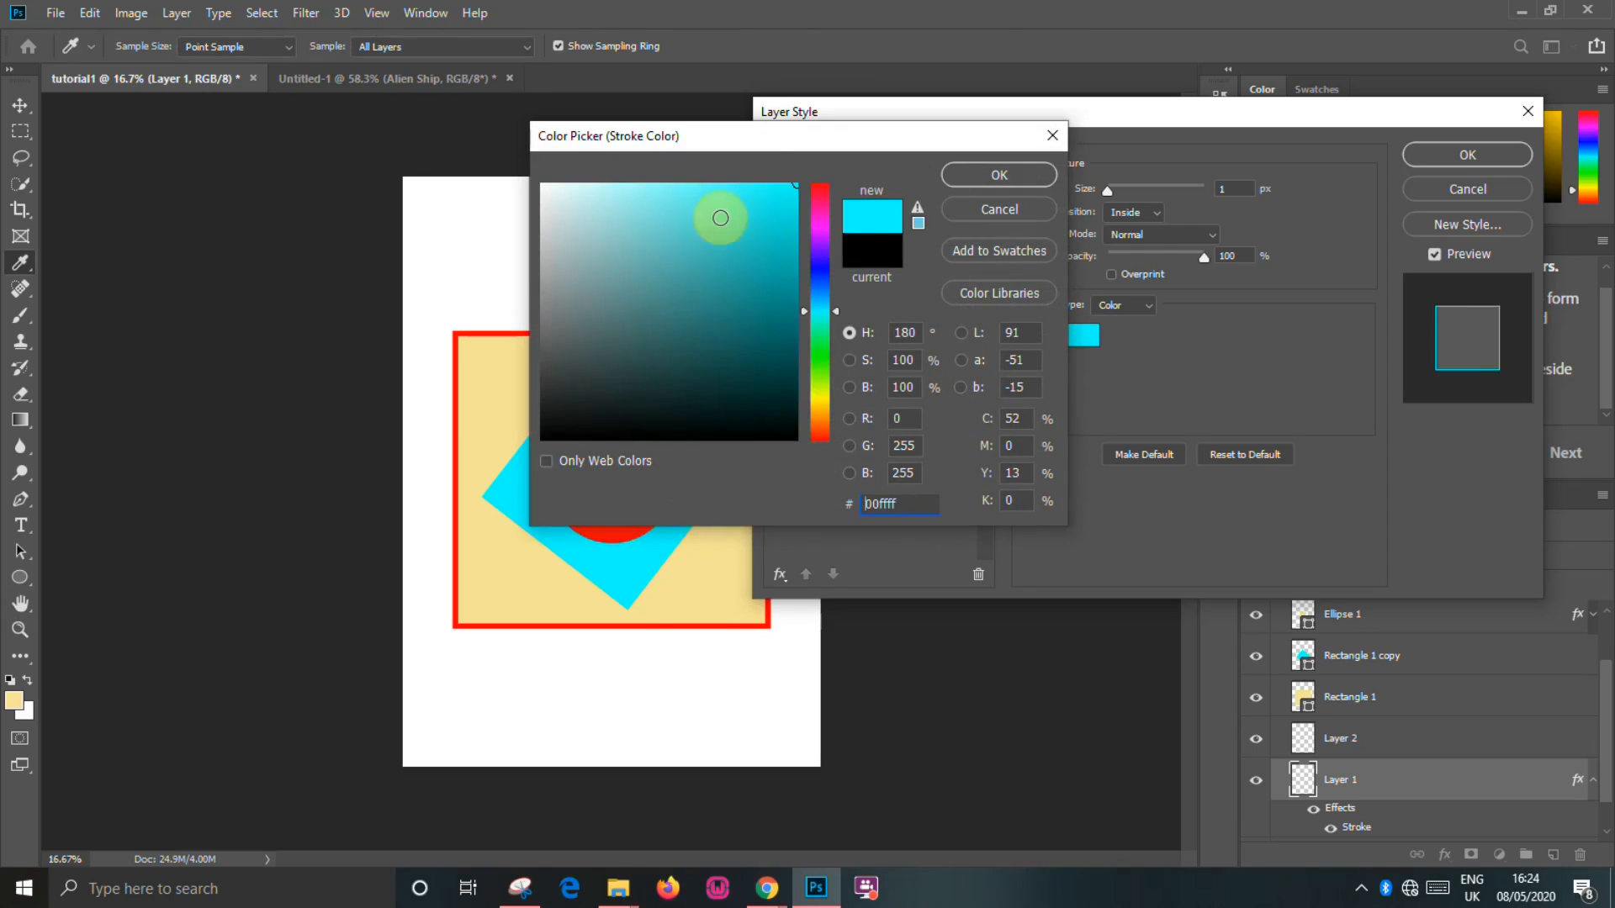
pyautogui.moveTo(751, 140); pyautogui.dragTo(886, 135)
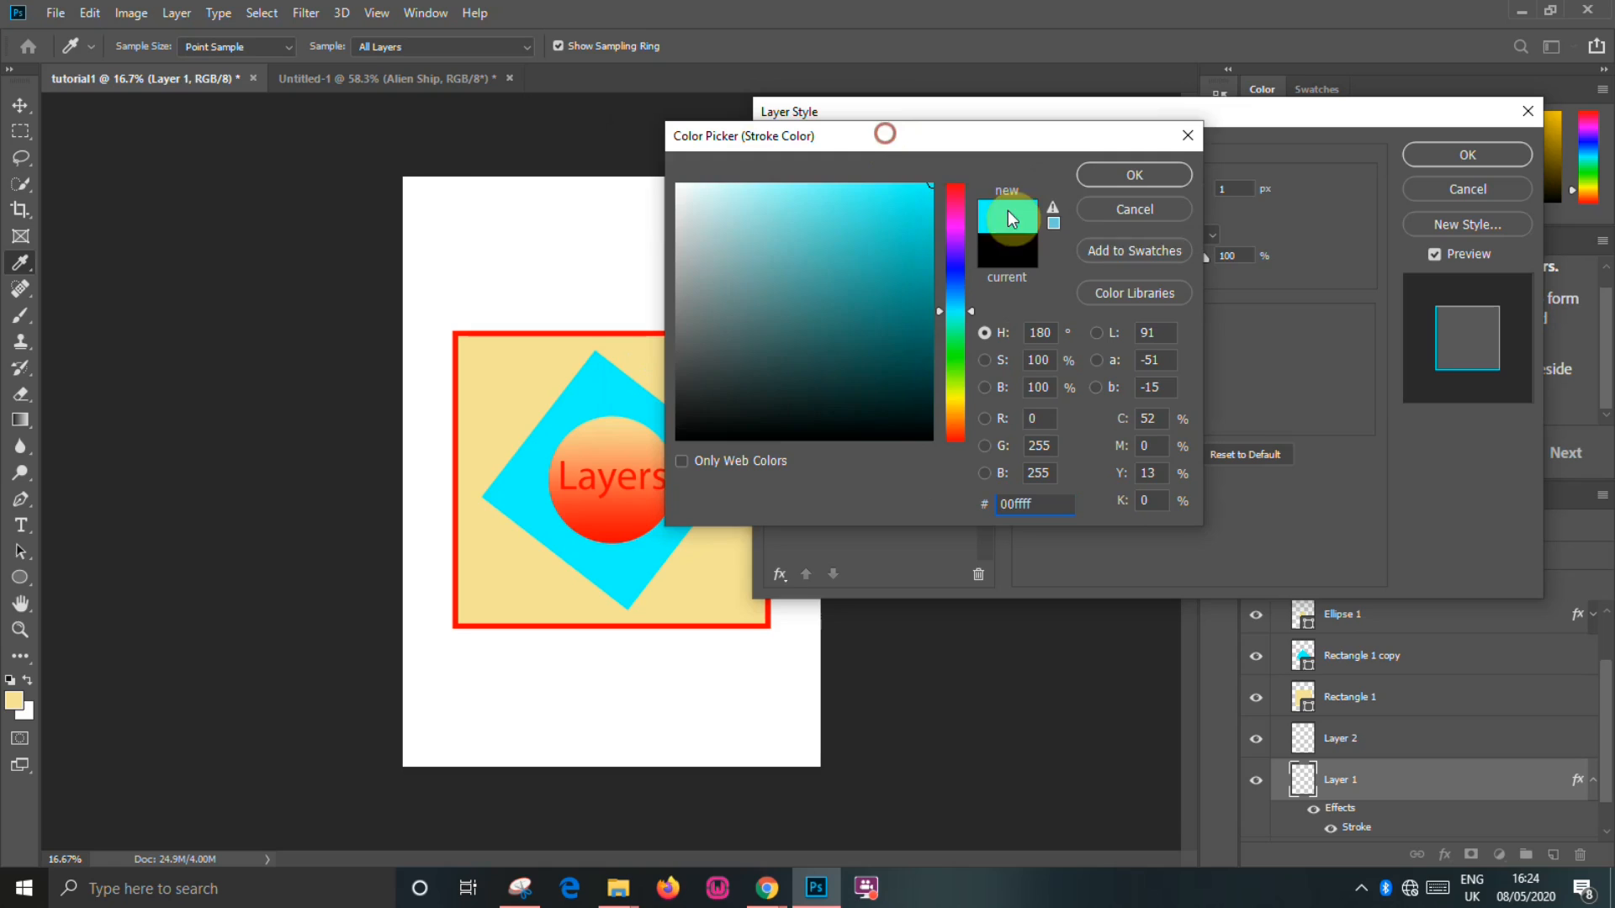
pyautogui.click(1168, 174)
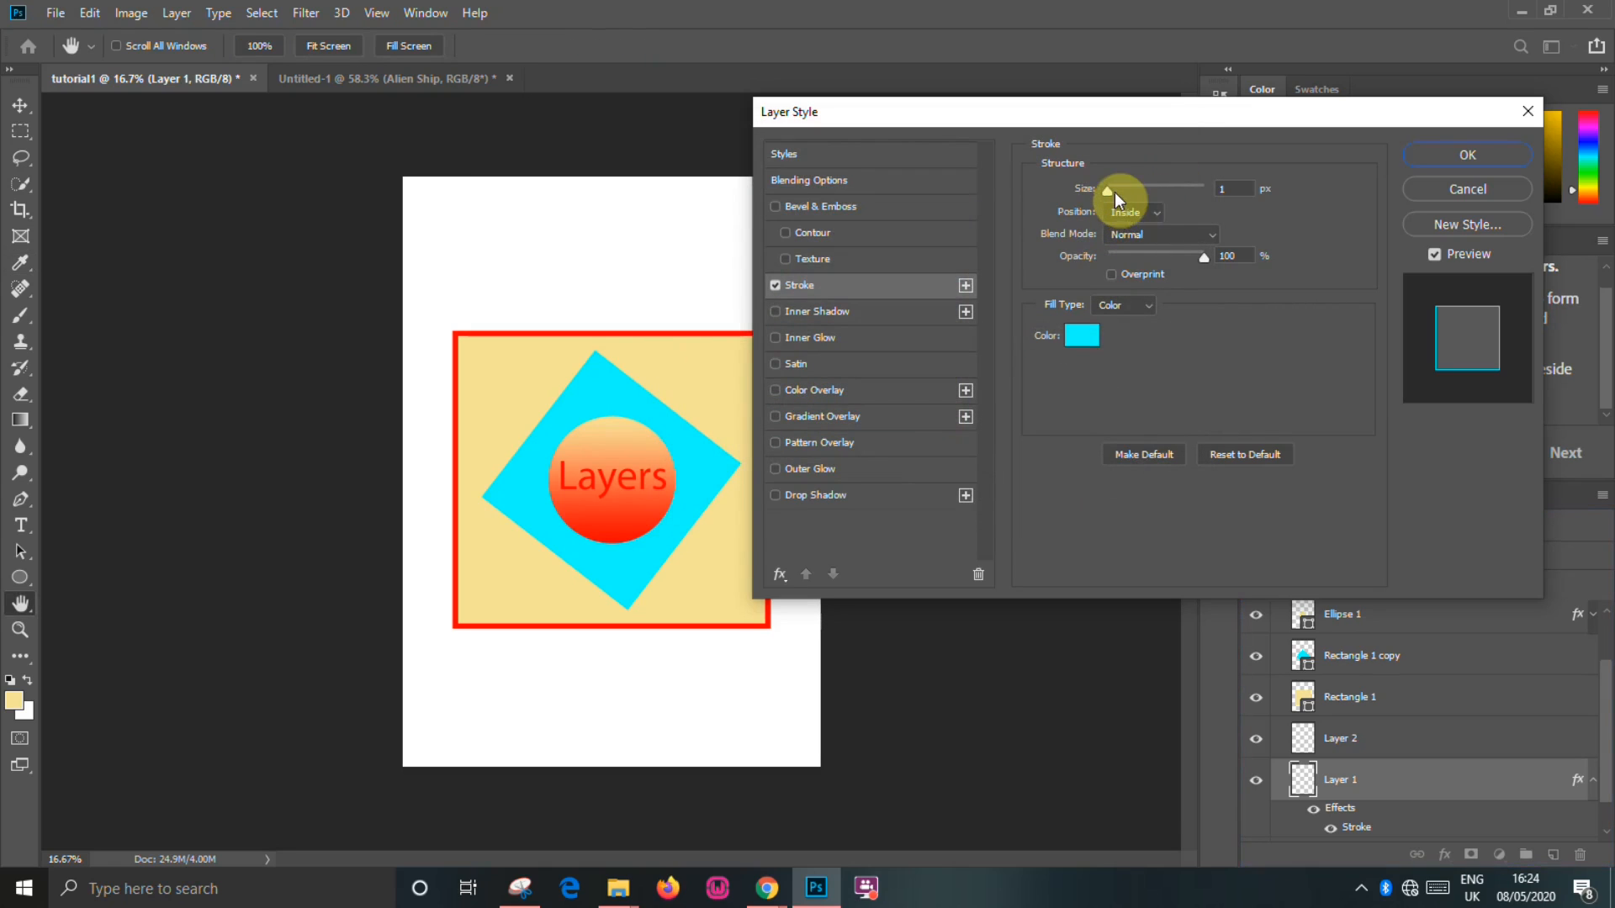
pyautogui.moveTo(1112, 187); pyautogui.dragTo(1119, 184)
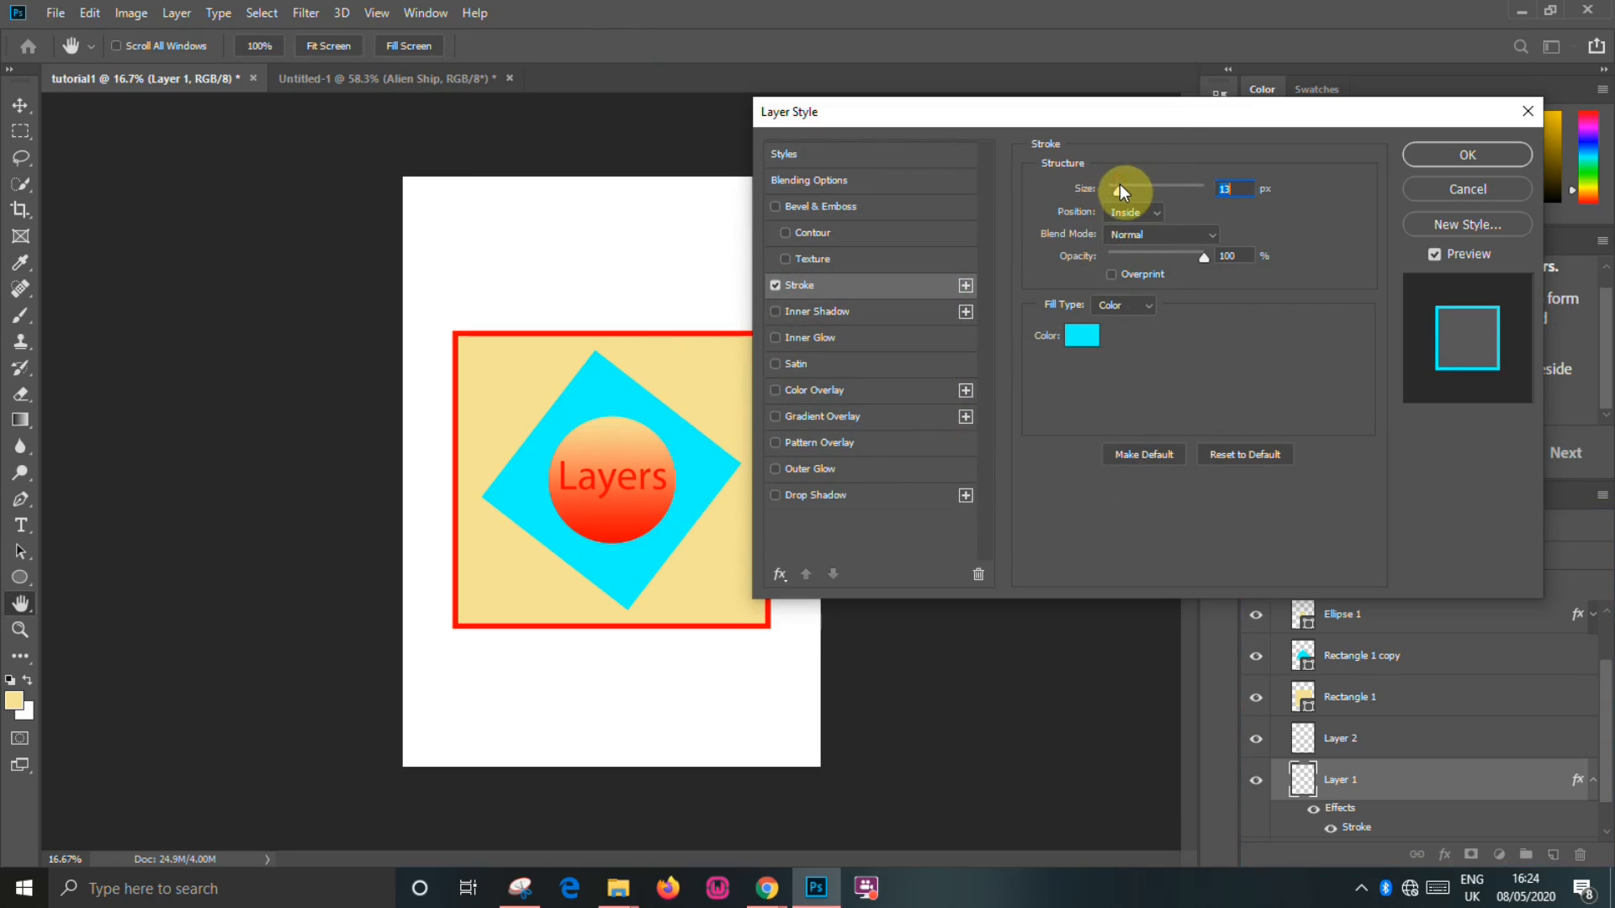
pyautogui.click(1454, 153)
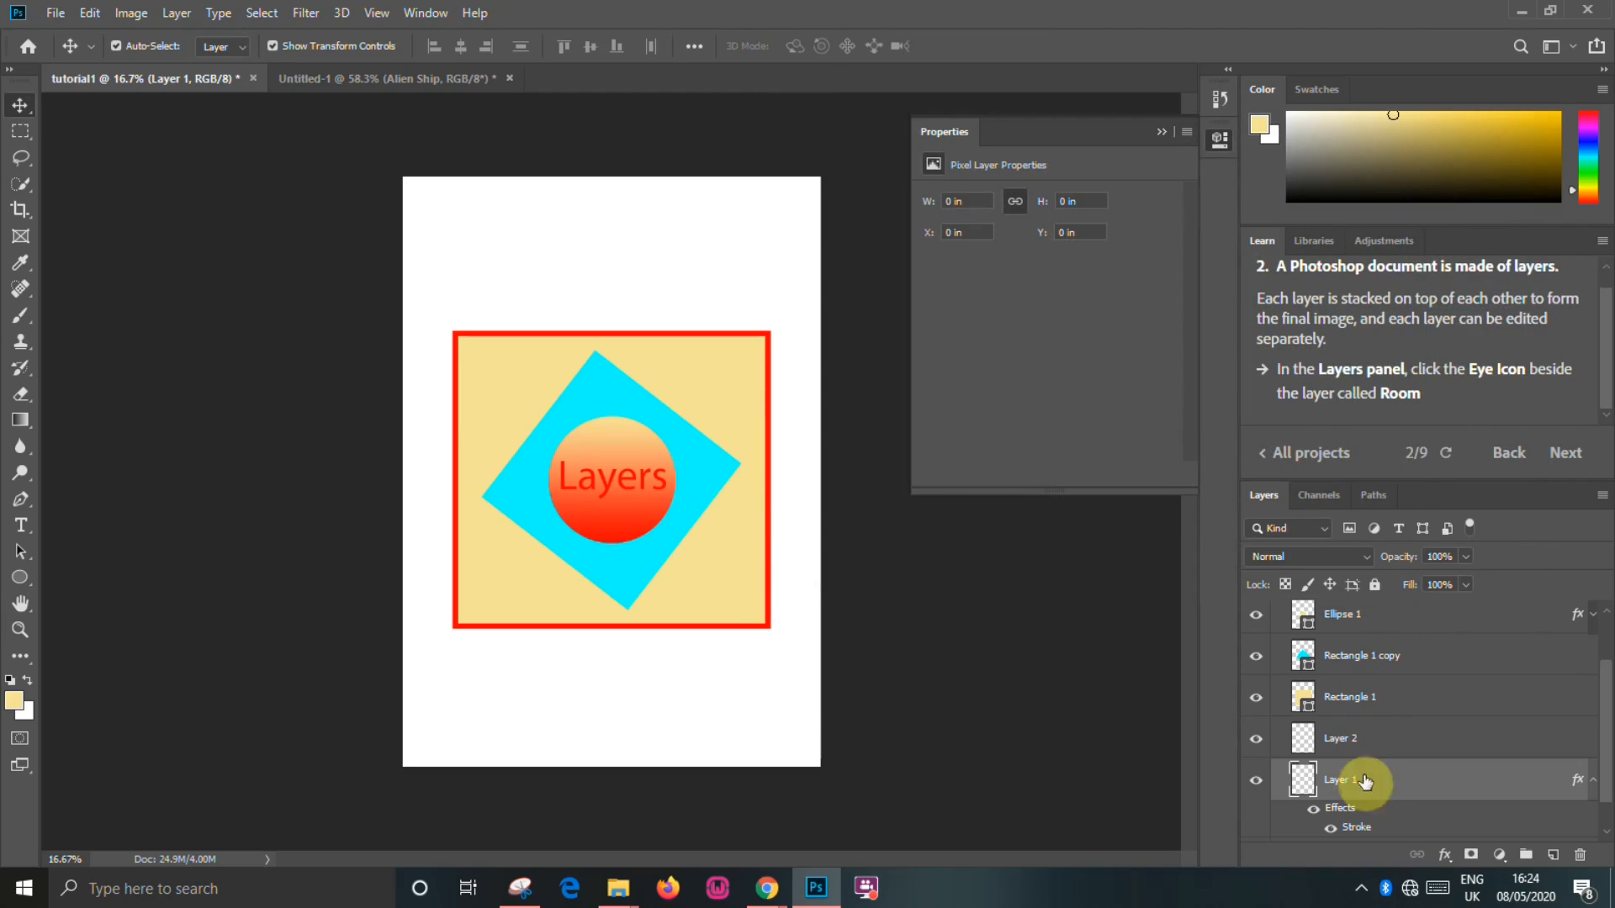
pyautogui.click(1592, 781)
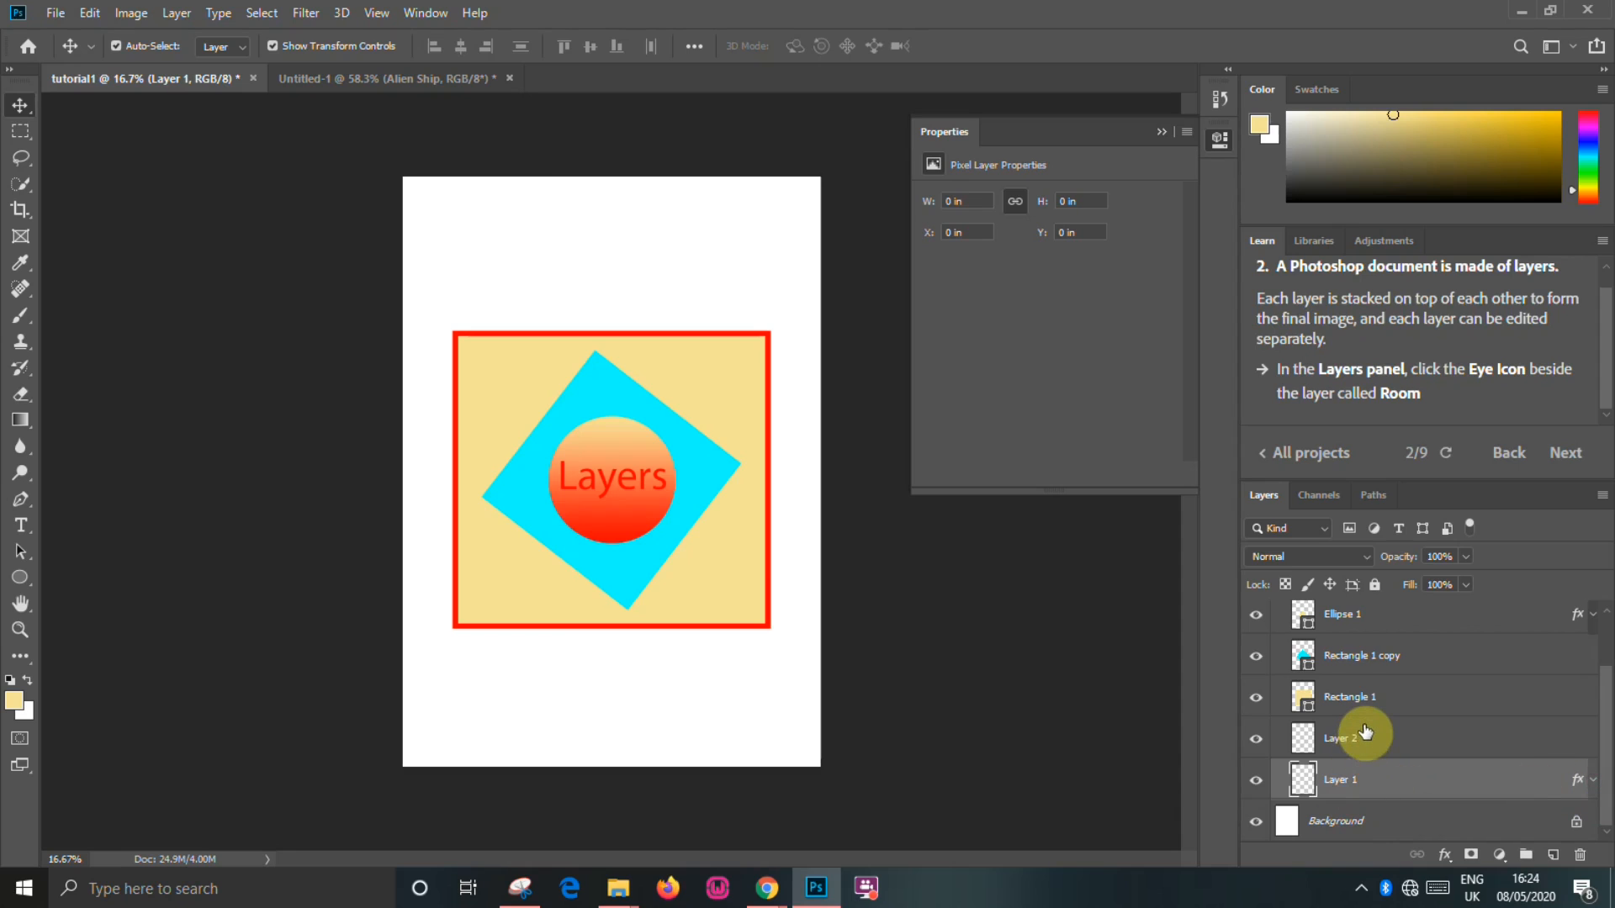
# Add a 6 px cyan Stroke effect to the "Layers" text layer through its blending options and apply the layer style
pyautogui.scroll(2, 1365, 732)
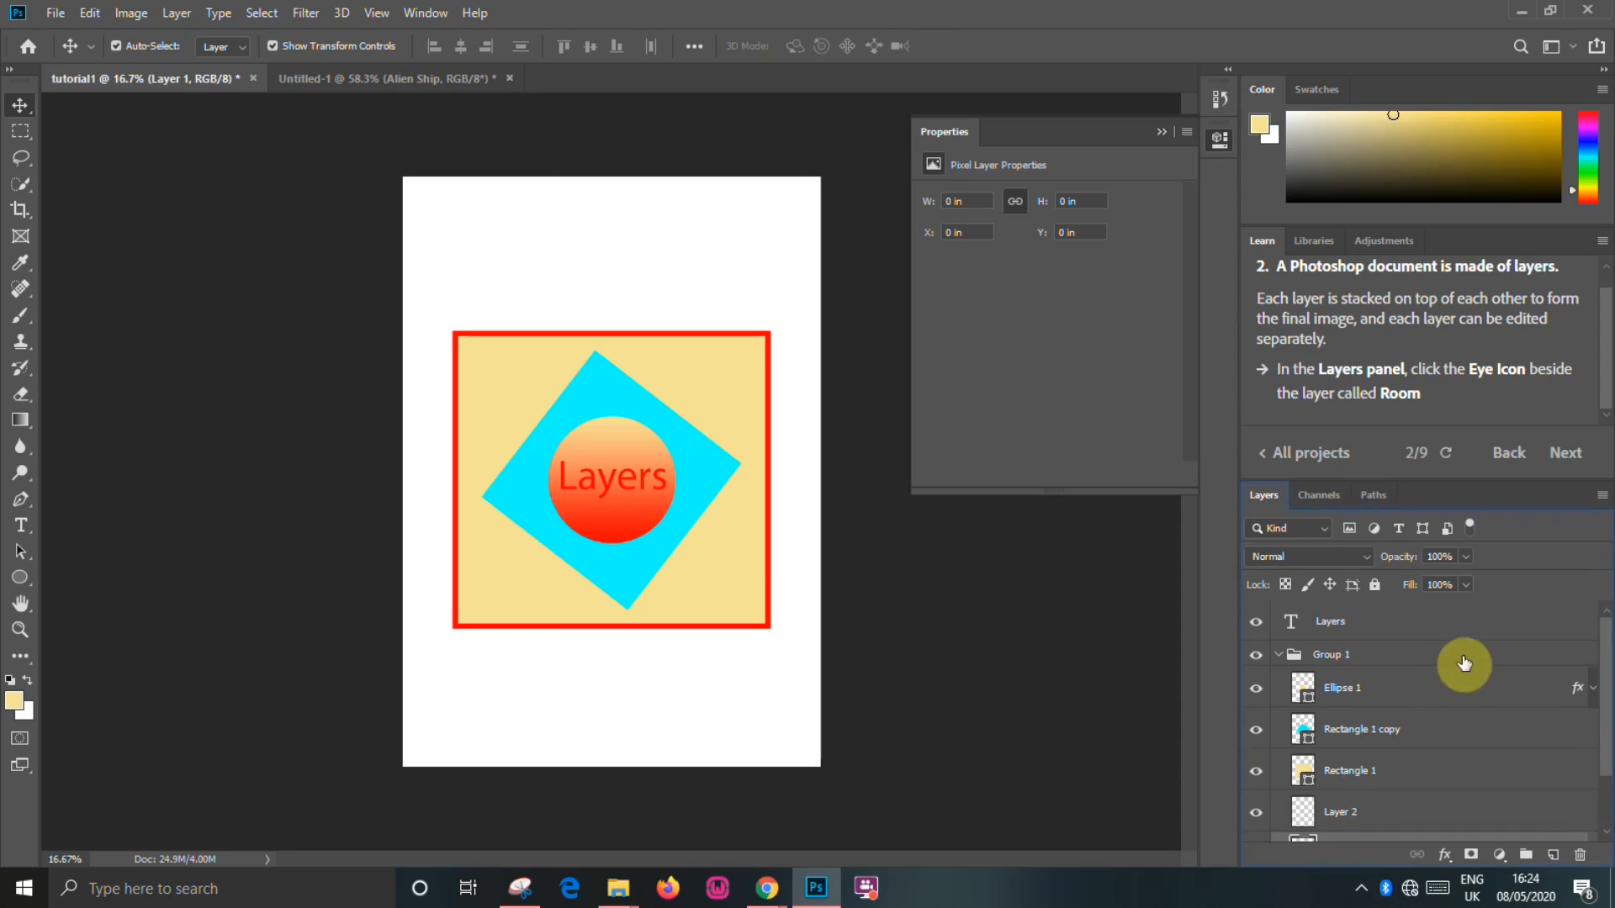
pyautogui.scroll(-2, 1390, 739)
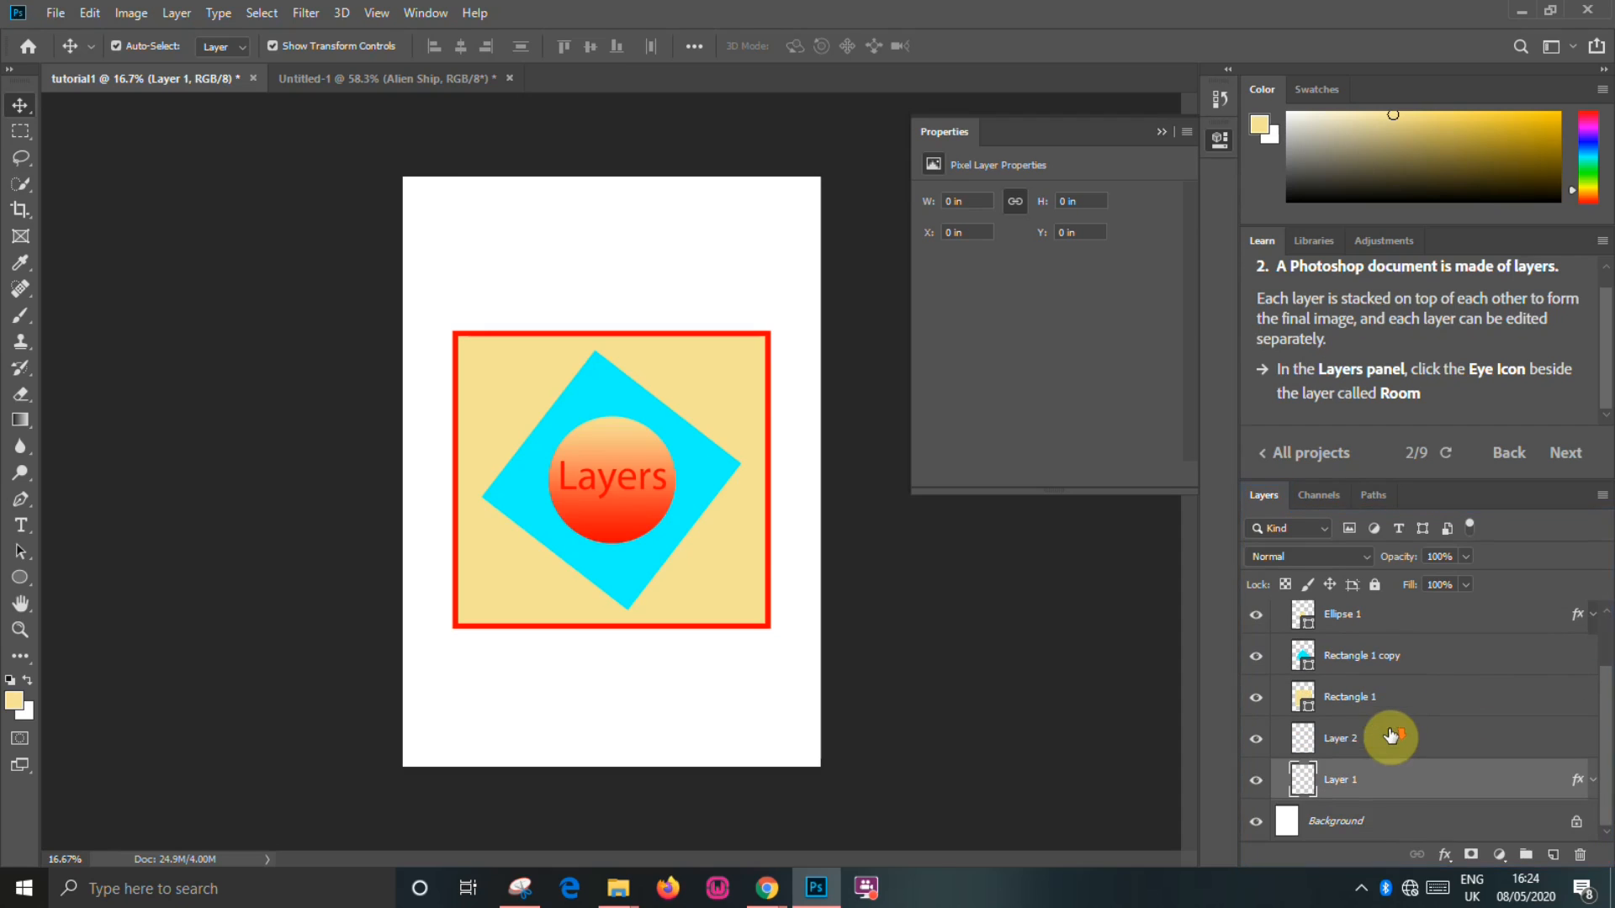
pyautogui.scroll(2, 1380, 707)
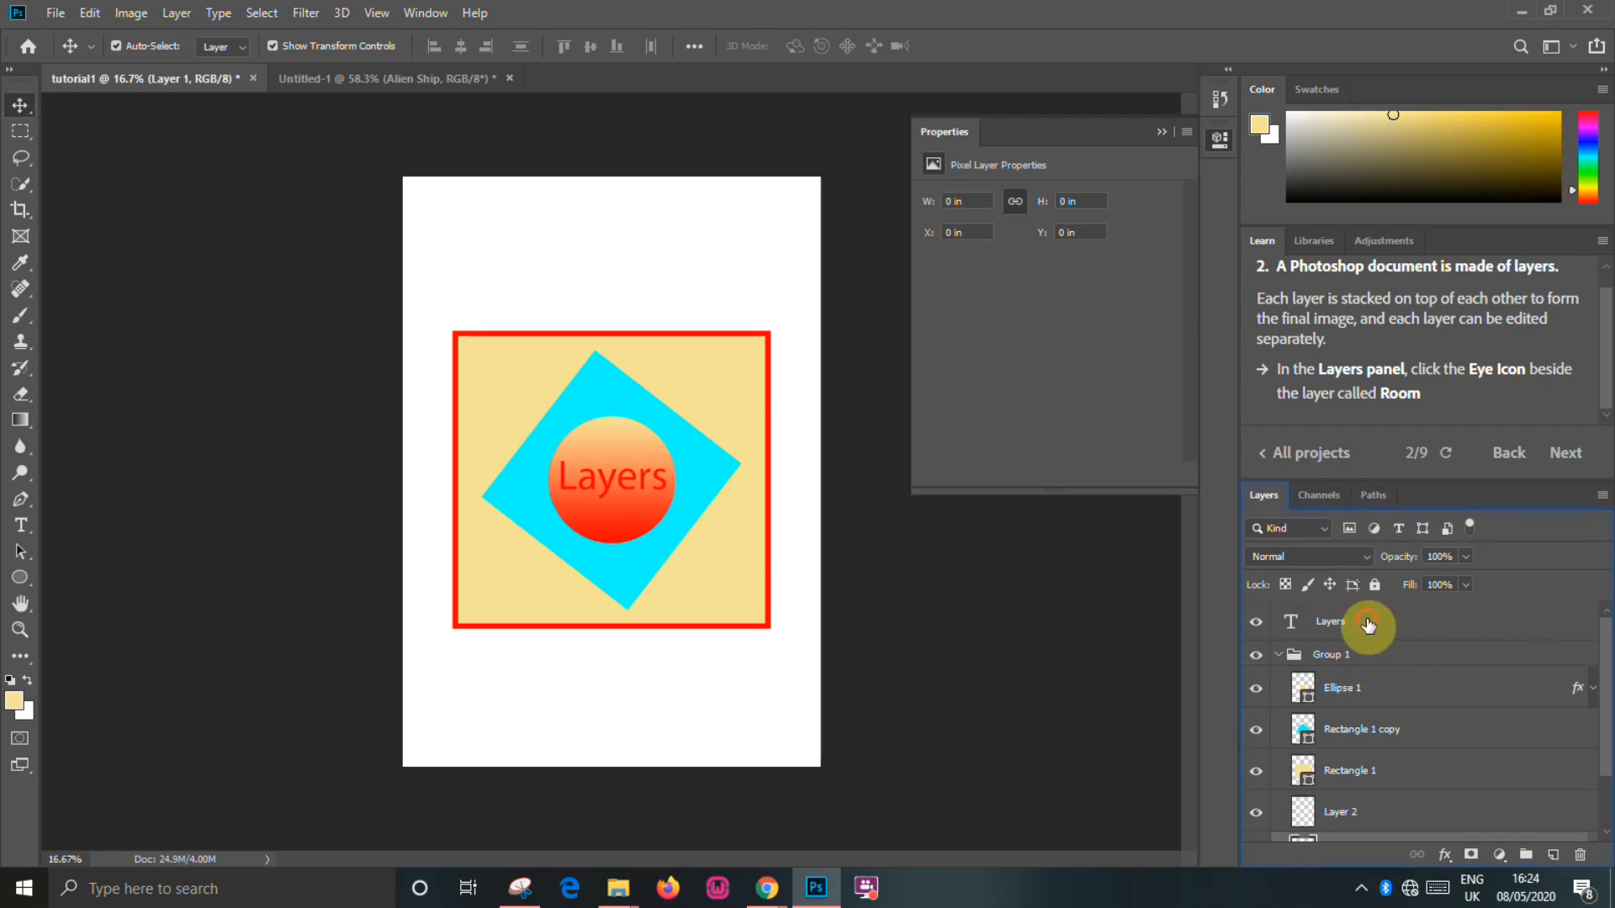
pyautogui.click(1369, 624)
pyautogui.rightClick(1346, 624)
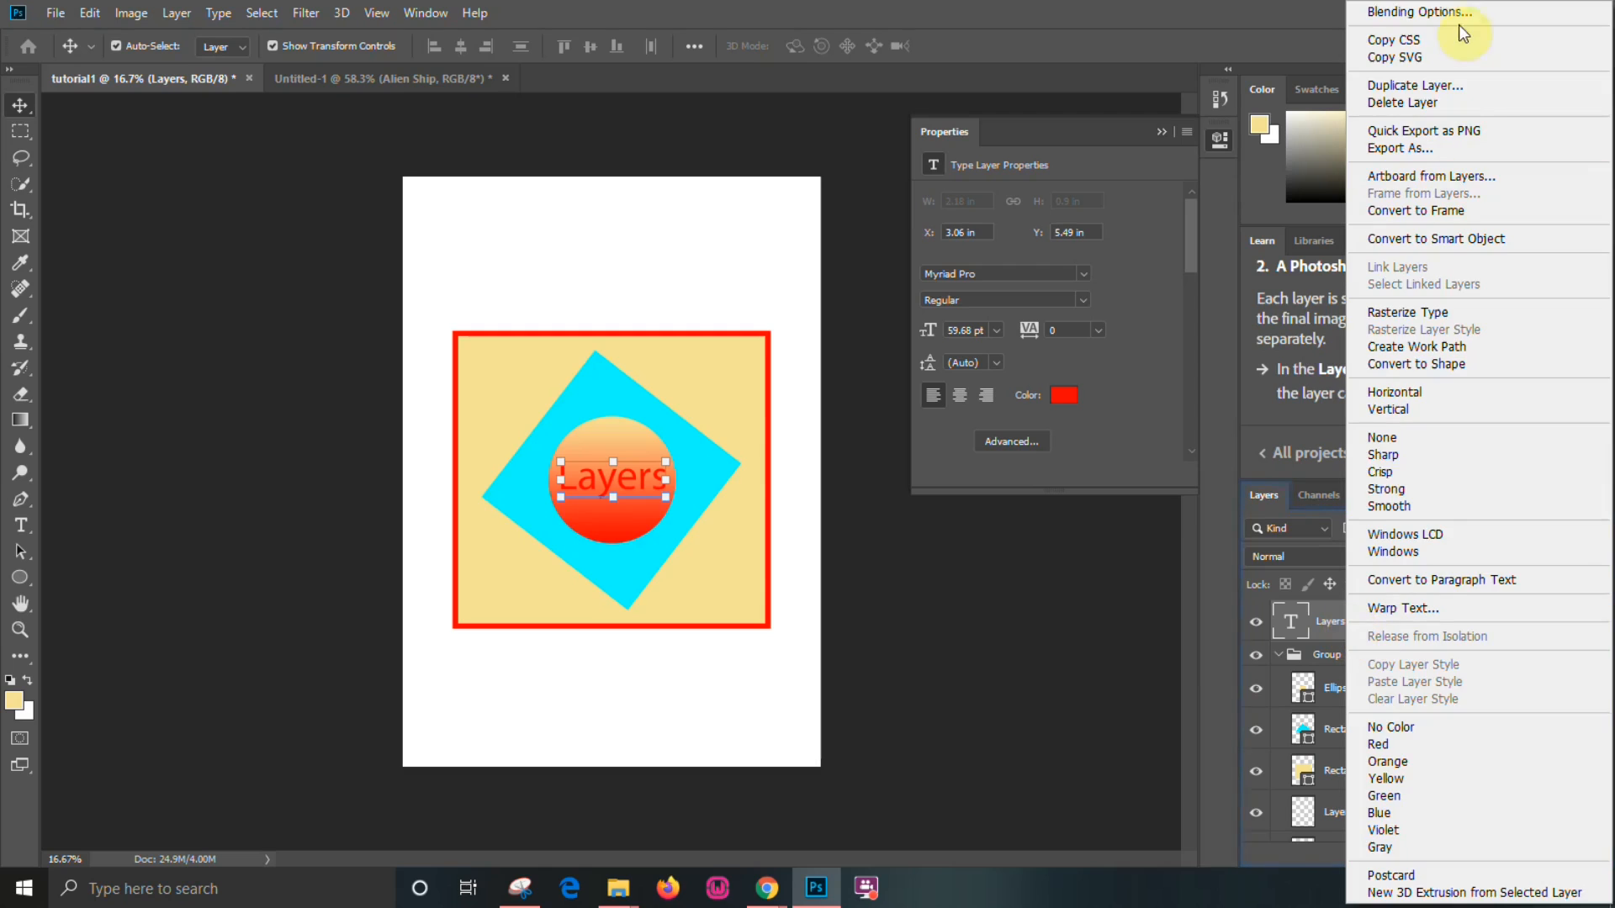
pyautogui.click(1458, 15)
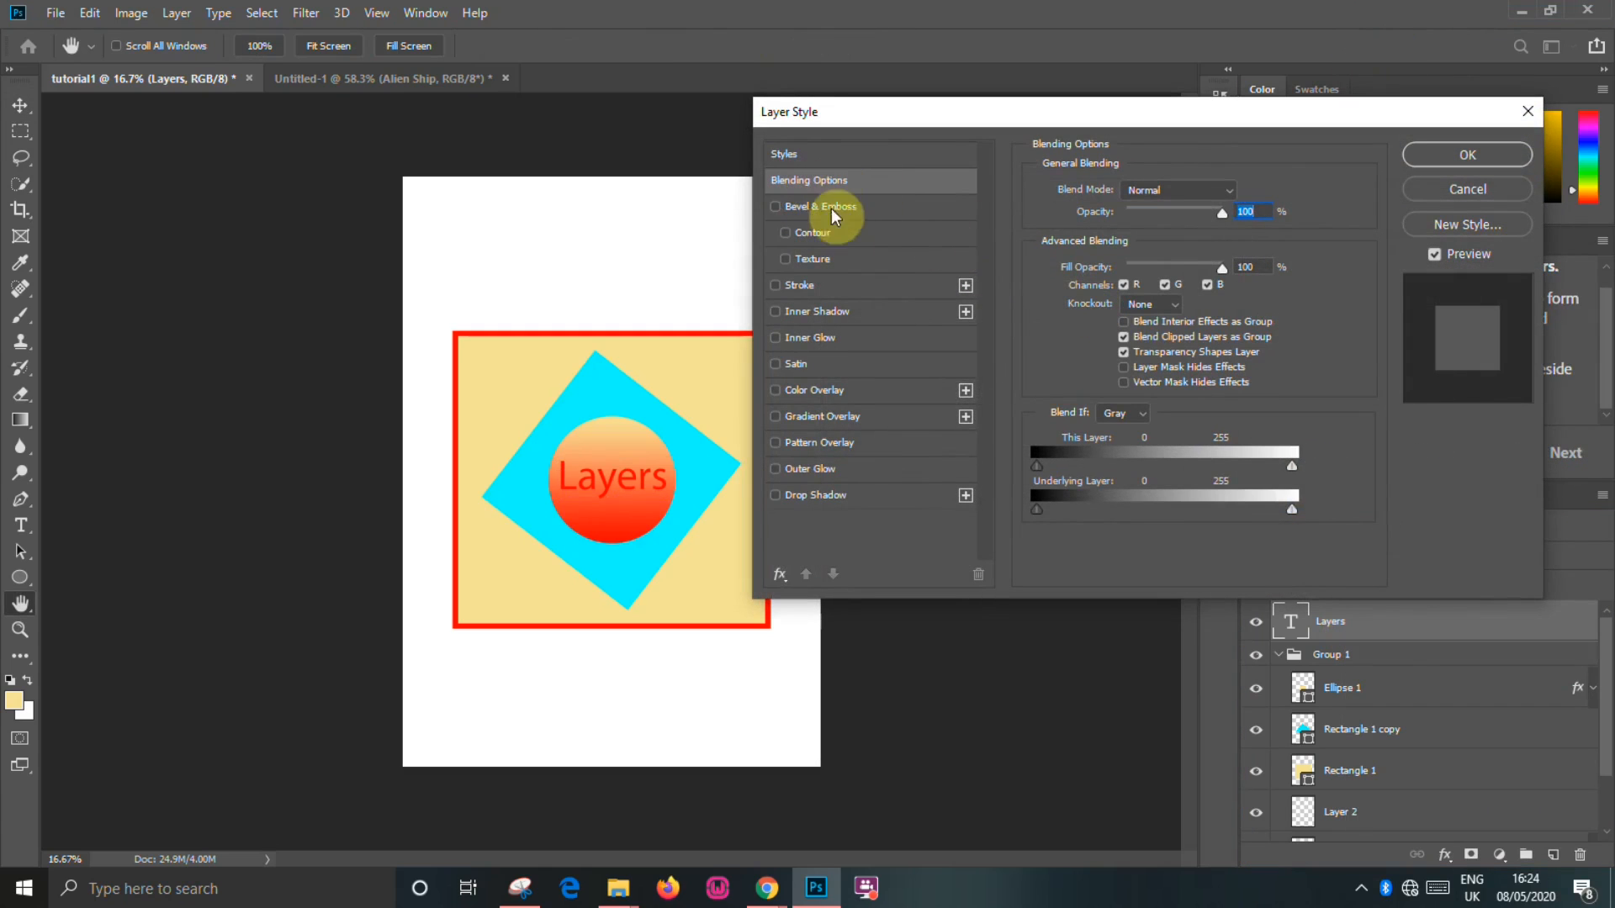
pyautogui.click(820, 285)
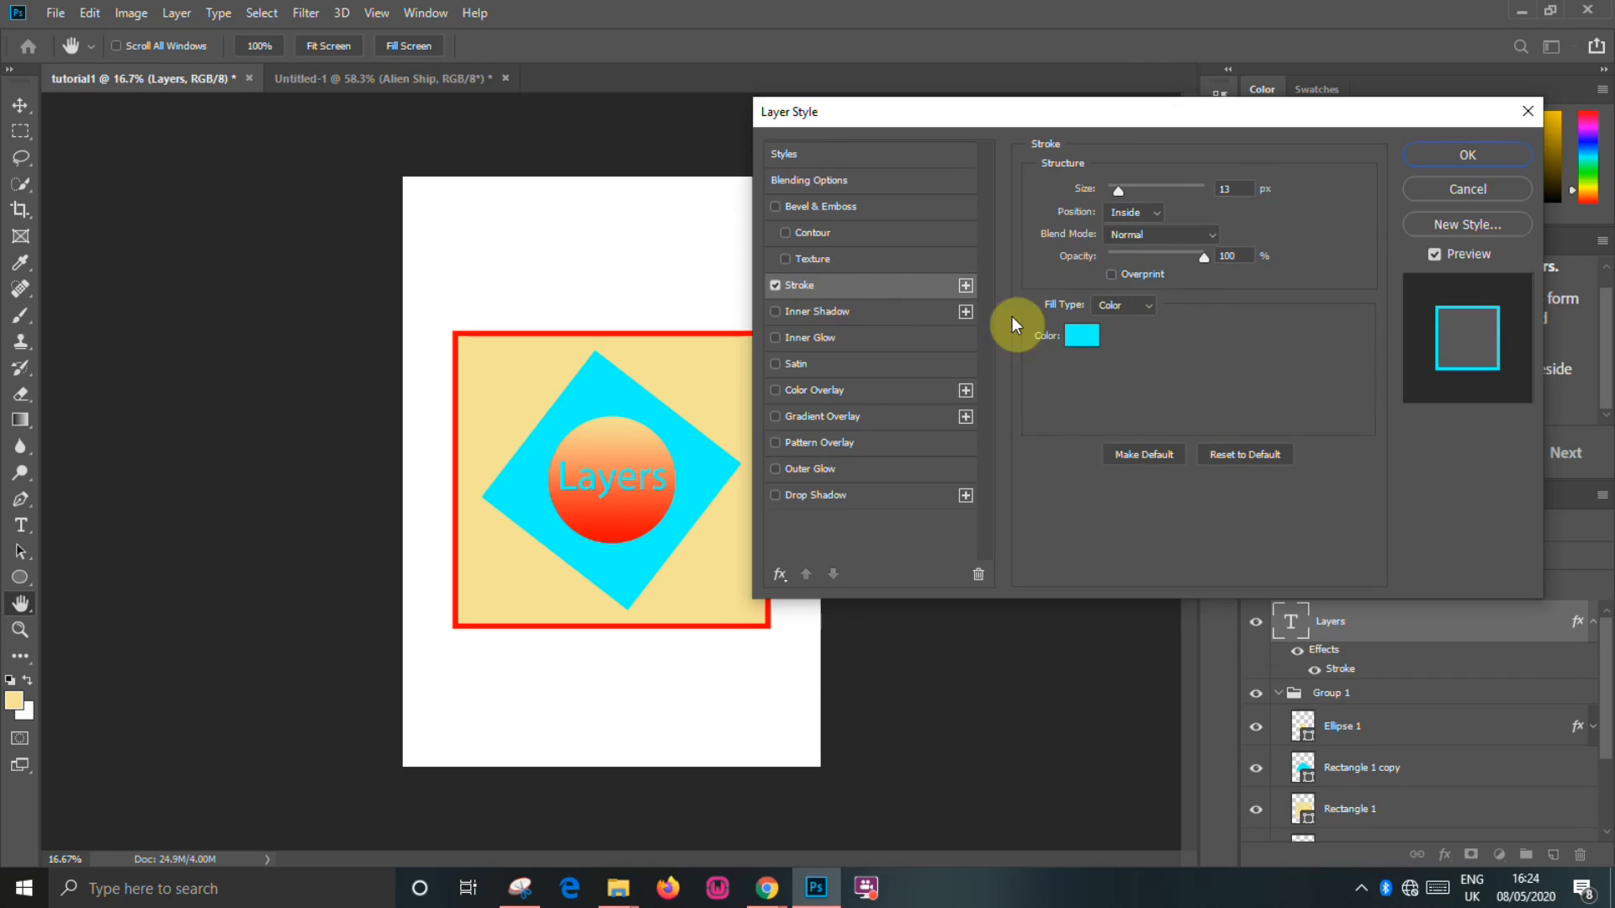
pyautogui.moveTo(1117, 193); pyautogui.dragTo(1119, 193)
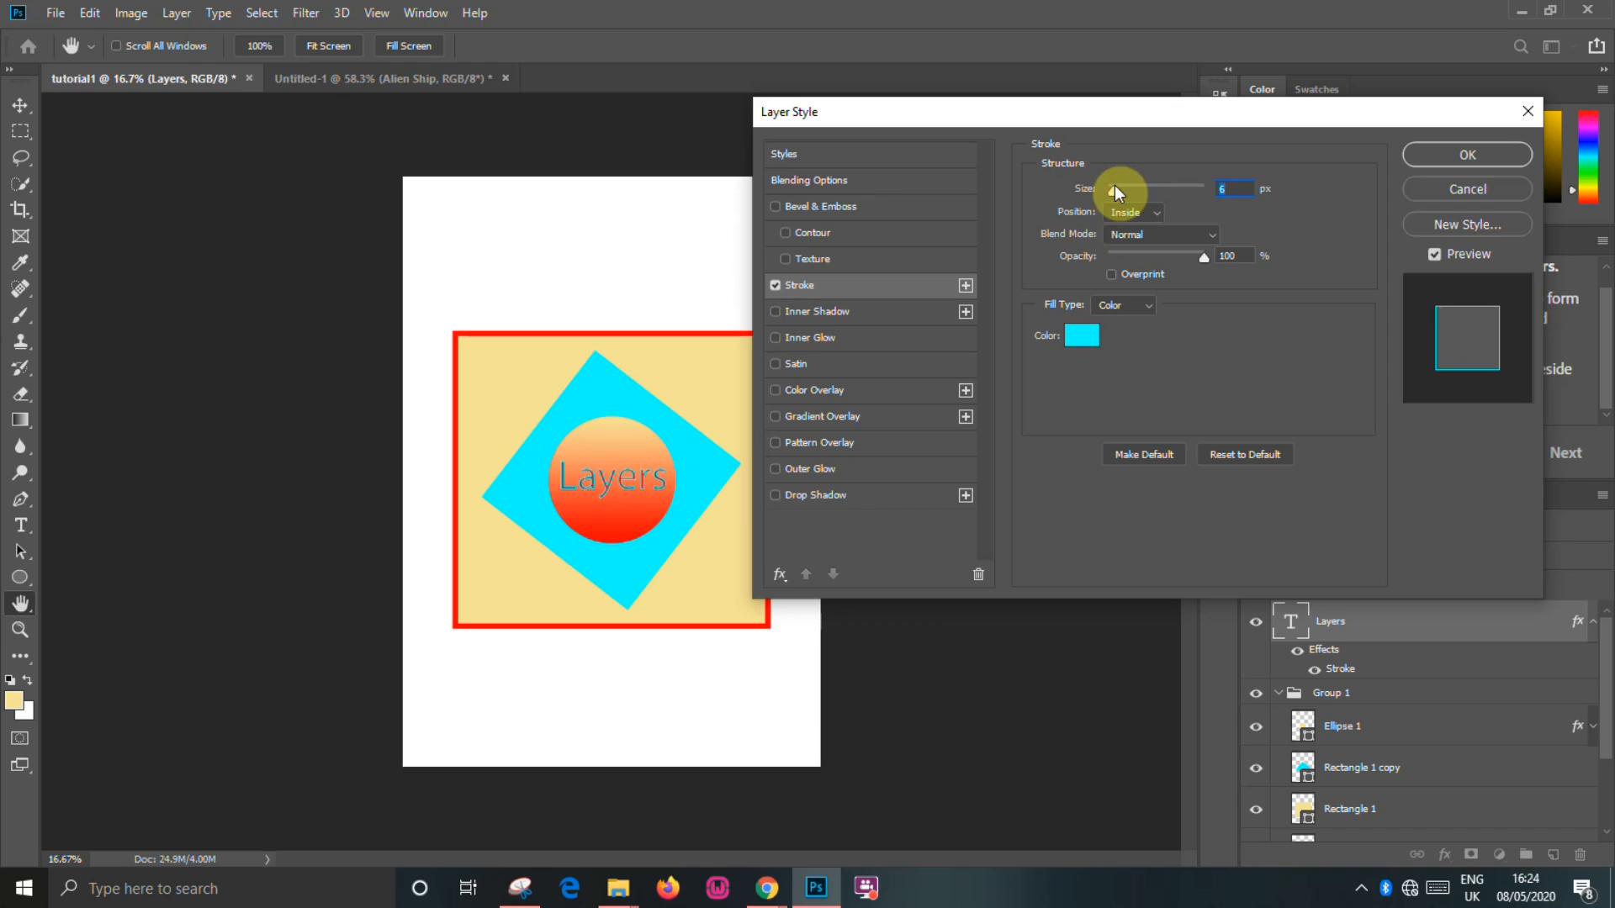
pyautogui.click(1472, 155)
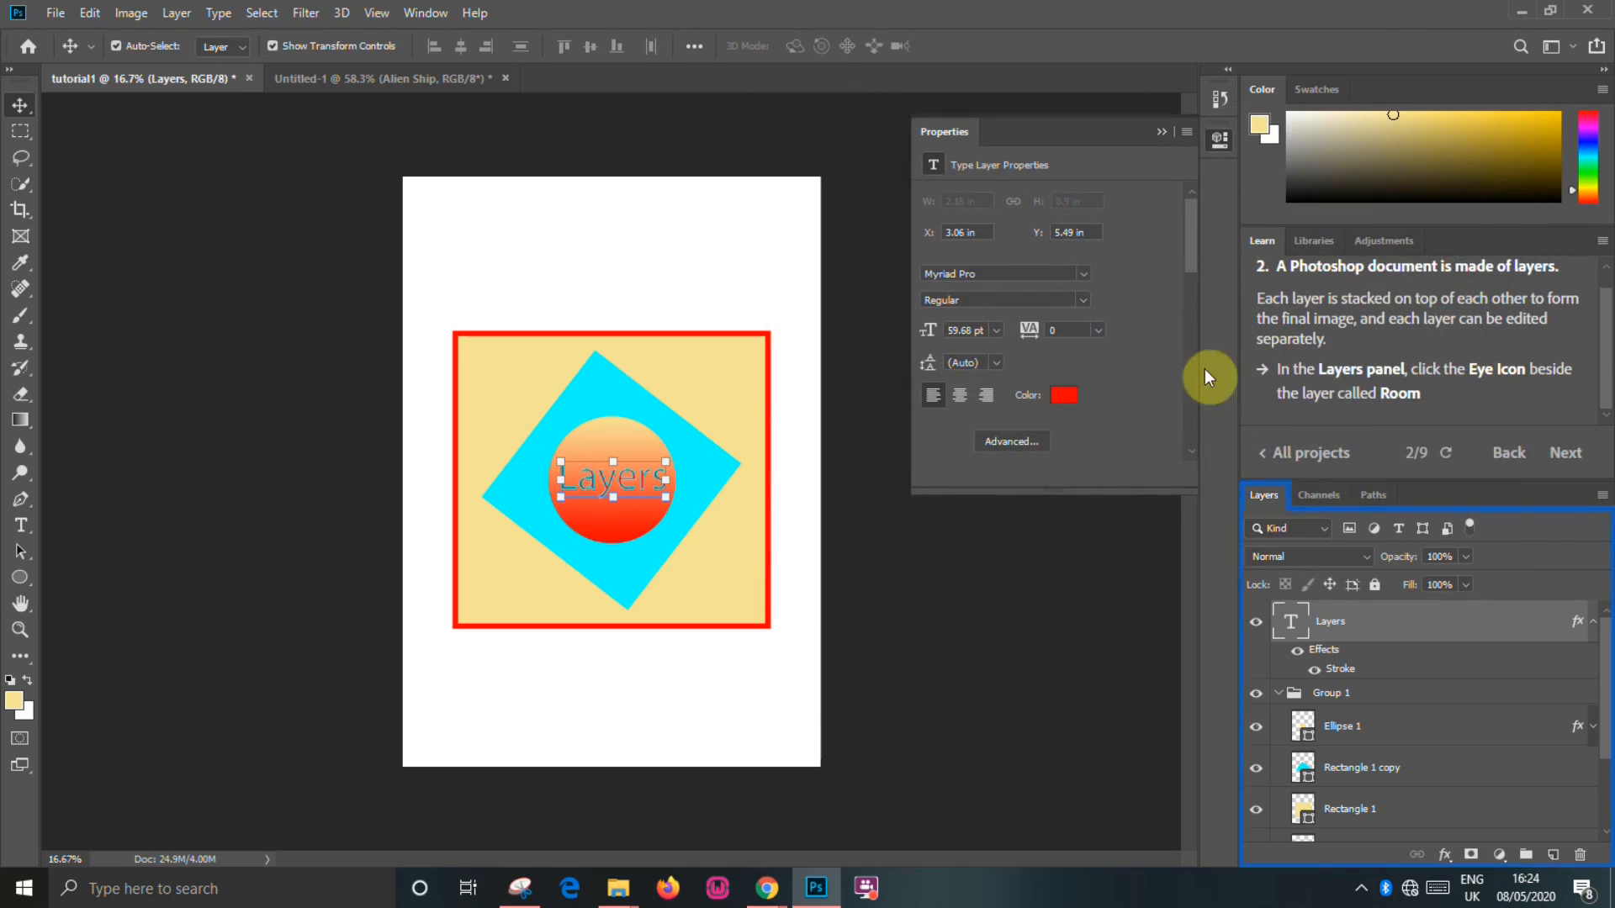
# Deselect all layers and collapse the Properties panel to clear the view of the canvas
pyautogui.click(979, 635)
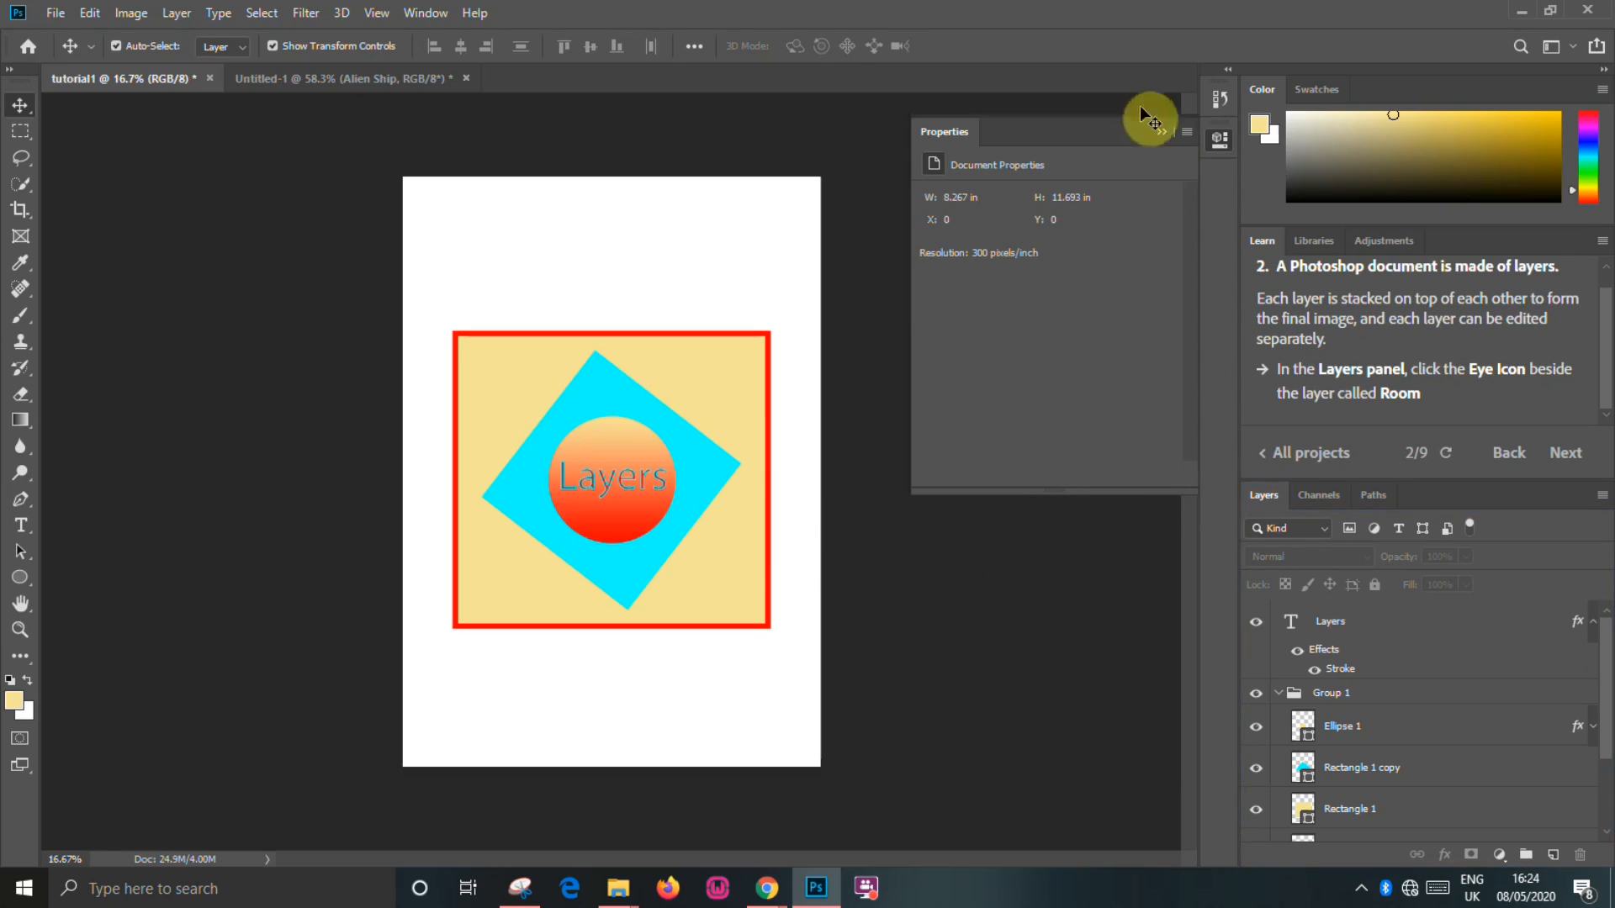
pyautogui.click(1164, 131)
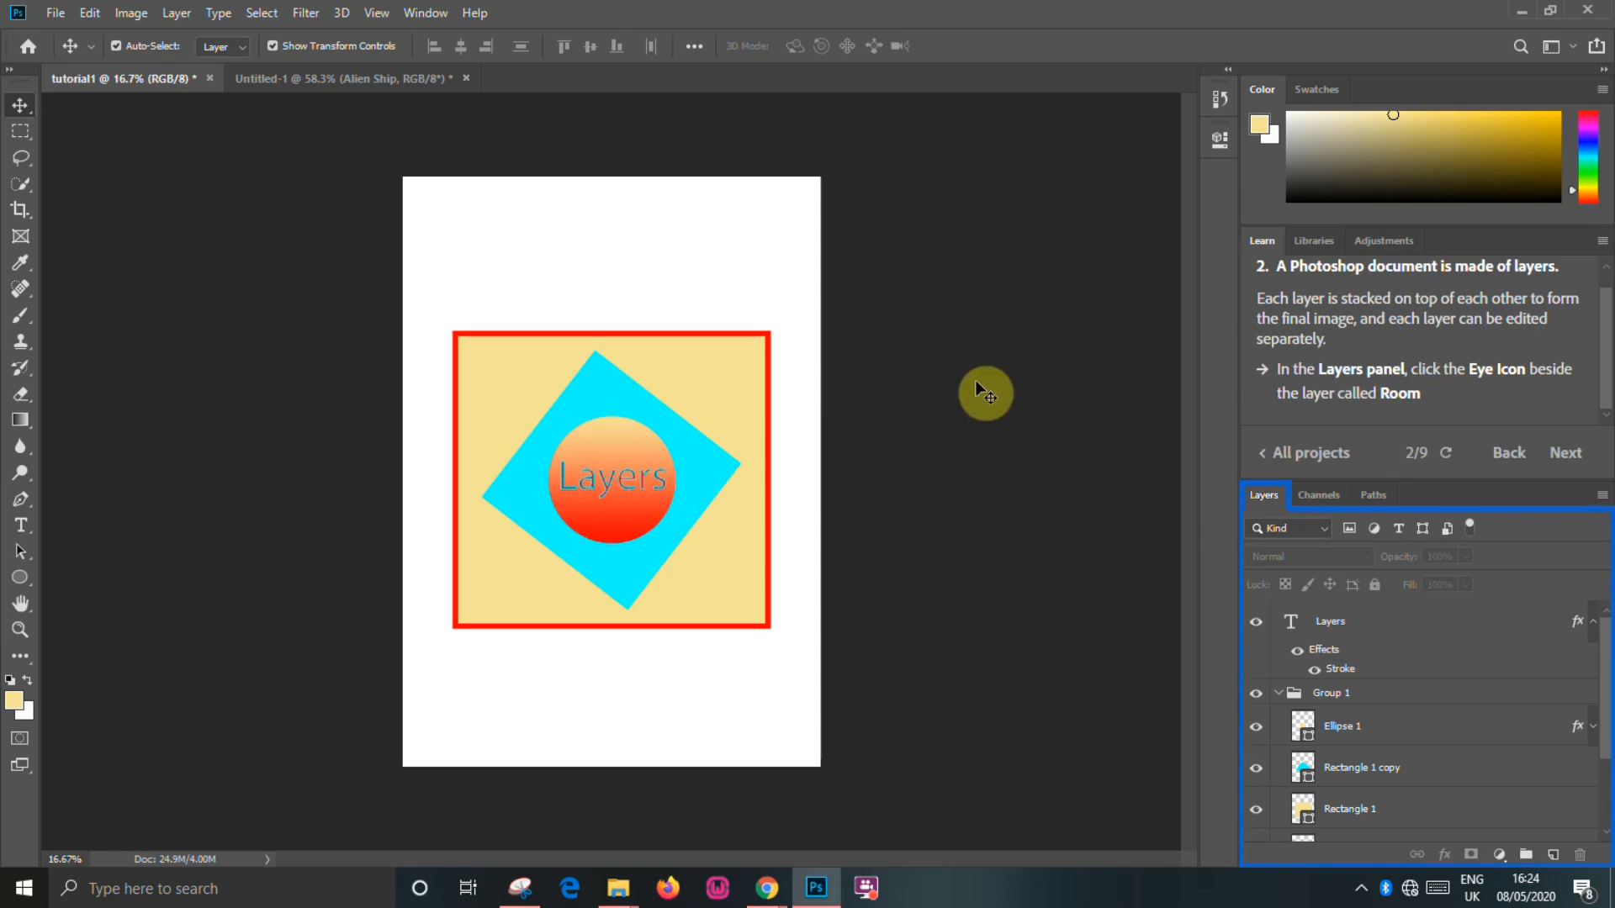